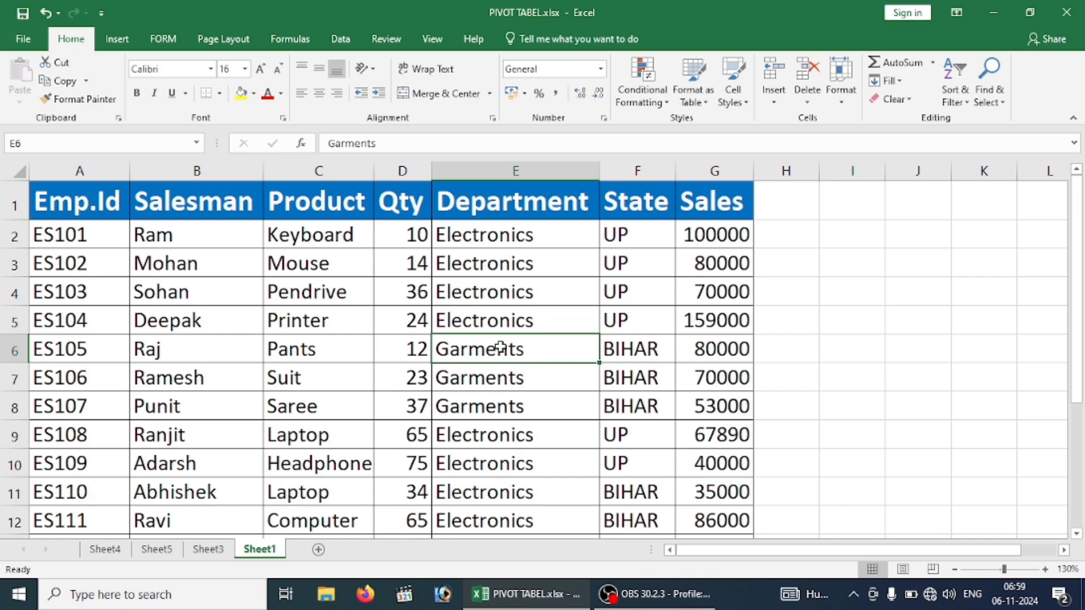
pyautogui.click(434, 382)
pyautogui.press('Up')
pyautogui.press('Up')
pyautogui.press('Up')
pyautogui.press('Up')
pyautogui.press('Up')
pyautogui.press('Up')
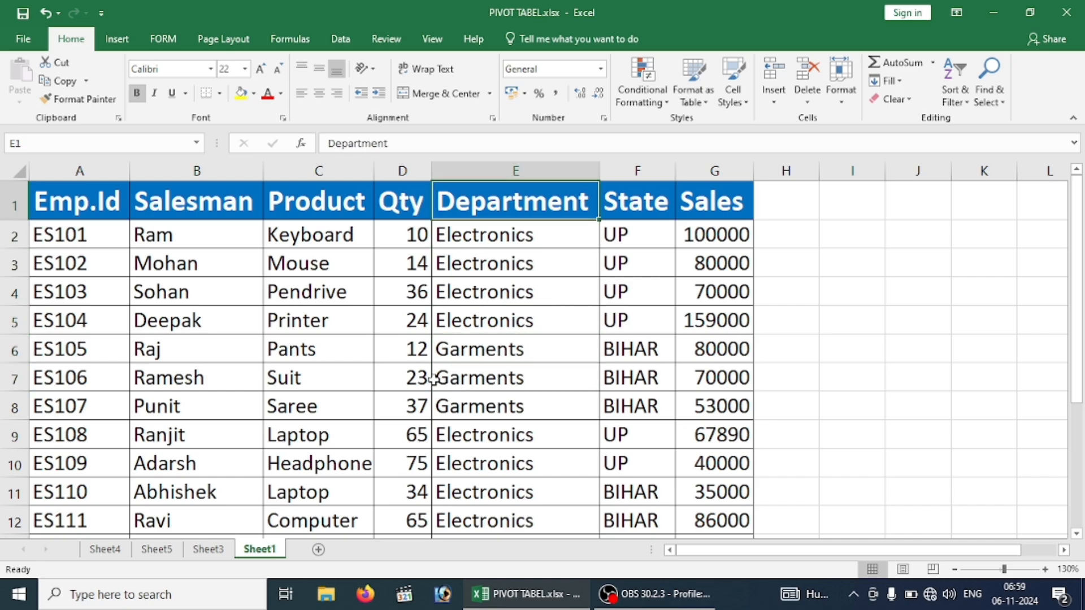
pyautogui.press('Left')
pyautogui.press('Left')
pyautogui.press('Left')
pyautogui.press('Left')
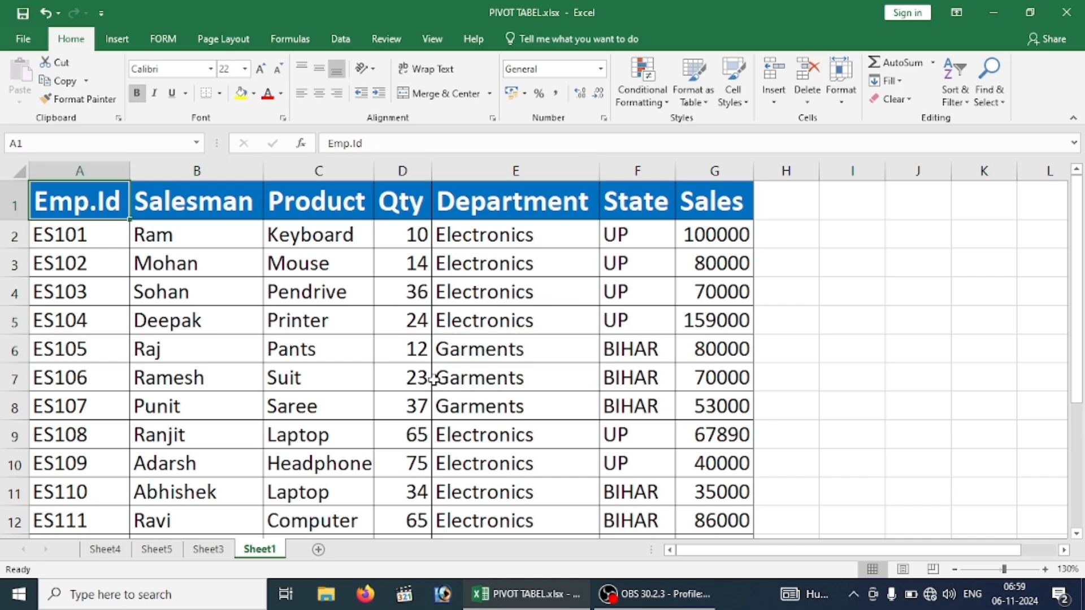
pyautogui.press('Down')
pyautogui.press('Down')
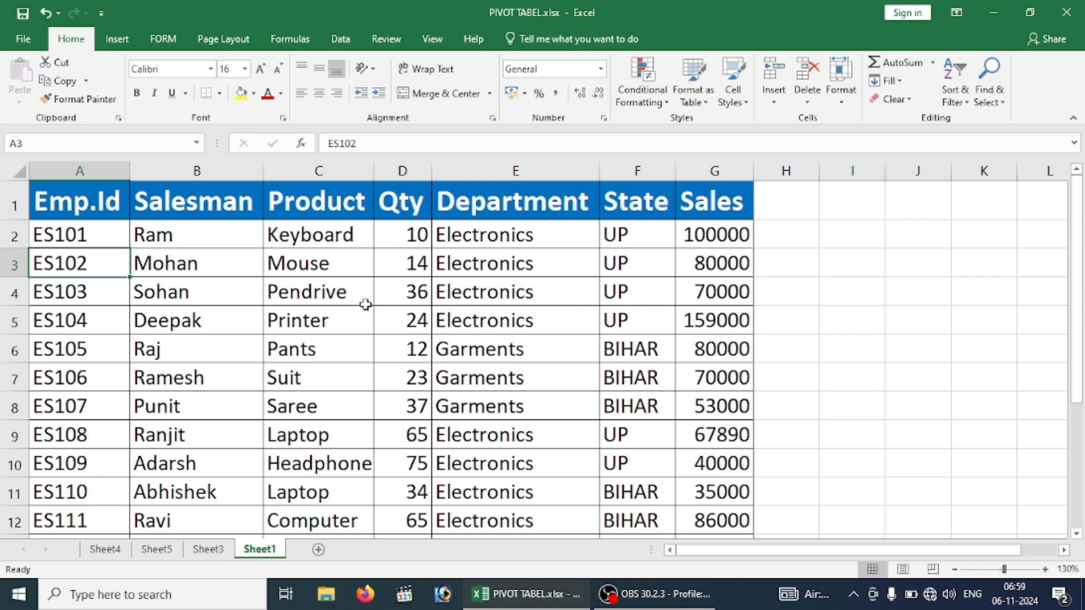
# Turn on filtering for the sales data's header row
pyautogui.click(260, 276)
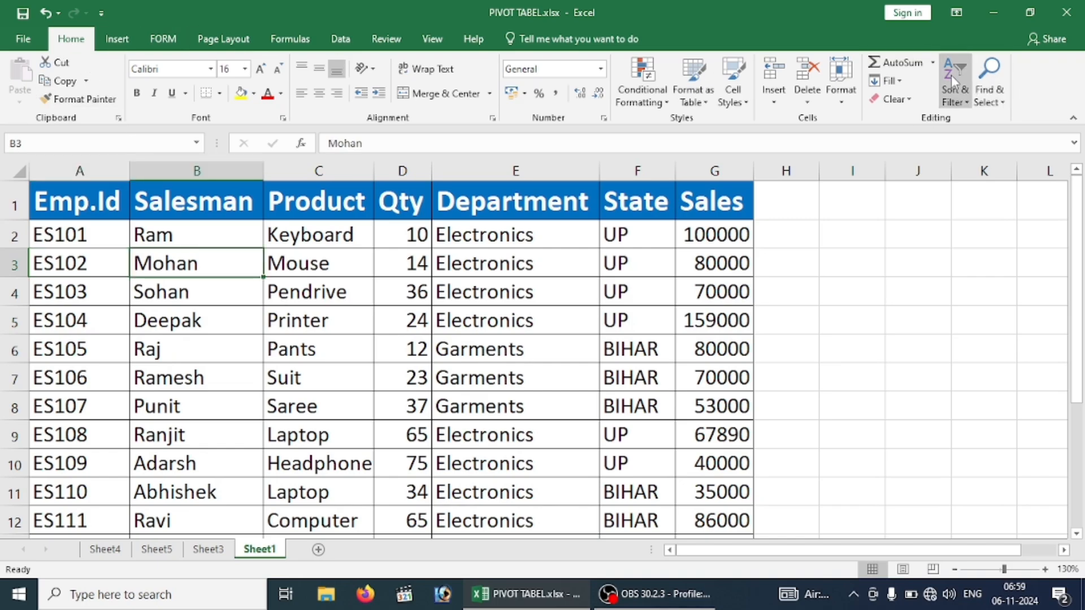
pyautogui.click(541, 319)
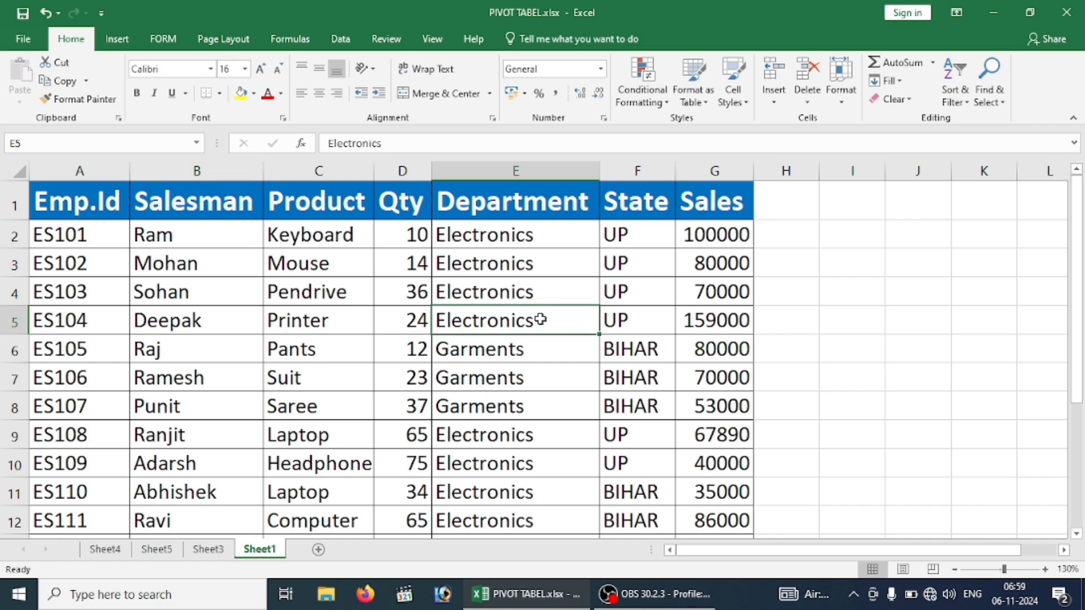
pyautogui.click(339, 368)
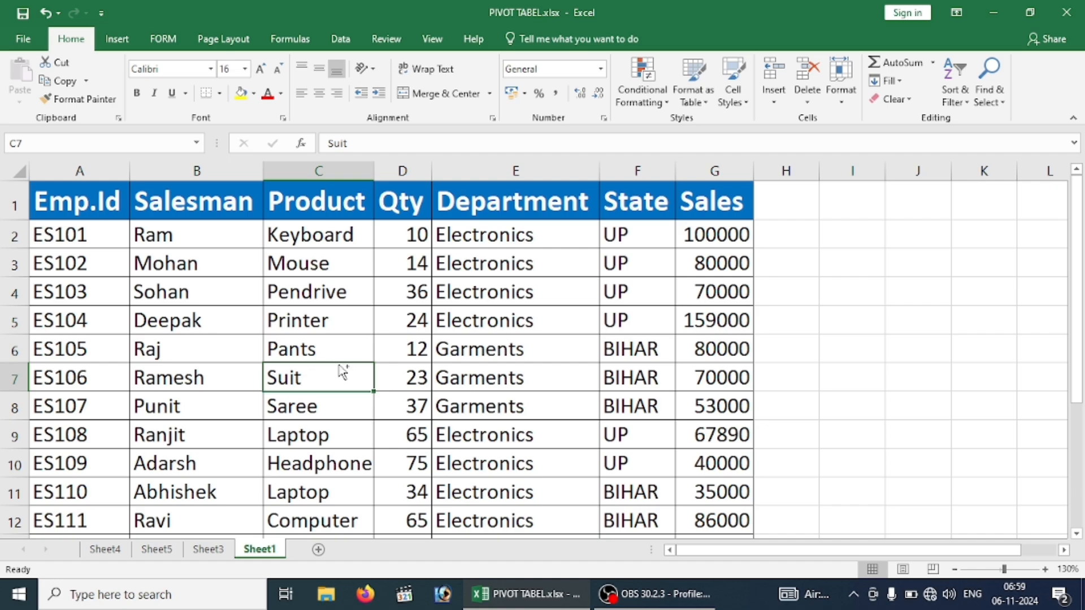
pyautogui.hotkey('ctrl', 'shift', 'l')
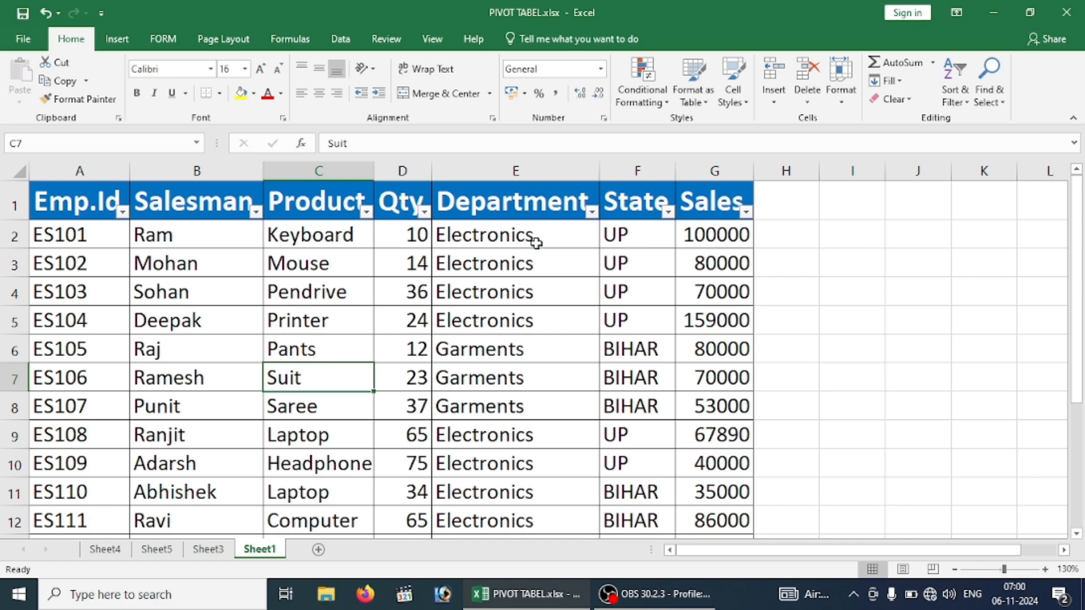
# Look through the filter lists of the Qty, State and Salesman columns without applying a filter
pyautogui.click(424, 212)
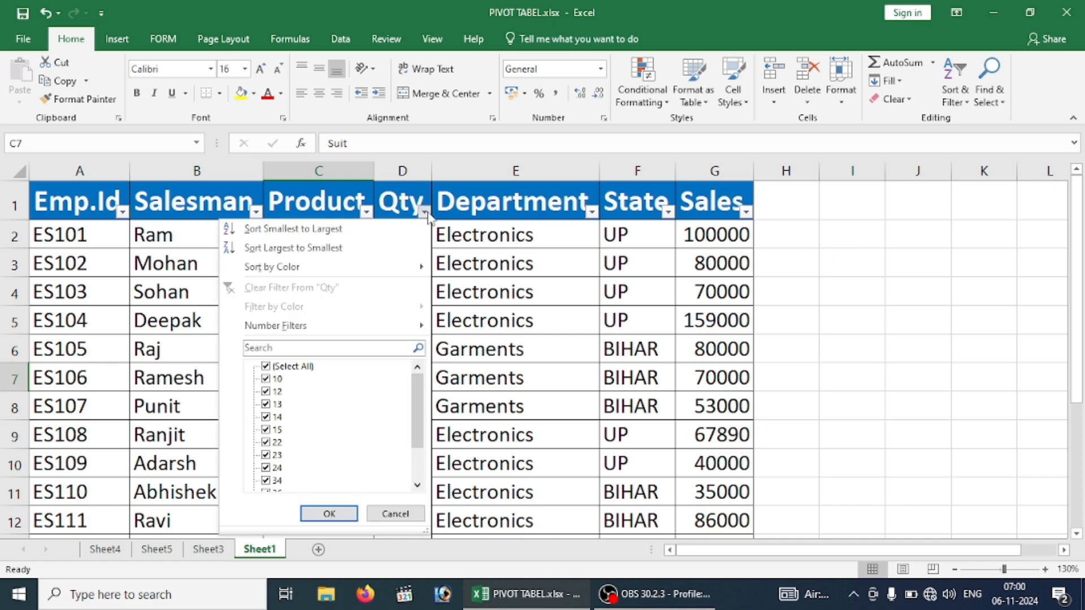
pyautogui.click(589, 210)
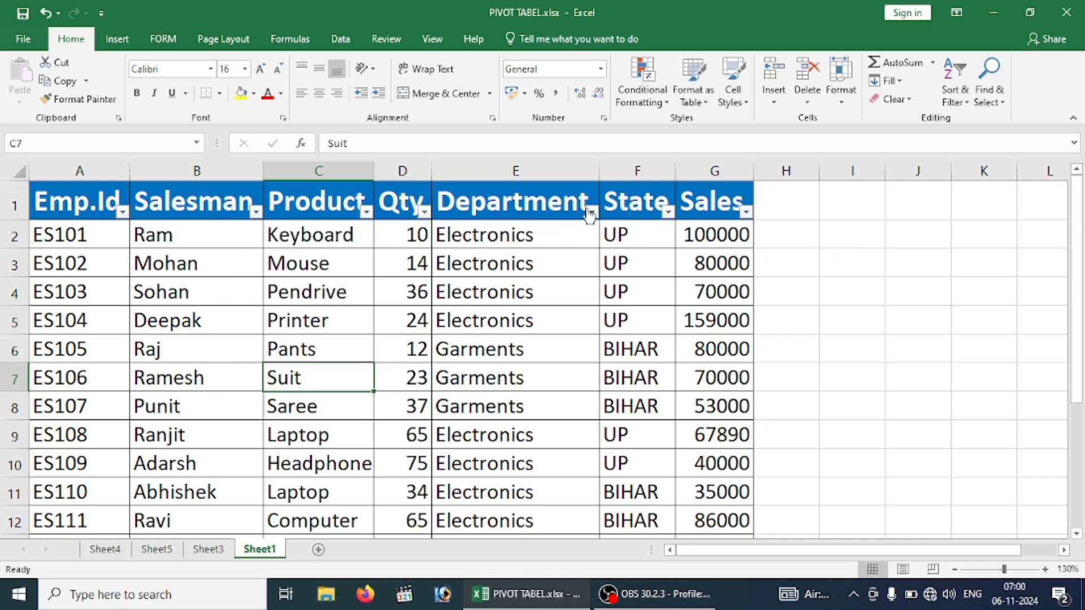
pyautogui.click(668, 212)
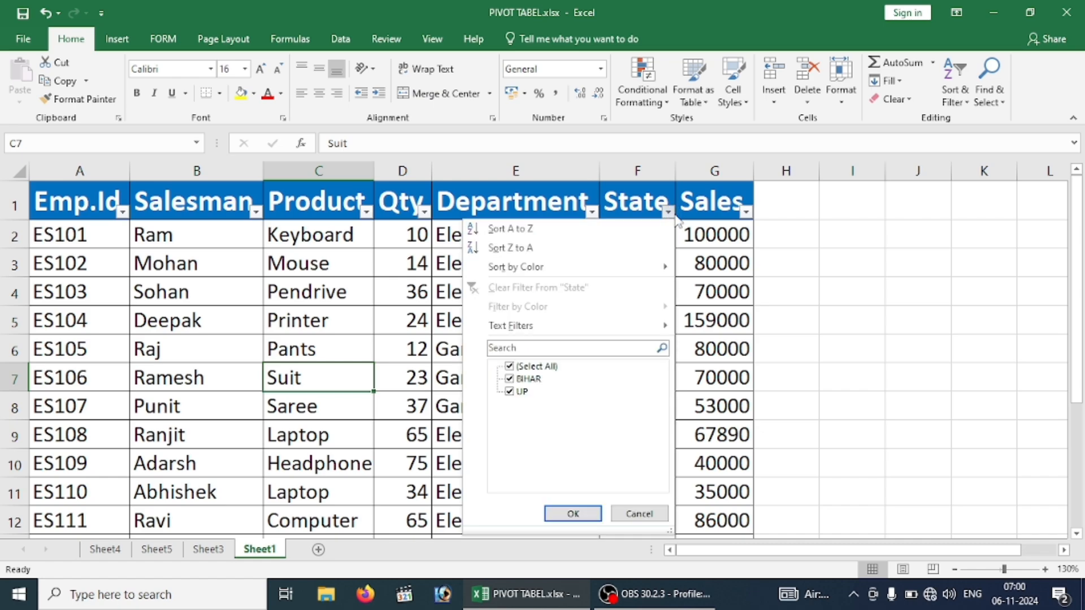
pyautogui.click(253, 216)
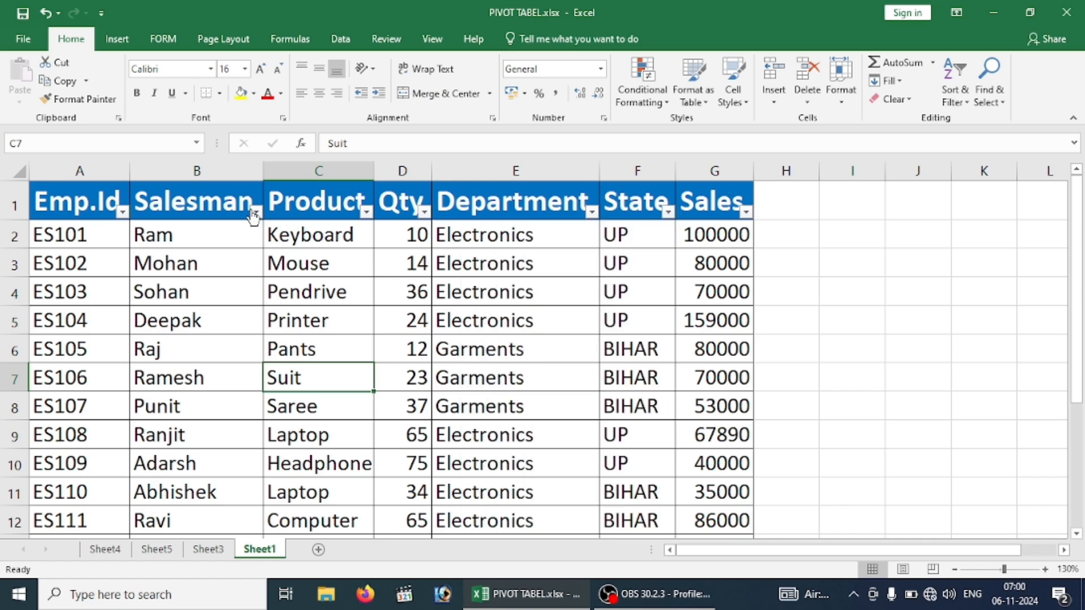
pyautogui.click(253, 214)
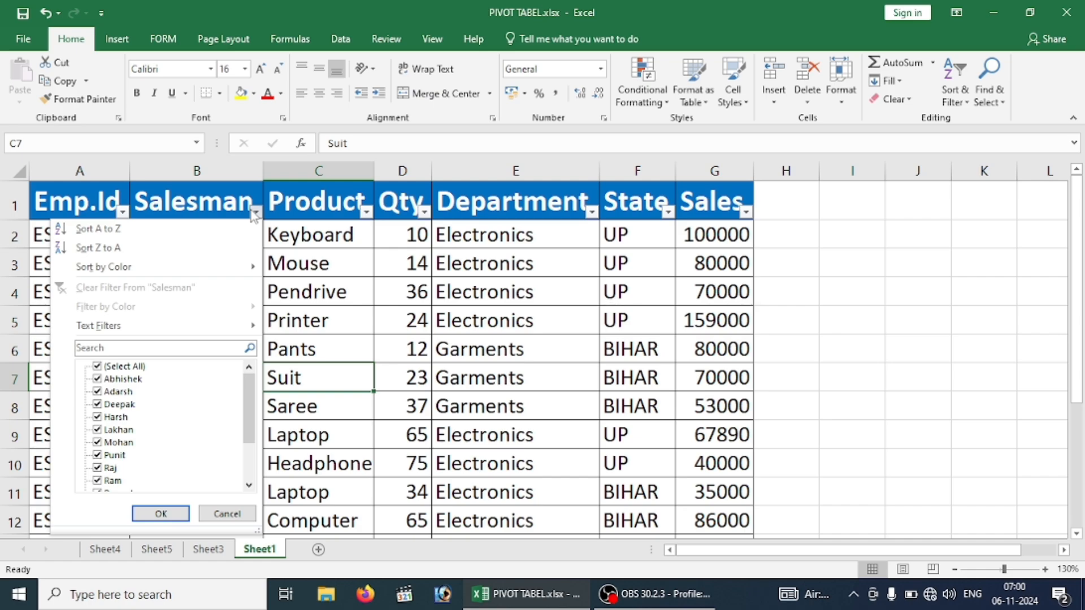
pyautogui.click(389, 274)
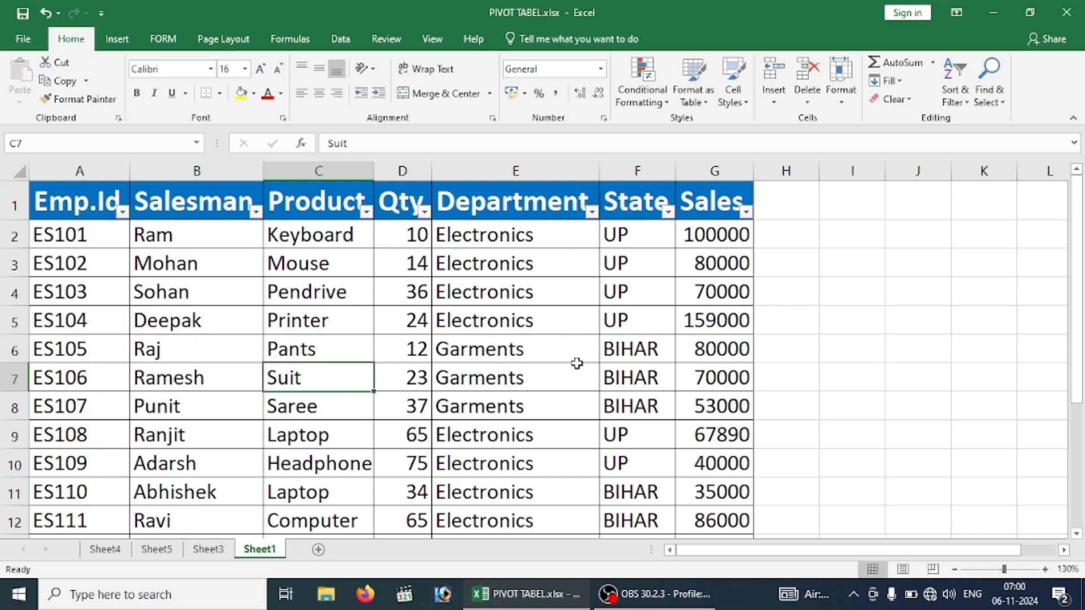
# Filter the Department column to show only the Electronics records
pyautogui.click(591, 212)
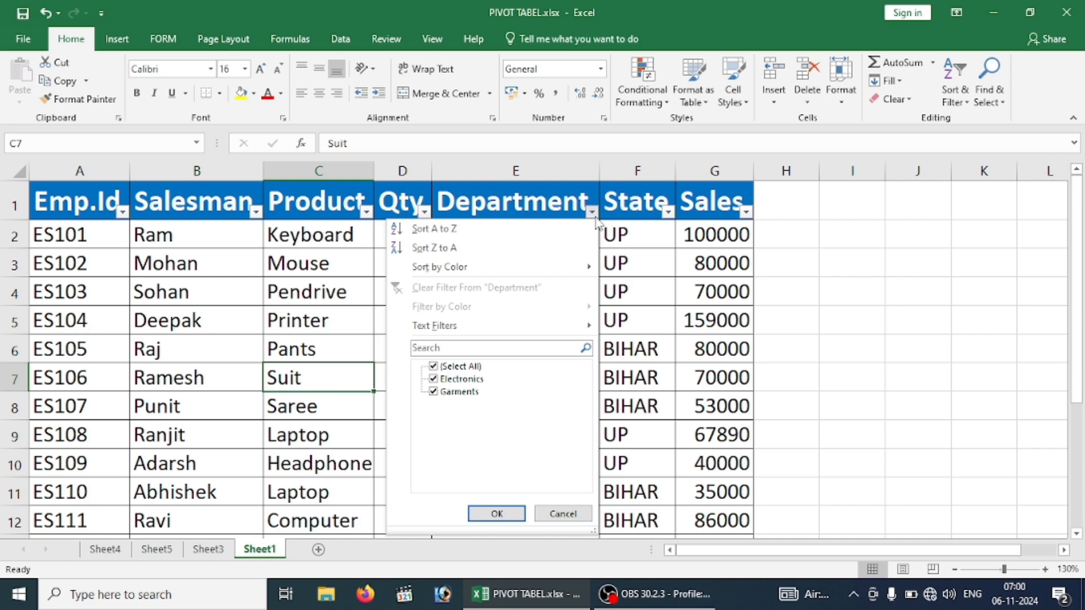
pyautogui.click(442, 368)
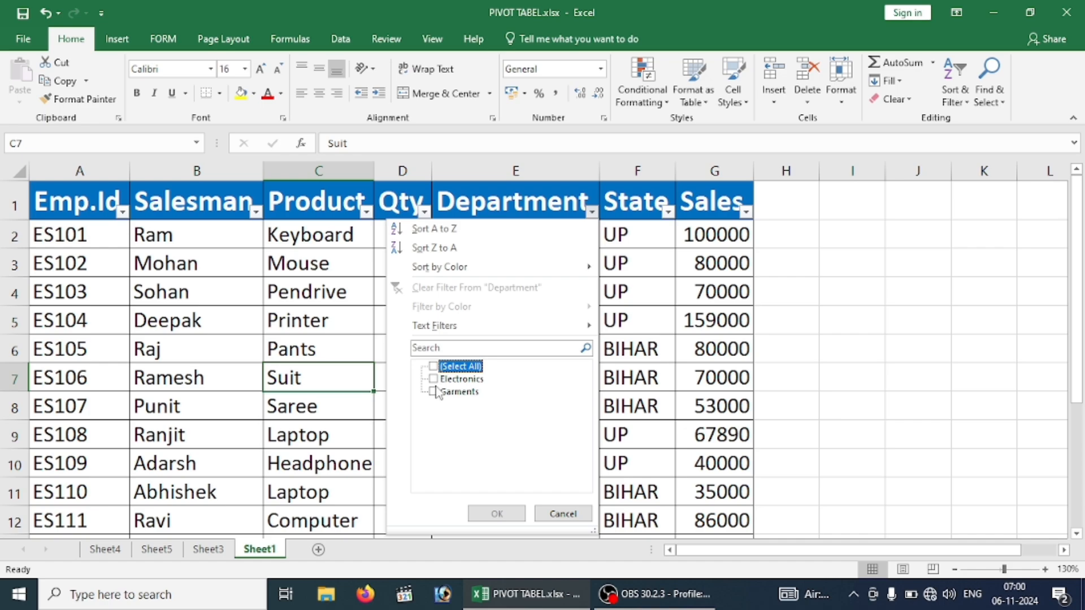
pyautogui.click(434, 380)
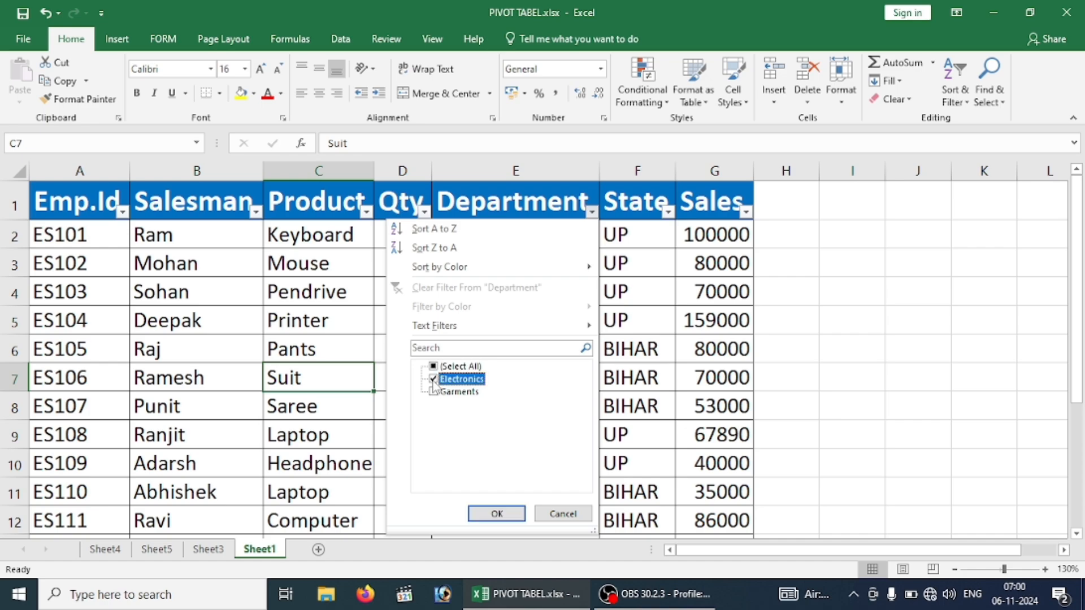
pyautogui.click(495, 513)
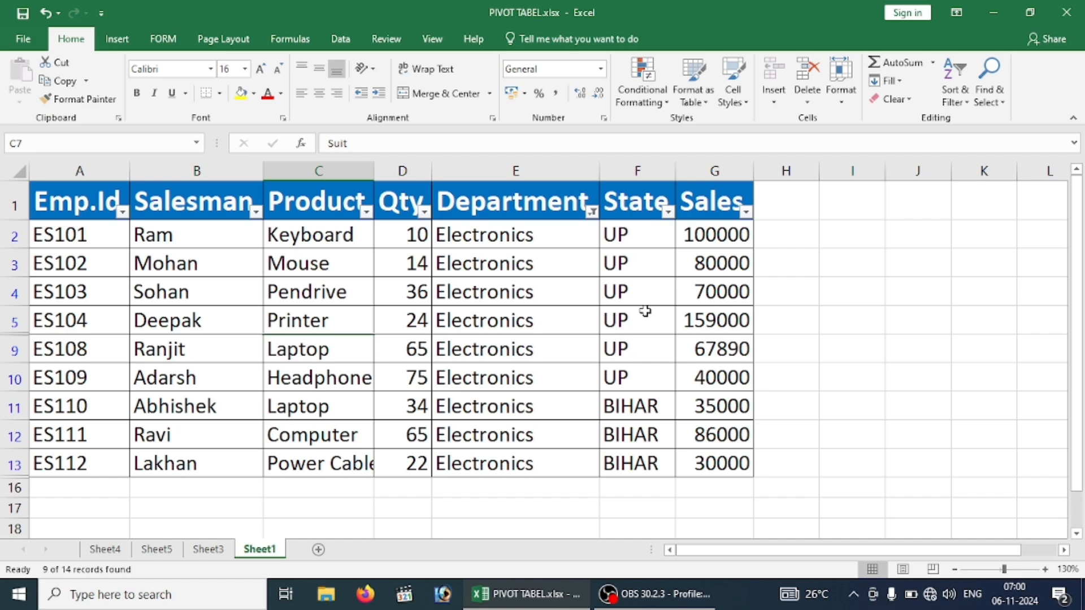
# Filter the State column to show only the BIHAR records
pyautogui.click(669, 218)
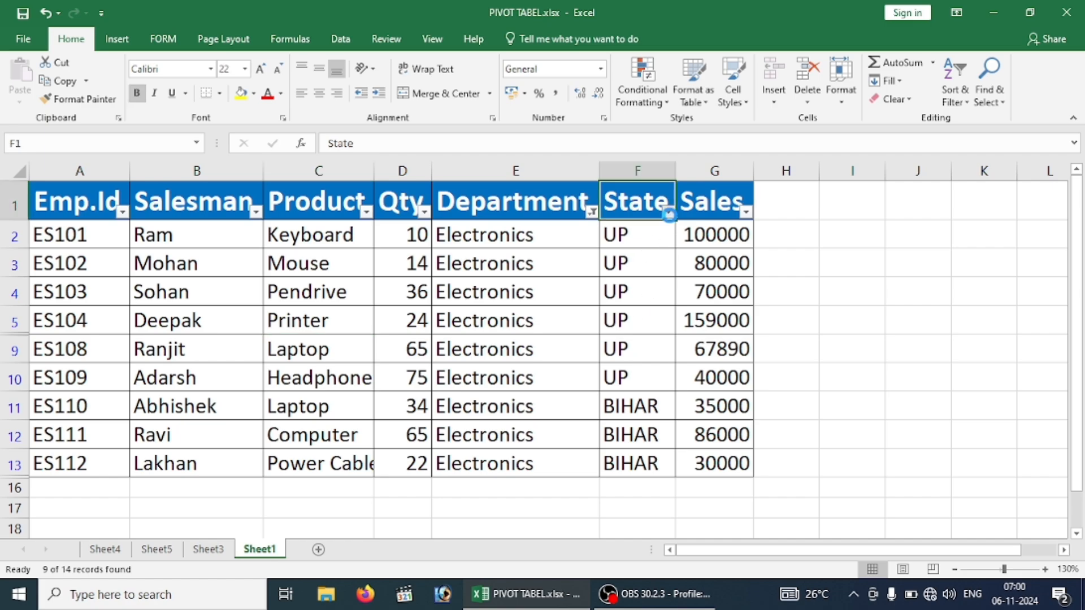
pyautogui.click(668, 213)
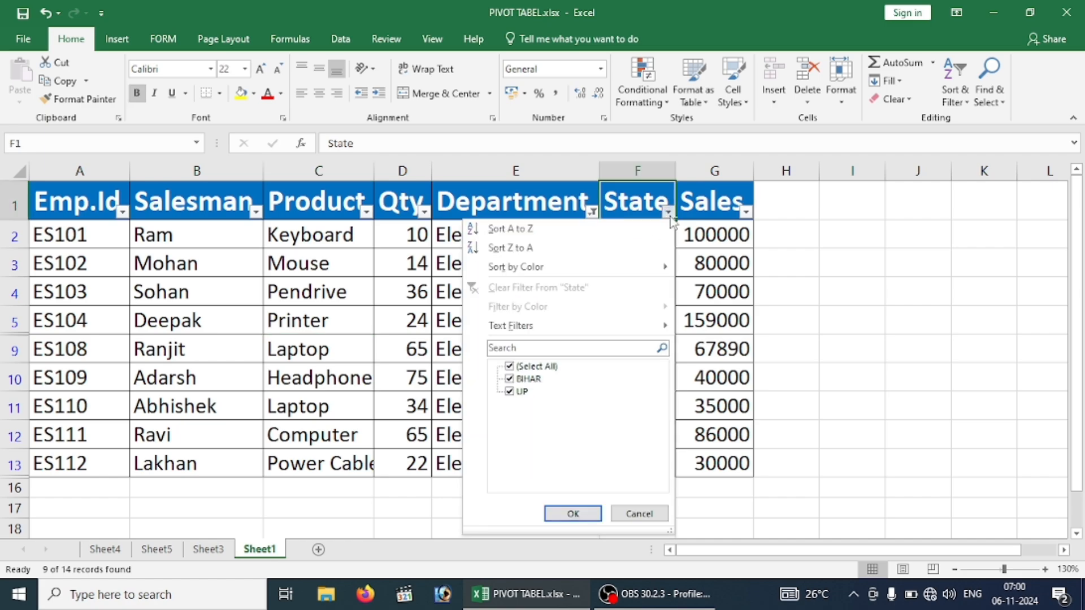
pyautogui.click(510, 367)
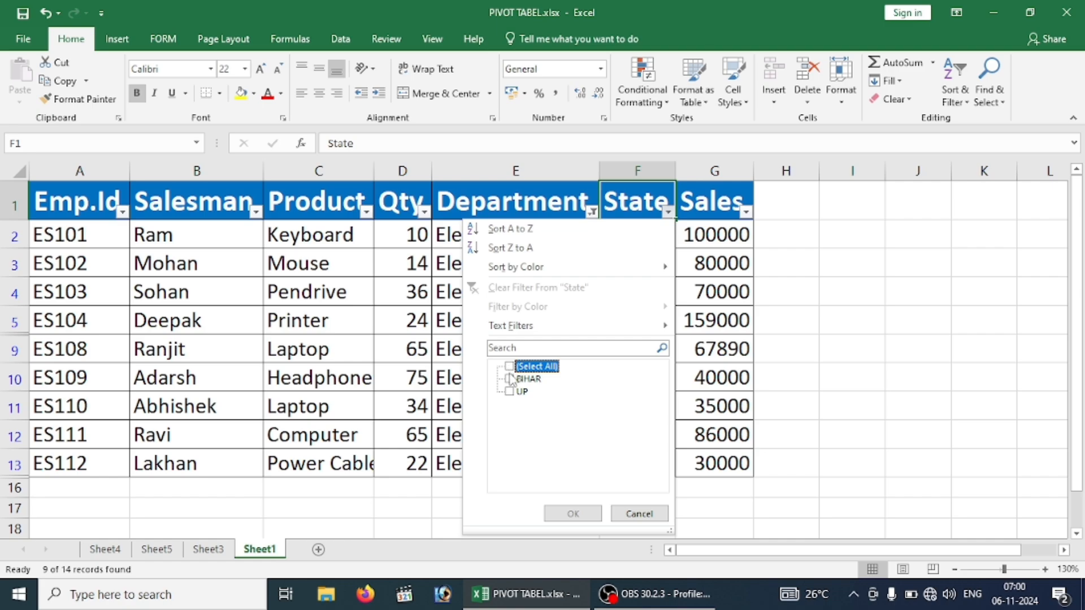
pyautogui.click(511, 379)
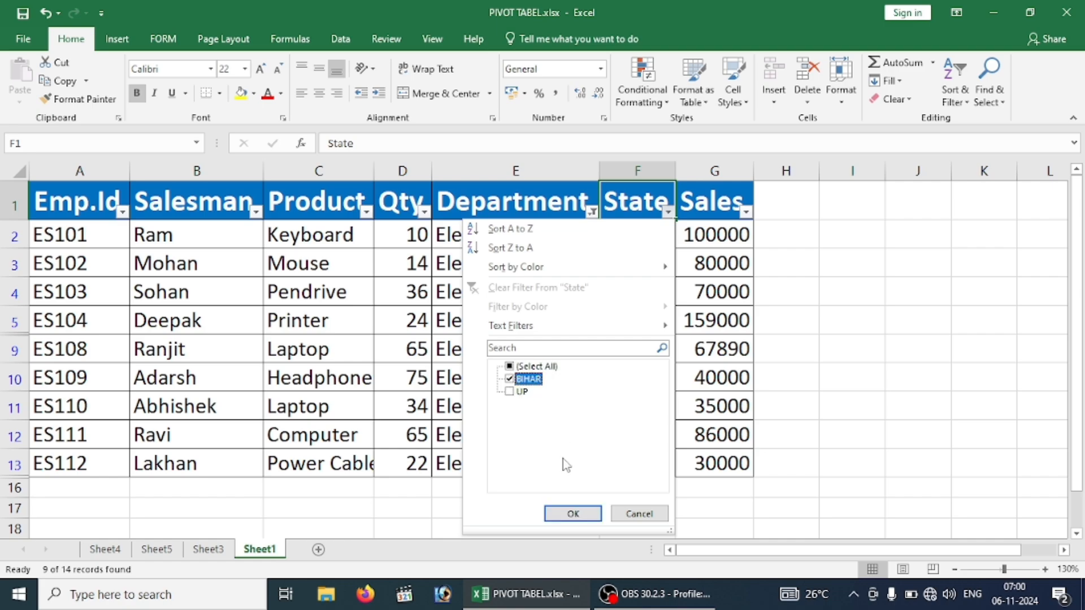
pyautogui.click(572, 514)
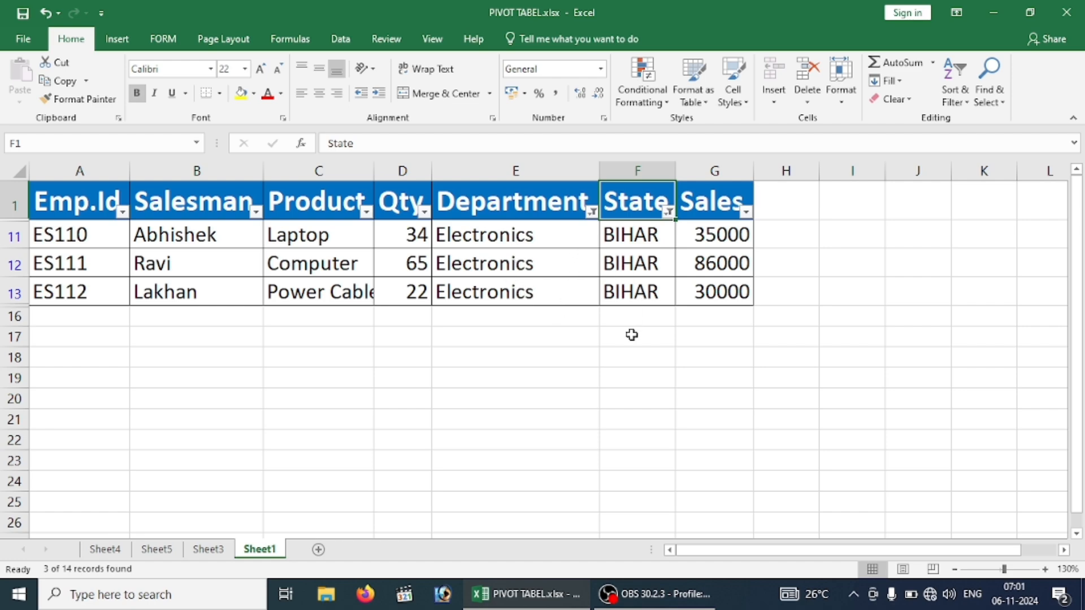
# Remove all filters and the header filter controls from the sales data
pyautogui.click(630, 266)
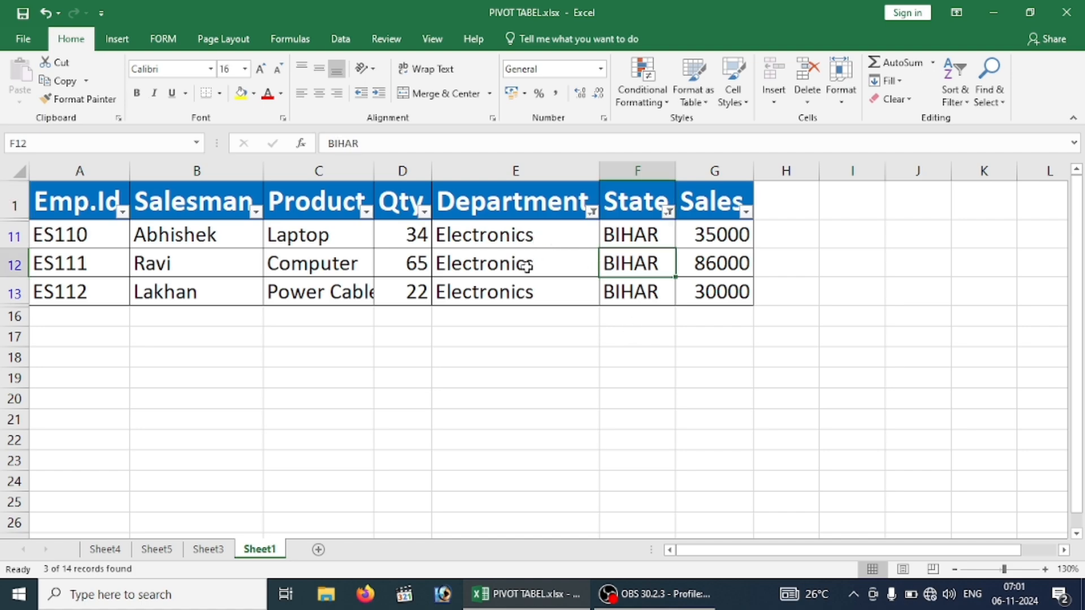
pyautogui.hotkey('ctrl', 'shift', 'l')
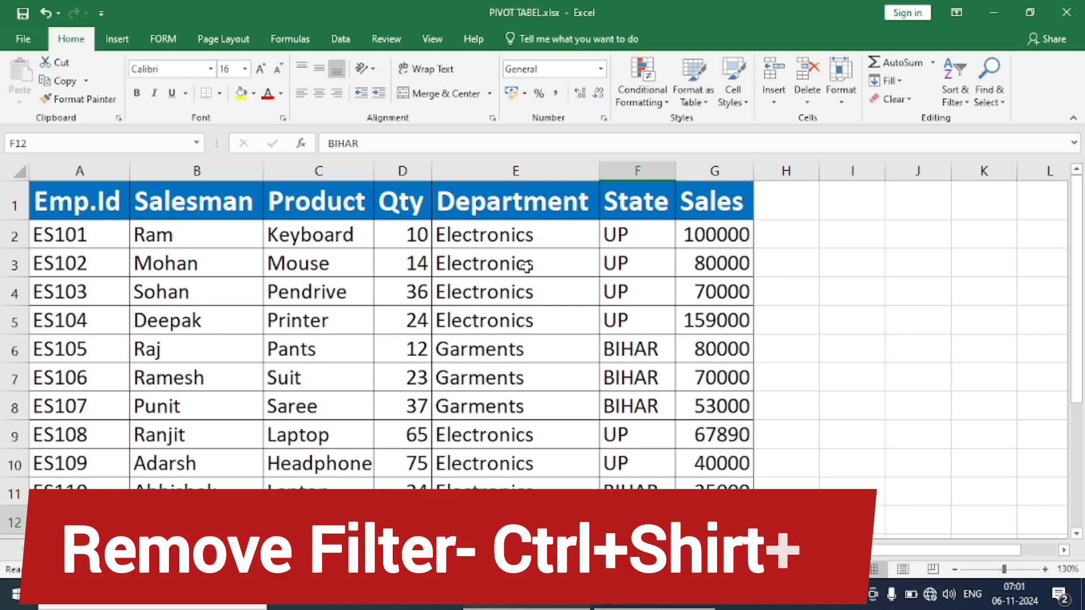
pyautogui.hotkey('ctrl', 'shift', 'l')
pyautogui.hotkey('ctrl', 'shift', 'l')
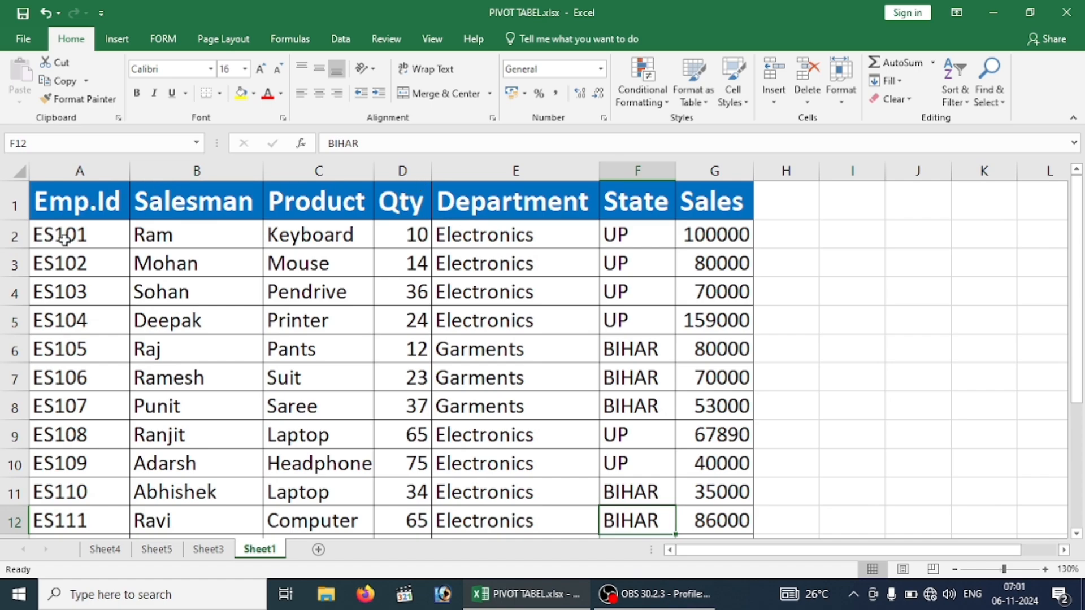
# Convert the data range A1:G15 into a table with headers and check the Emp.Id filter list
pyautogui.click(151, 298)
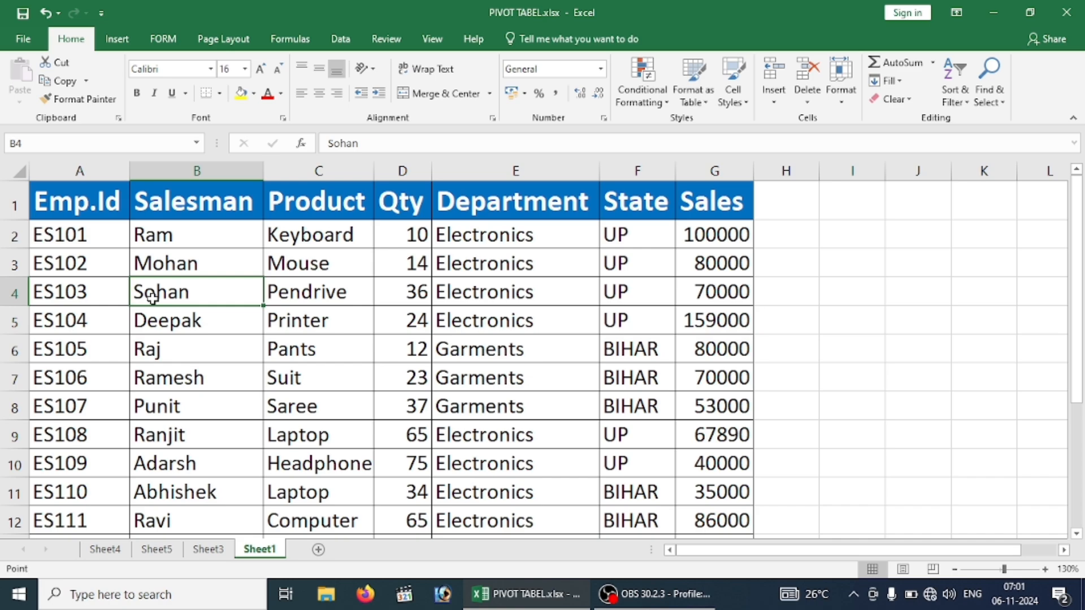
pyautogui.hotkey('ctrl', 't')
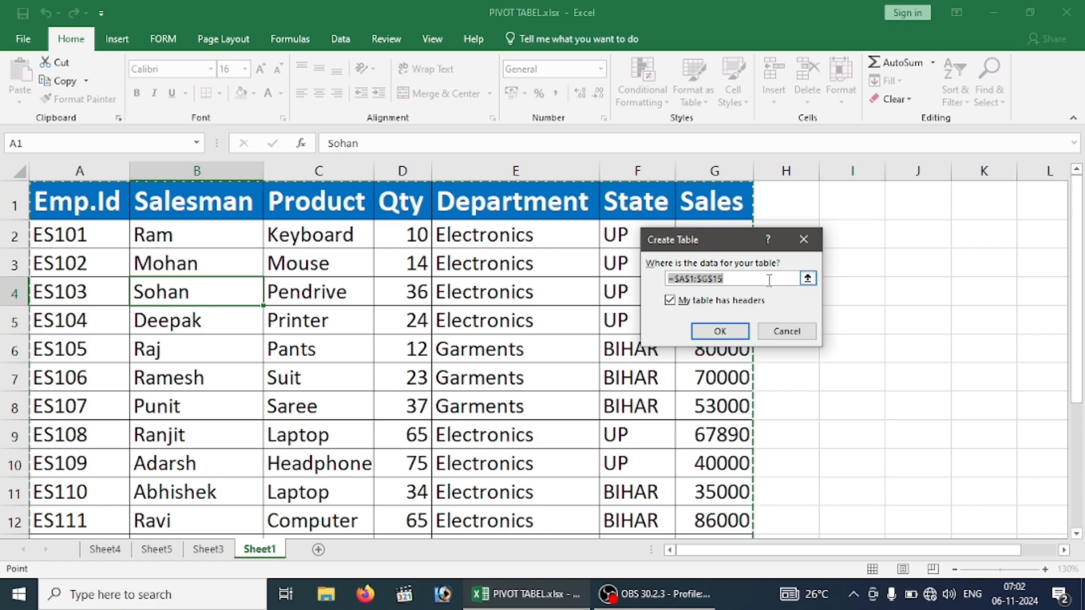
pyautogui.click(735, 331)
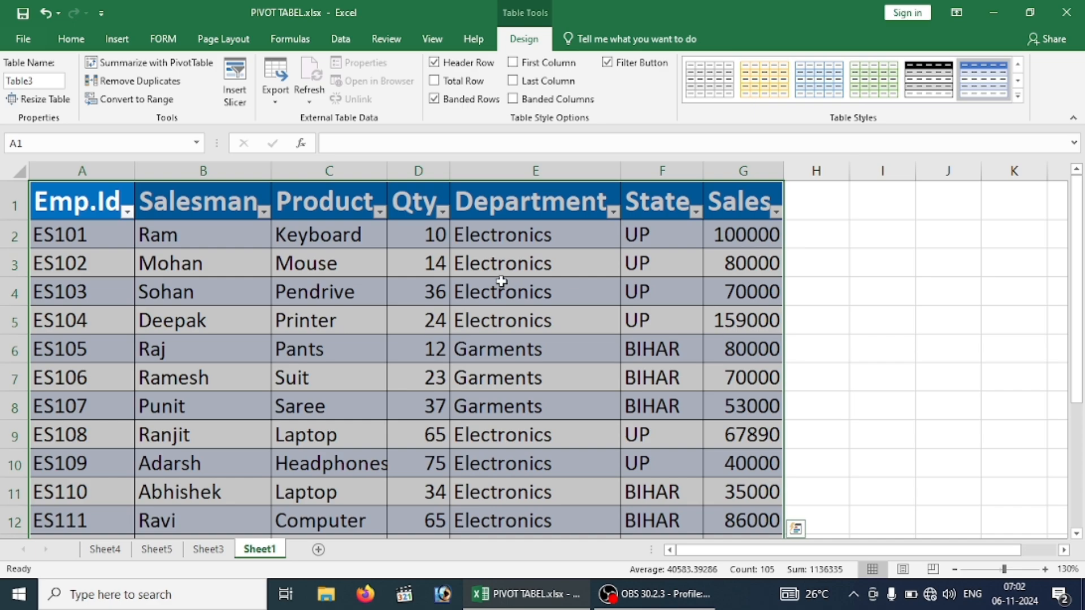
pyautogui.click(320, 291)
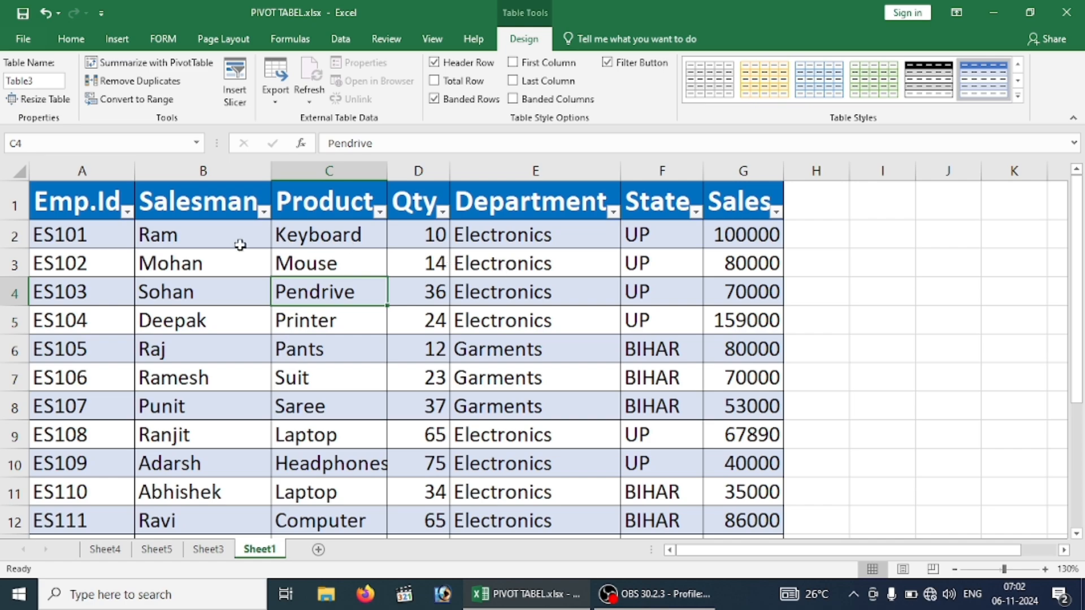
pyautogui.click(128, 212)
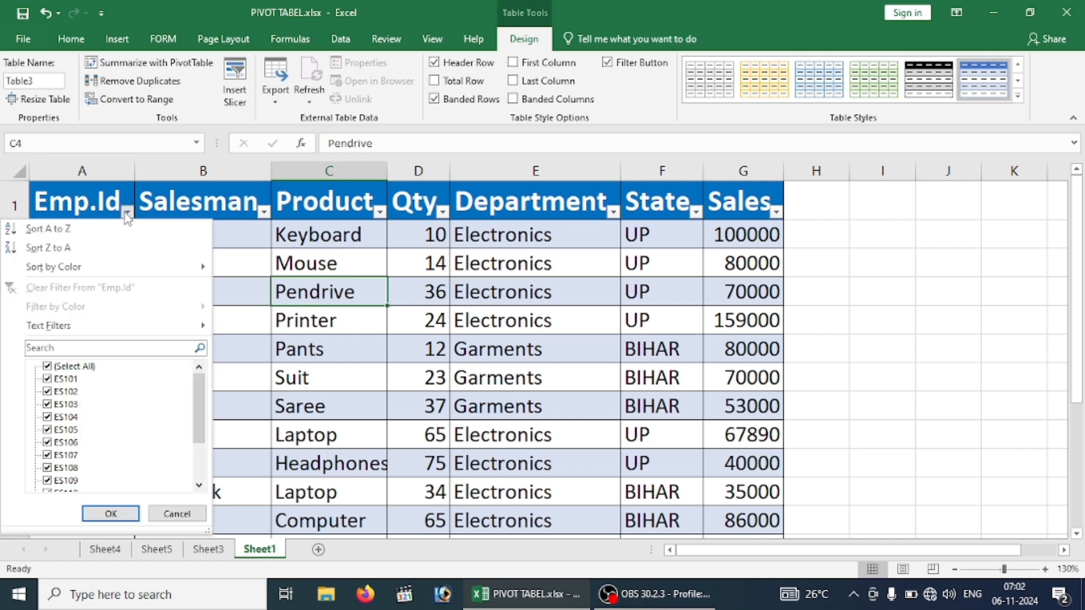
pyautogui.click(516, 351)
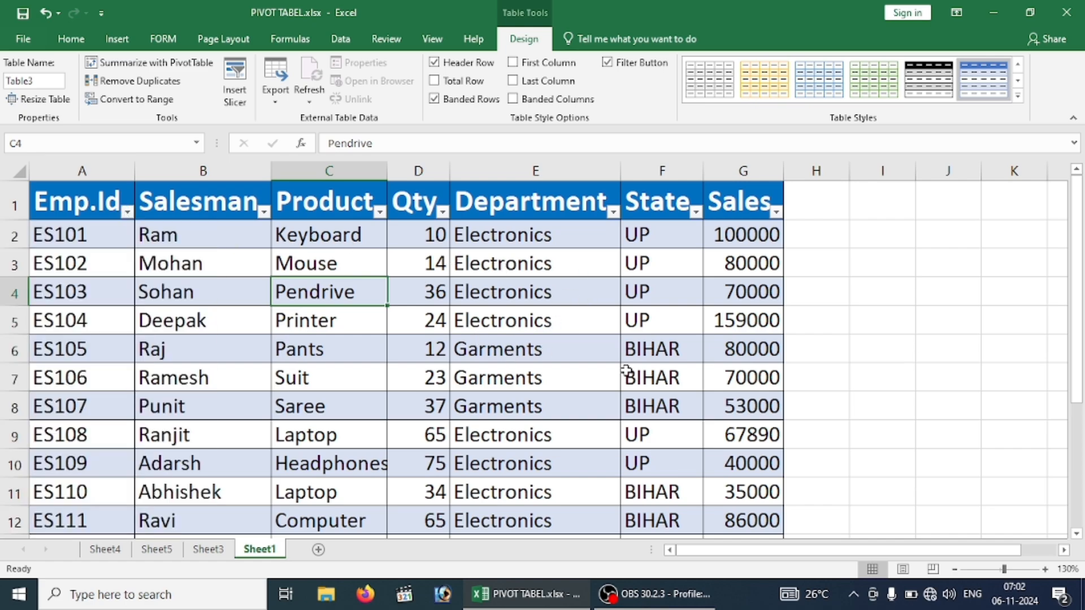
# Start a new record in A16 directly below the table by entering the next employee ID in the sequence
pyautogui.click(697, 381)
pyautogui.press('Down')
pyautogui.press('Down')
pyautogui.press('Down')
pyautogui.press('Down')
pyautogui.press('Down')
pyautogui.press('Down')
pyautogui.press('Down')
pyautogui.press('Down')
pyautogui.press('Down')
pyautogui.press('Down')
pyautogui.press('Down')
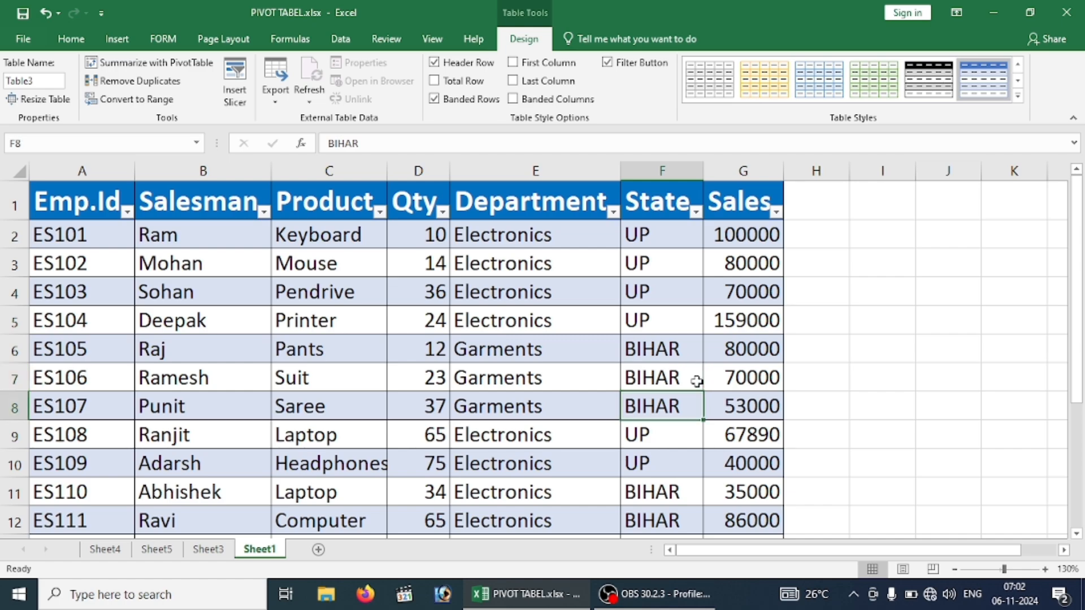
pyautogui.press('Up')
pyautogui.press('Up')
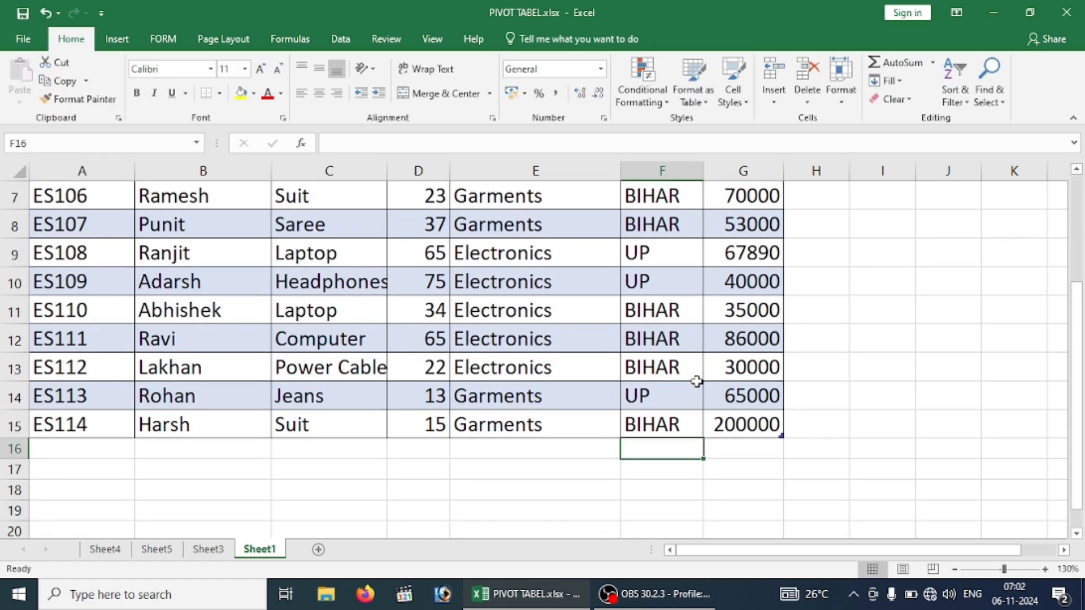
pyautogui.press('Right')
pyautogui.press('Left')
pyautogui.press('Home')
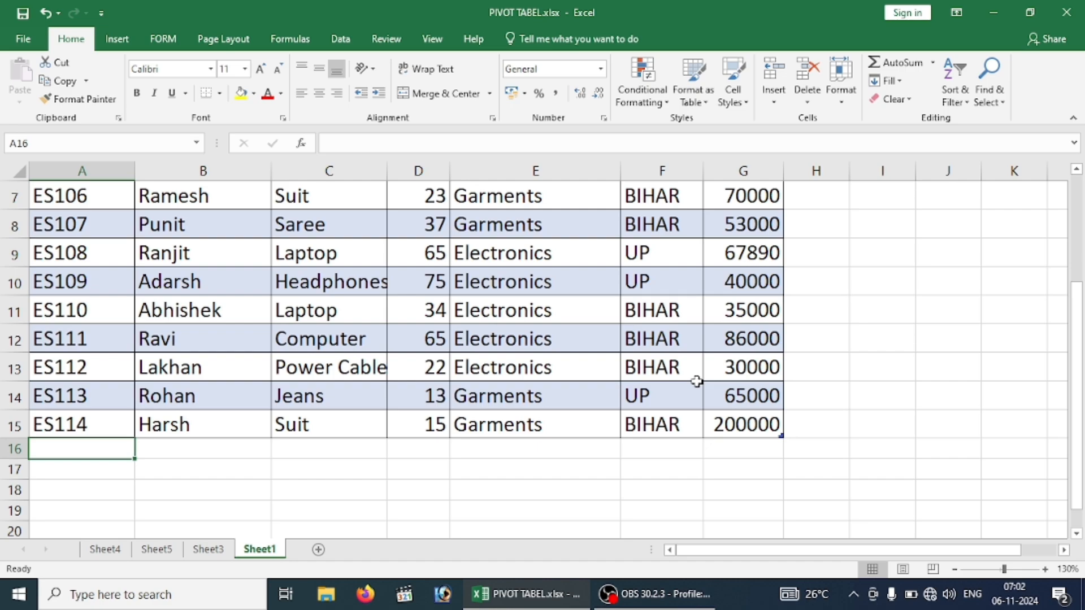
pyautogui.write('ES11')
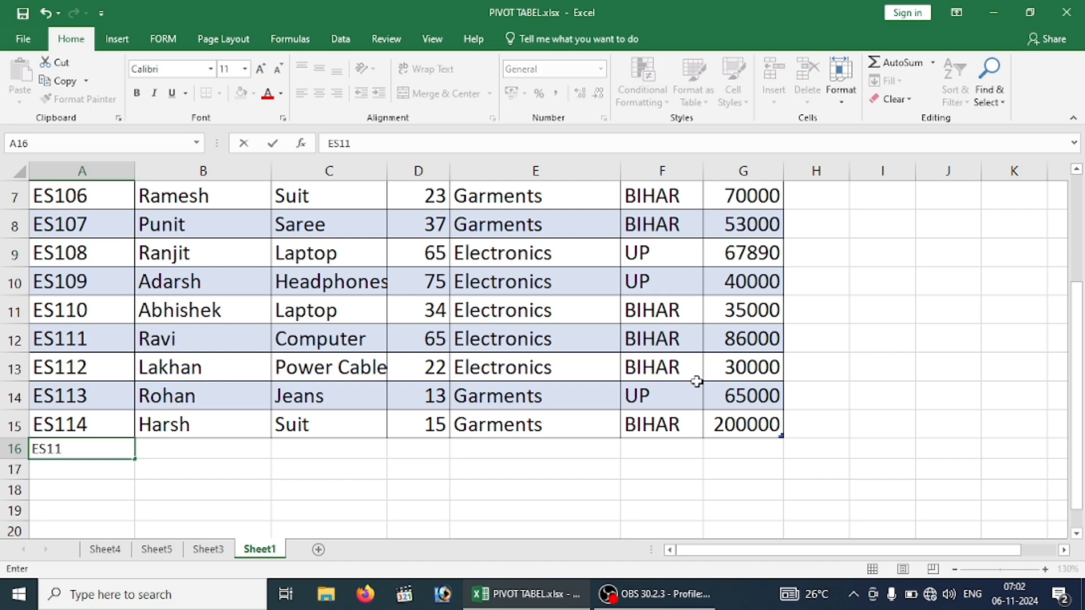
pyautogui.write('5')
pyautogui.press('Return')
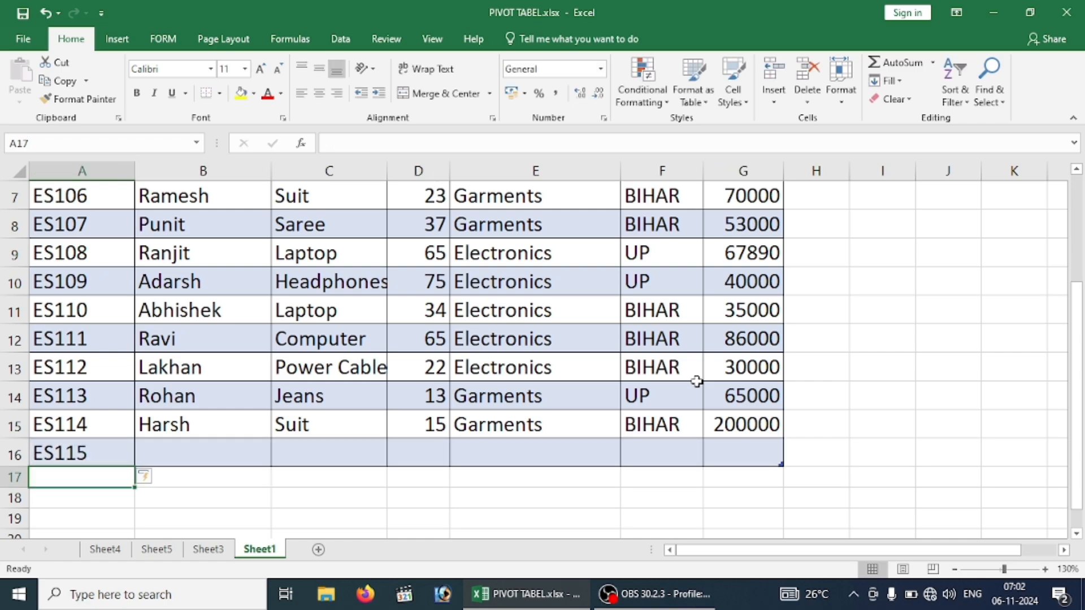
# Add a new table column headed TOTAL in H1, directly beside the Sales column
pyautogui.press('Up')
pyautogui.press('Right')
pyautogui.press('Right')
pyautogui.press('Right')
pyautogui.press('Right')
pyautogui.press('Right')
pyautogui.press('Right')
pyautogui.press('Right')
pyautogui.press('Right')
pyautogui.press('Right')
pyautogui.press('Right')
pyautogui.press('Up')
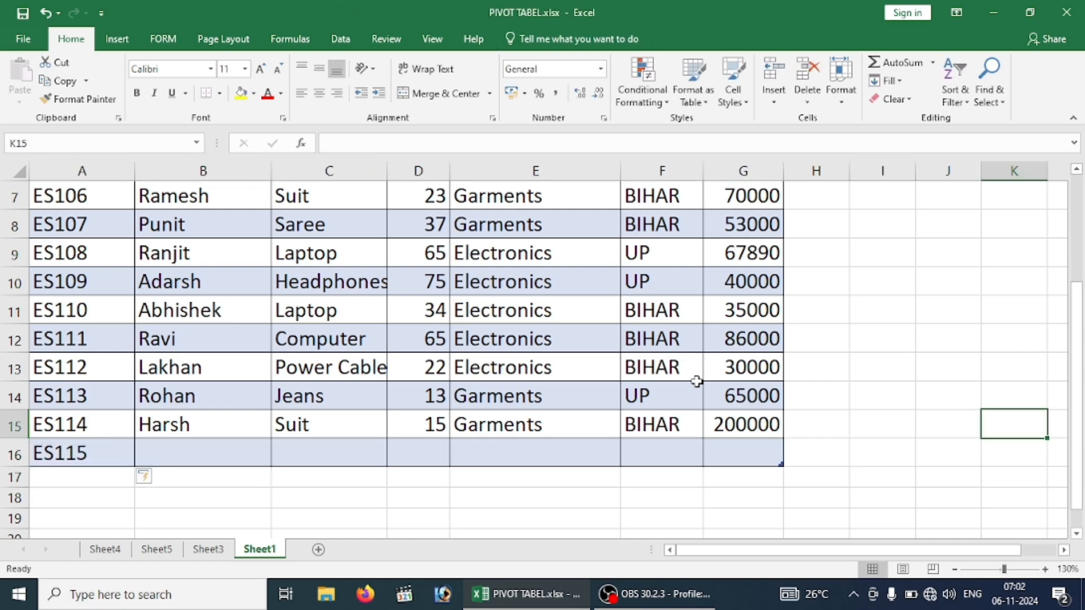
pyautogui.press('Up')
pyautogui.press('Up')
pyautogui.press('Up')
pyautogui.press('Up')
pyautogui.press('Up')
pyautogui.press('Up')
pyautogui.press('Up')
pyautogui.press('Up')
pyautogui.press('Up')
pyautogui.press('Up')
pyautogui.press('Up')
pyautogui.press('Up')
pyautogui.press('Up')
pyautogui.press('Up')
pyautogui.press('Left')
pyautogui.press('Left')
pyautogui.press('Left')
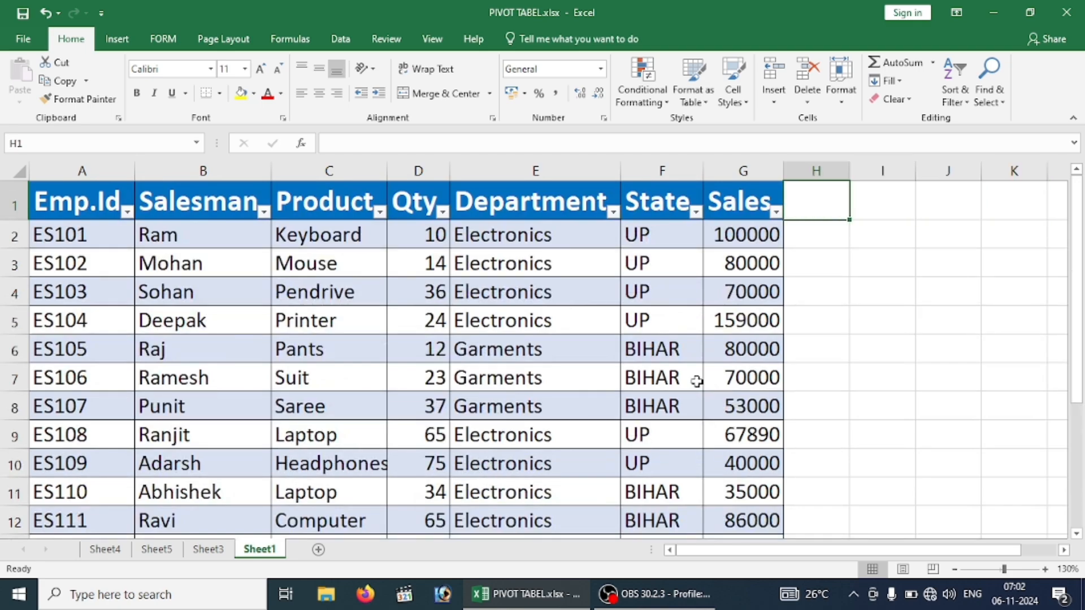
pyautogui.press('Right')
pyautogui.press('Left')
pyautogui.write('TOTAL')
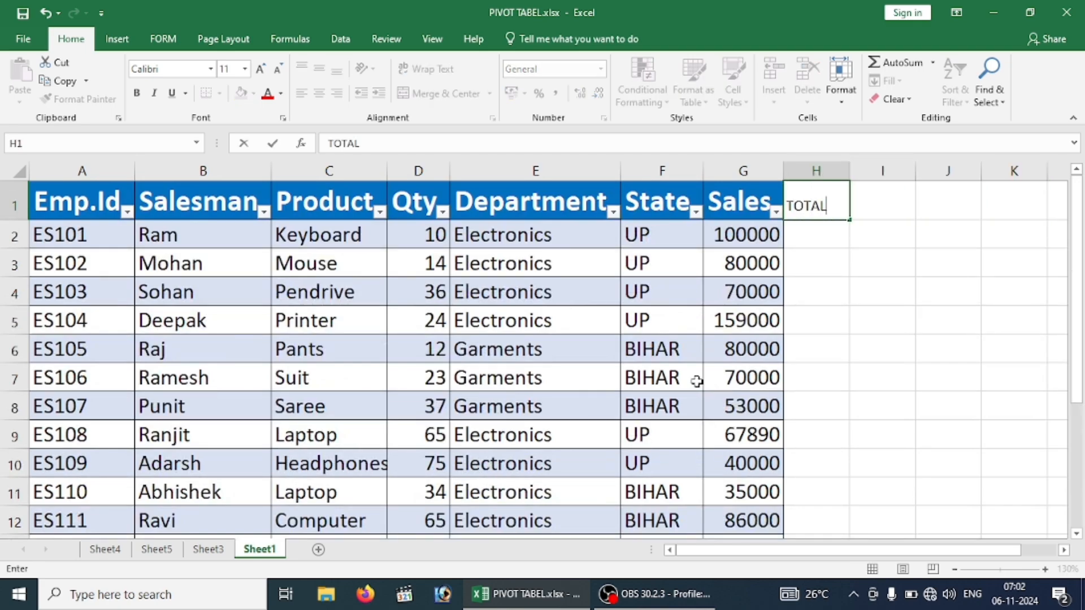
pyautogui.press('Return')
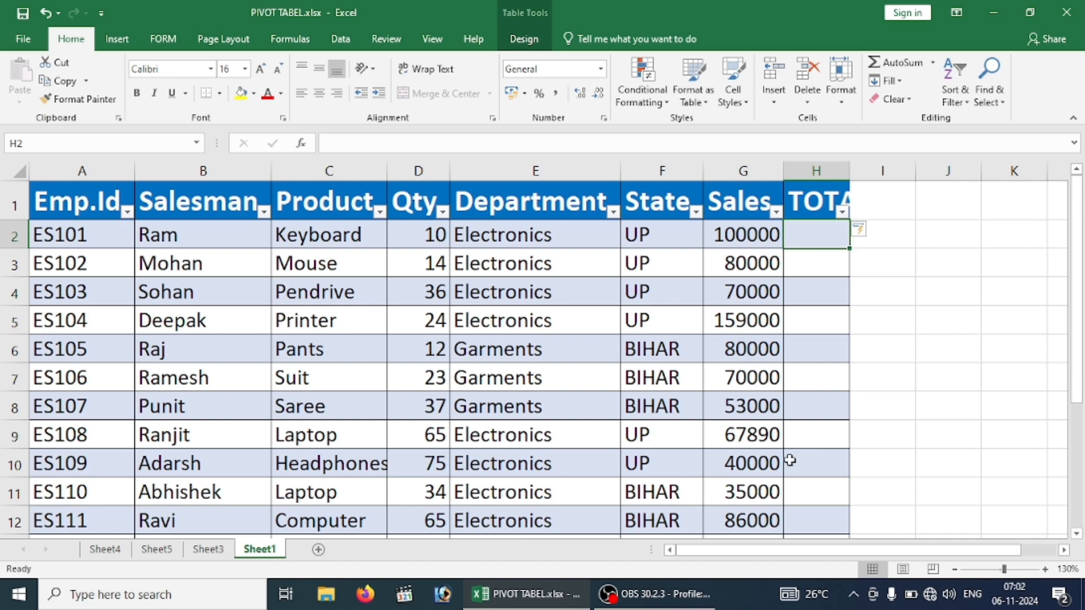
pyautogui.write('=')
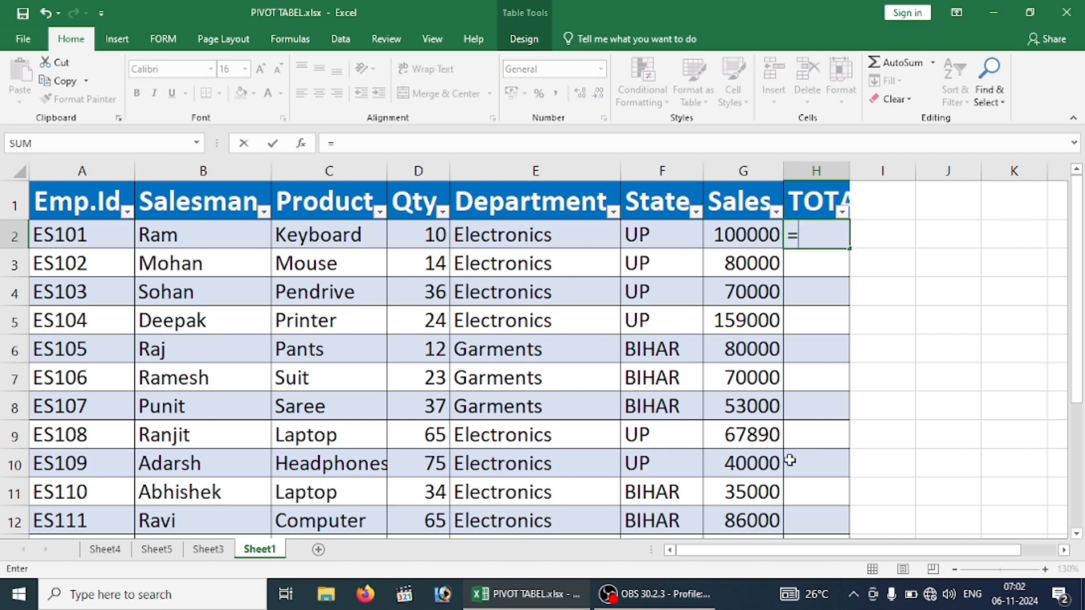
pyautogui.click(420, 247)
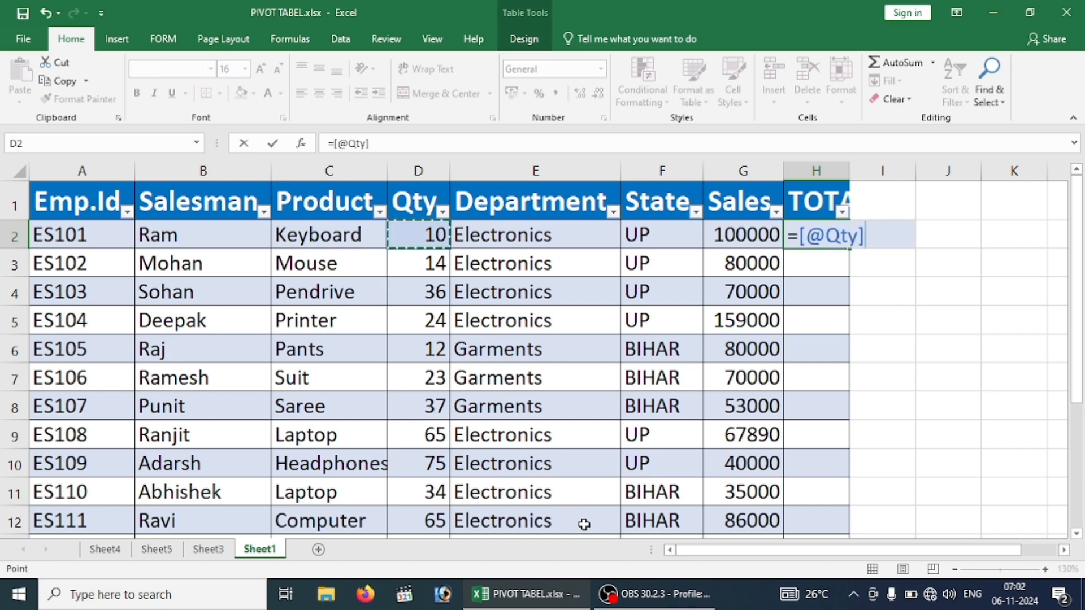
pyautogui.write('*')
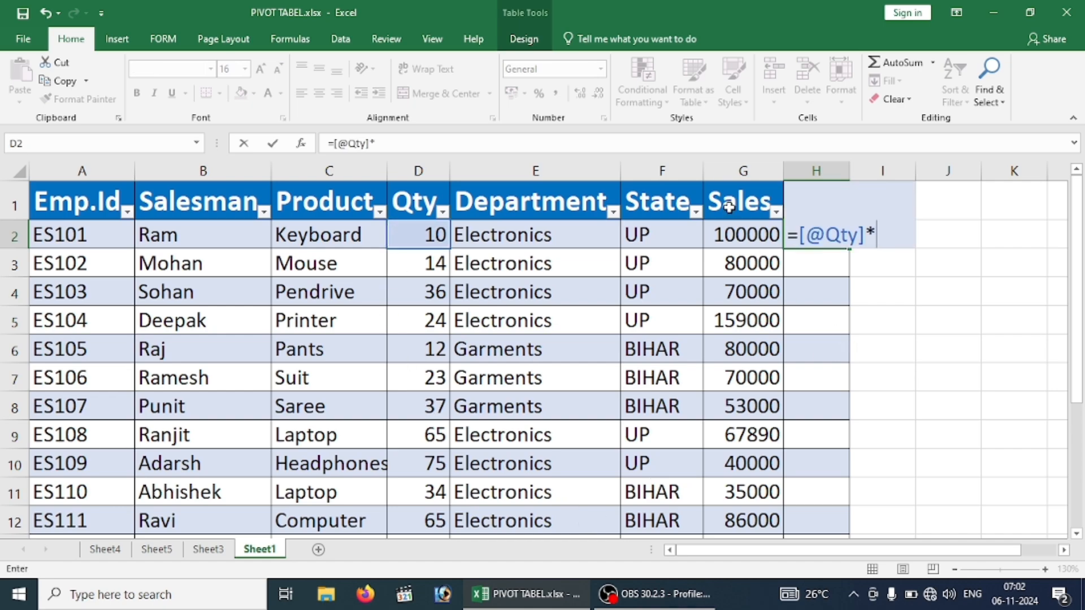
pyautogui.click(741, 241)
pyautogui.press('Return')
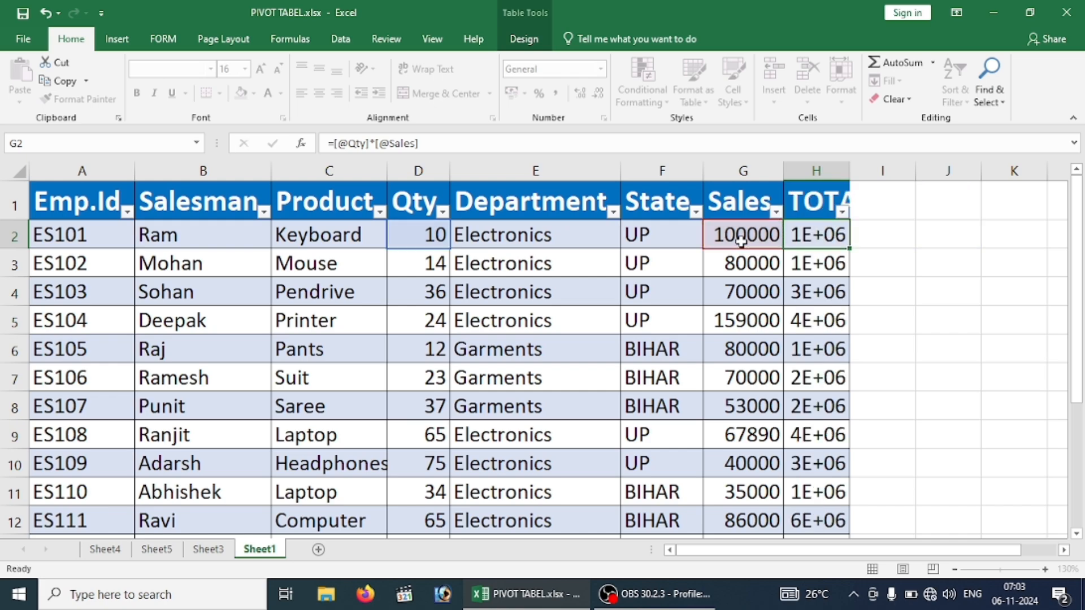
# Examine the calculated values down the TOTAL column to the table's last row and return to its header
pyautogui.click(836, 235)
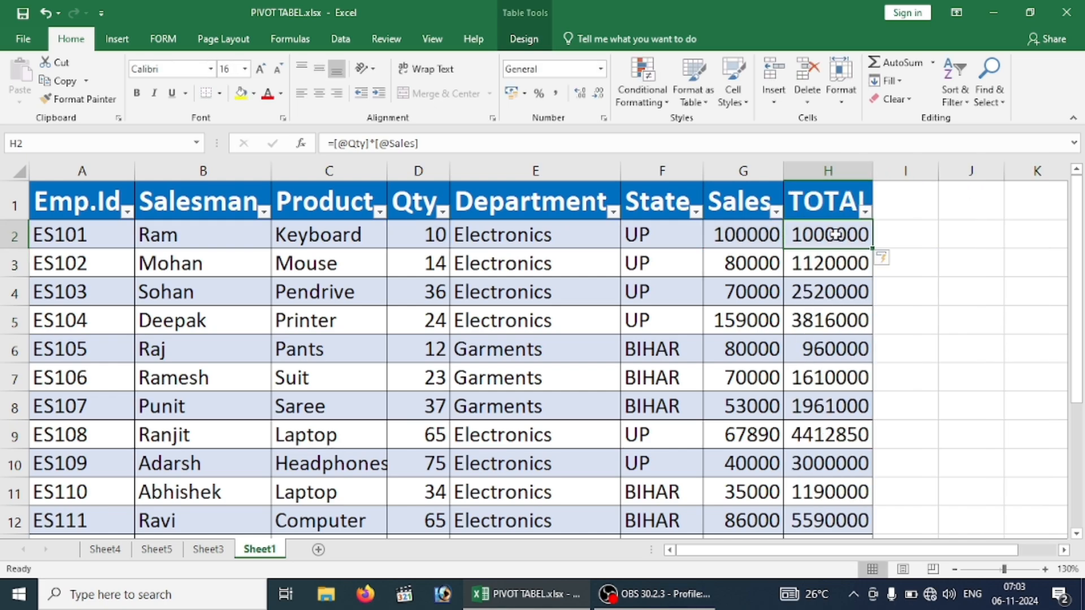
pyautogui.press('Down')
pyautogui.press('Down')
pyautogui.press('Down')
pyautogui.press('Down')
pyautogui.press('Down')
pyautogui.press('Down')
pyautogui.press('Down')
pyautogui.press('Down')
pyautogui.press('Down')
pyautogui.press('Down')
pyautogui.press('Down')
pyautogui.press('Down')
pyautogui.press('Down')
pyautogui.press('Down')
pyautogui.press('Down')
pyautogui.press('Down')
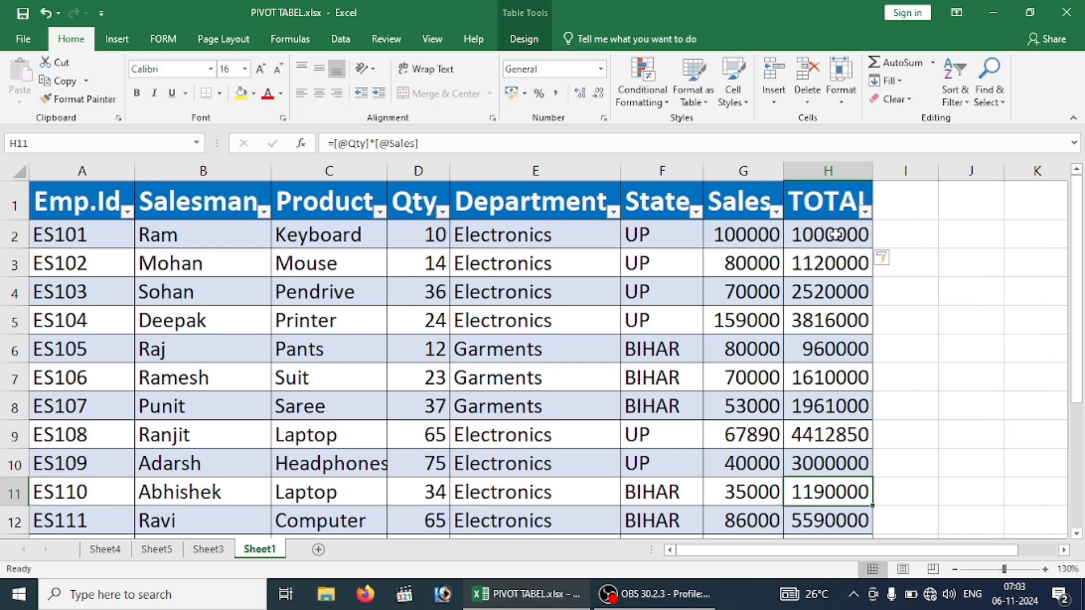
pyautogui.press('Up')
pyautogui.press('Up')
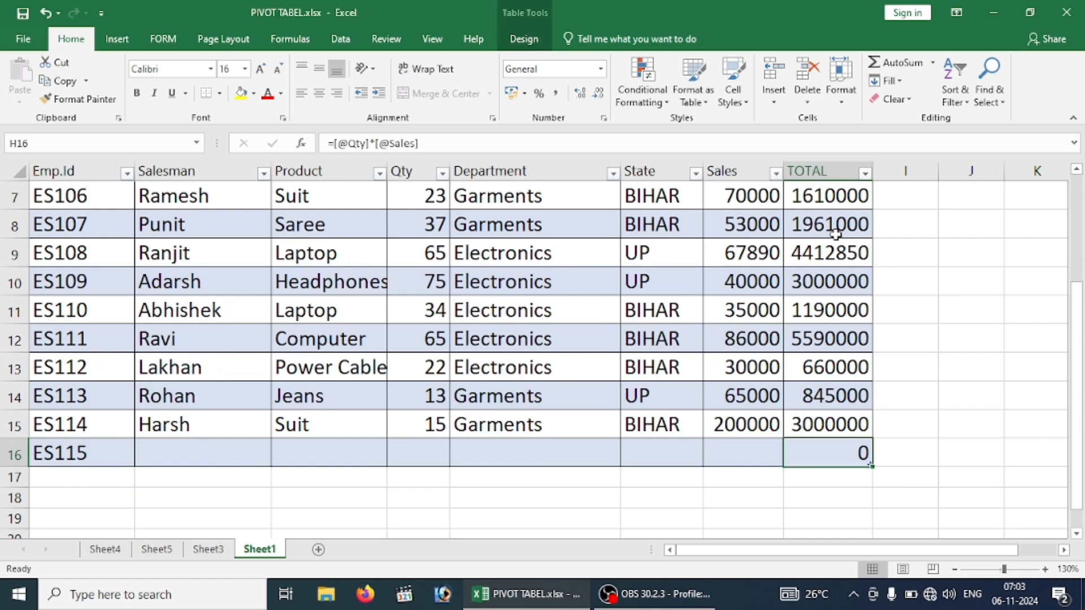
pyautogui.press('Up')
pyautogui.press('Up')
pyautogui.press('Up')
pyautogui.press('Up')
pyautogui.press('Up')
pyautogui.press('Up')
pyautogui.press('Up')
pyautogui.press('Up')
pyautogui.press('Up')
pyautogui.press('Up')
pyautogui.press('Up')
pyautogui.press('Up')
pyautogui.press('Up')
pyautogui.press('Up')
pyautogui.press('Up')
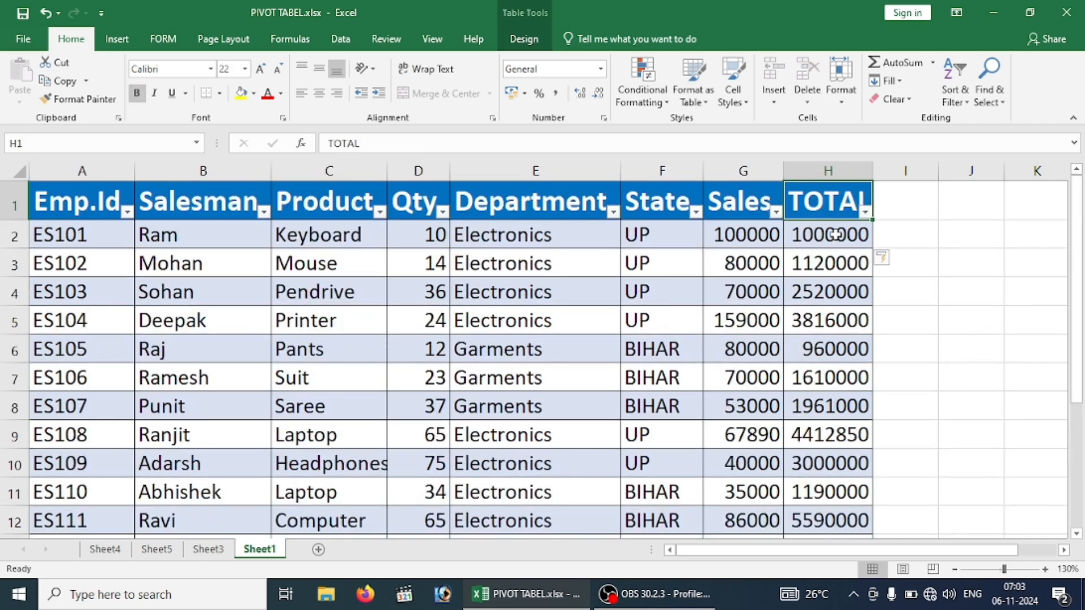
# Undo the TOTAL column, the new row 16 record and the table conversion
pyautogui.click(388, 294)
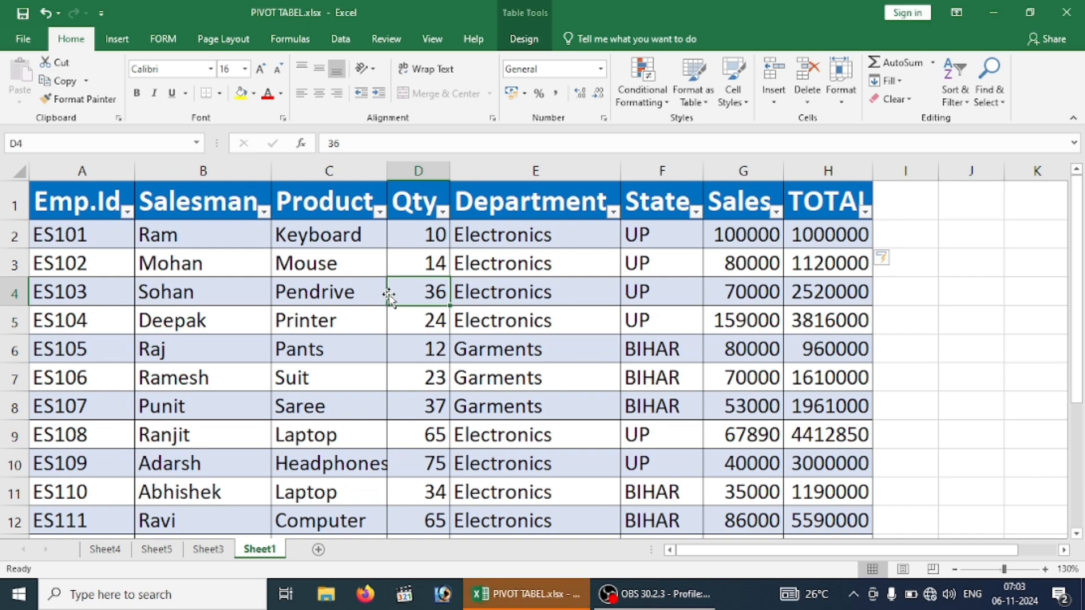
pyautogui.click(326, 287)
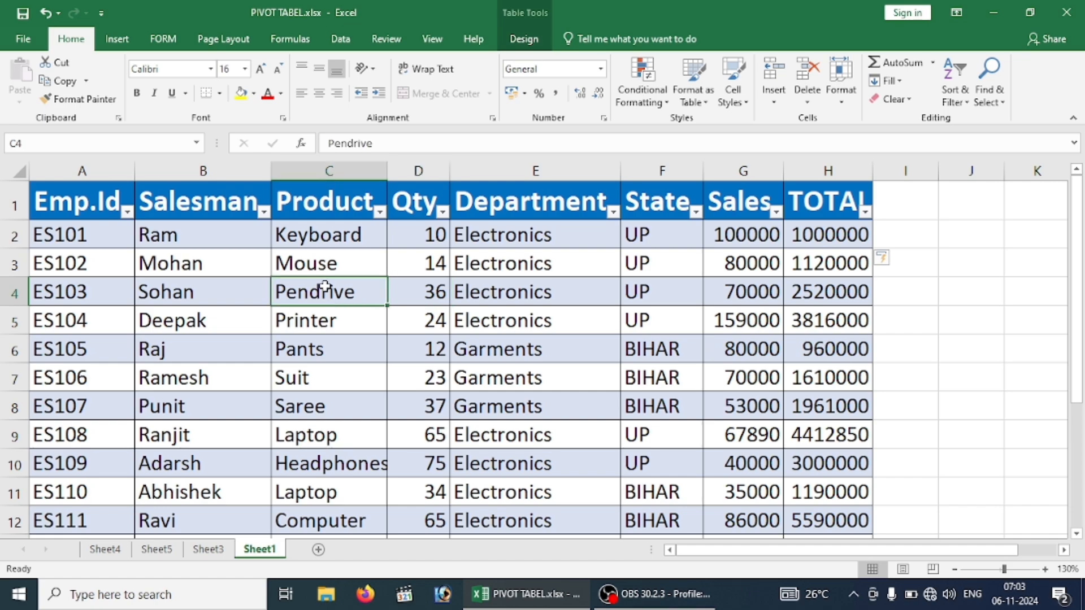
pyautogui.click(944, 261)
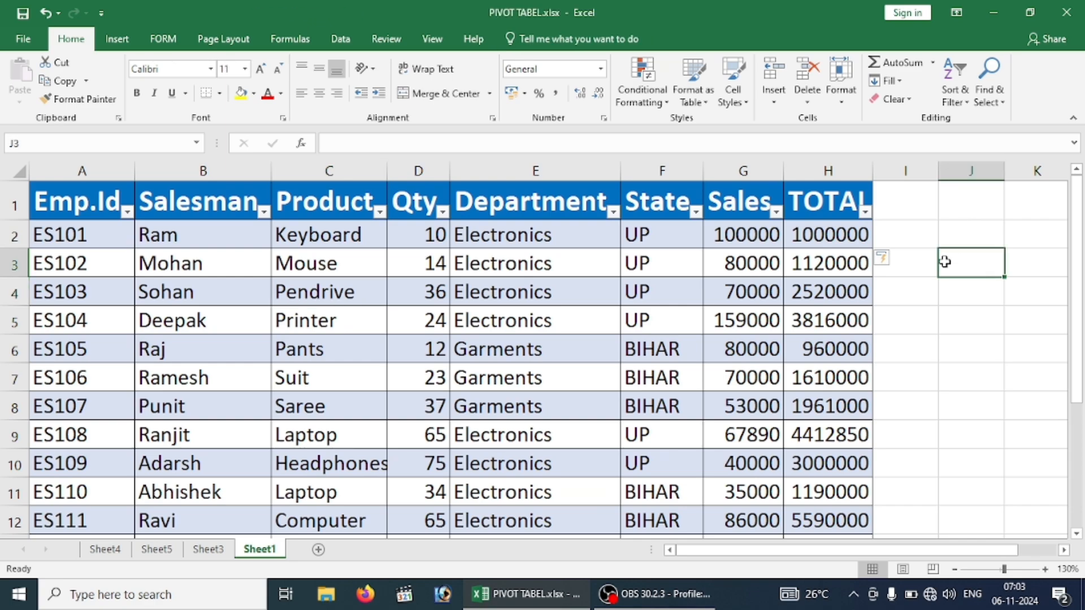
pyautogui.hotkey('ctrl', 'z')
pyautogui.hotkey('ctrl', 'z')
pyautogui.hotkey('ctrl', 'z')
pyautogui.hotkey('ctrl', 'z')
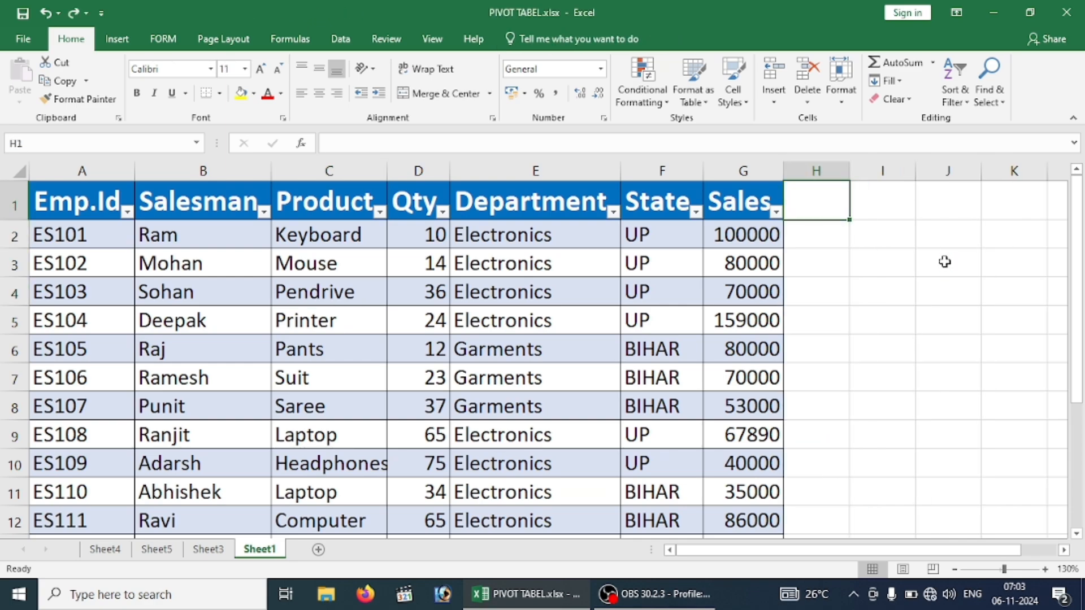
pyautogui.hotkey('ctrl', 'z')
pyautogui.hotkey('ctrl', 'z')
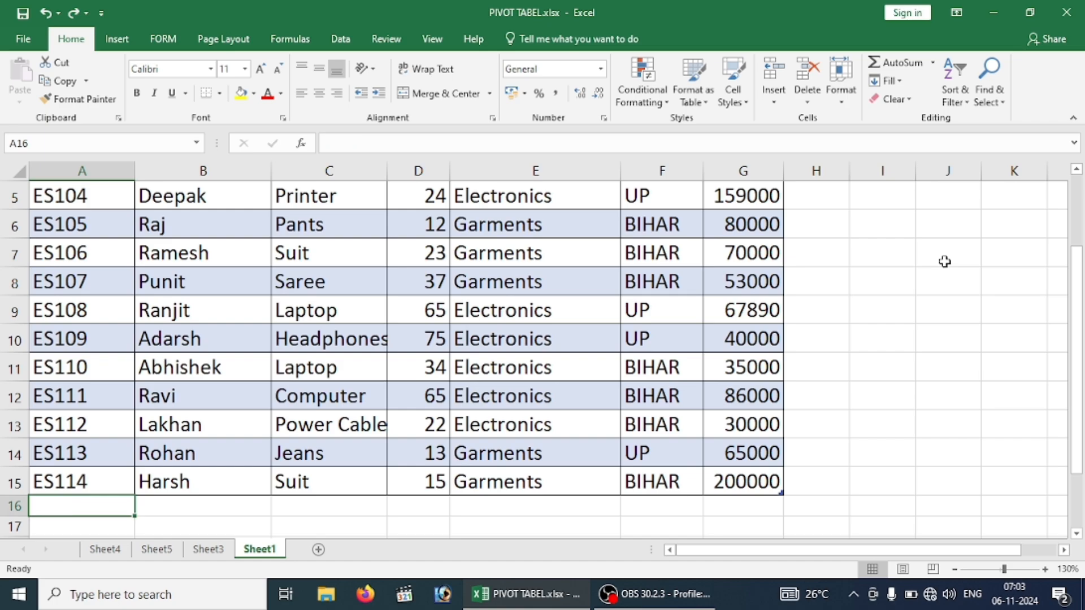
pyautogui.hotkey('ctrl', 'z')
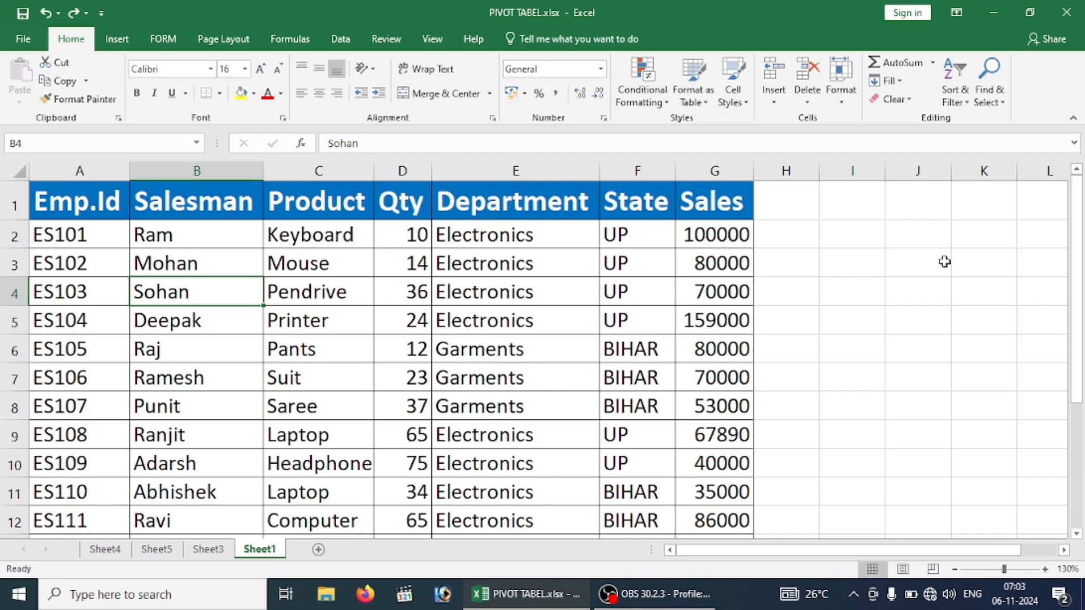
# Format the Sales values in G2:G15 as Accounting with the ₹ symbol and 0 decimal places
pyautogui.click(553, 375)
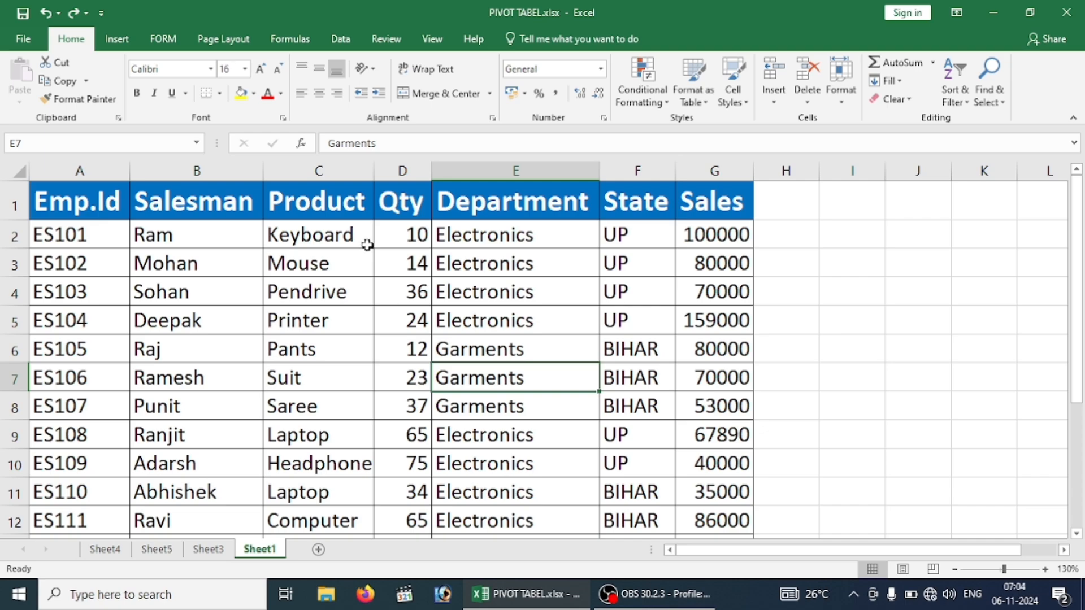
pyautogui.click(682, 242)
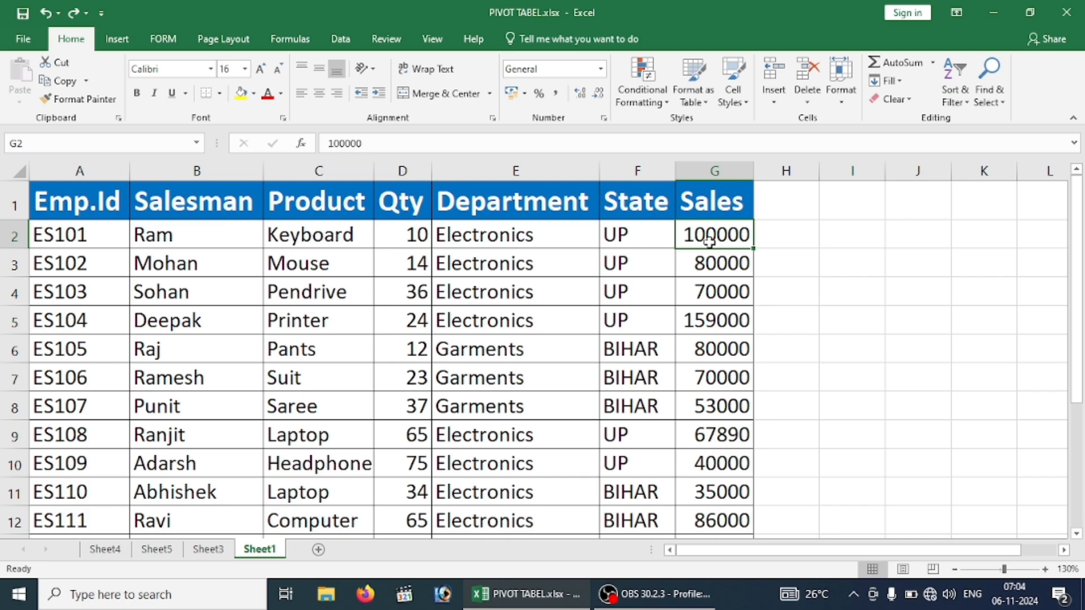
pyautogui.hotkey('ctrl', 'shift', 'Down')
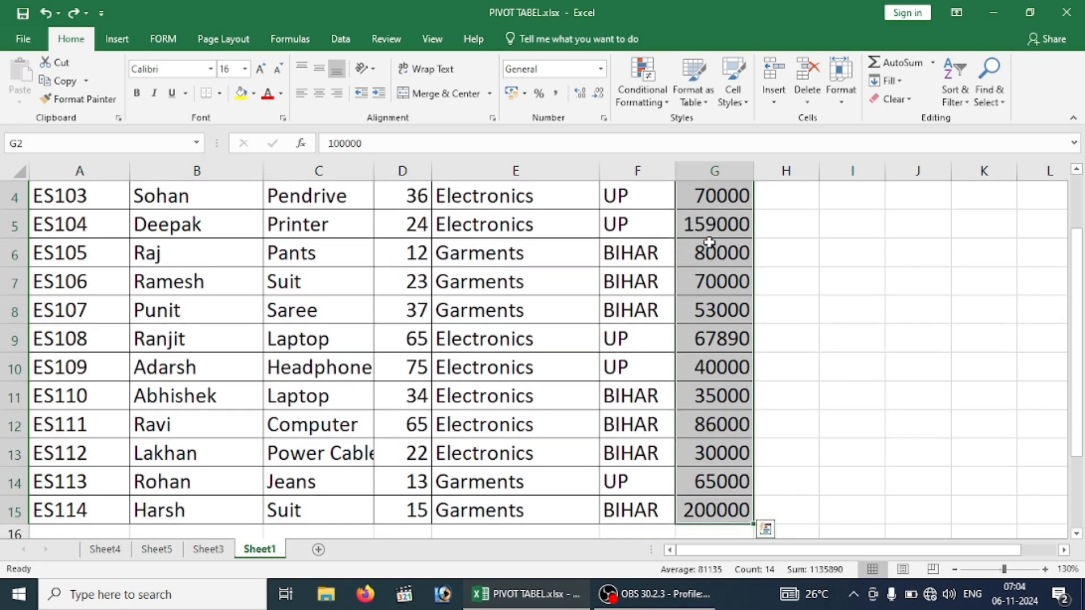
pyautogui.scroll(1, 710, 242)
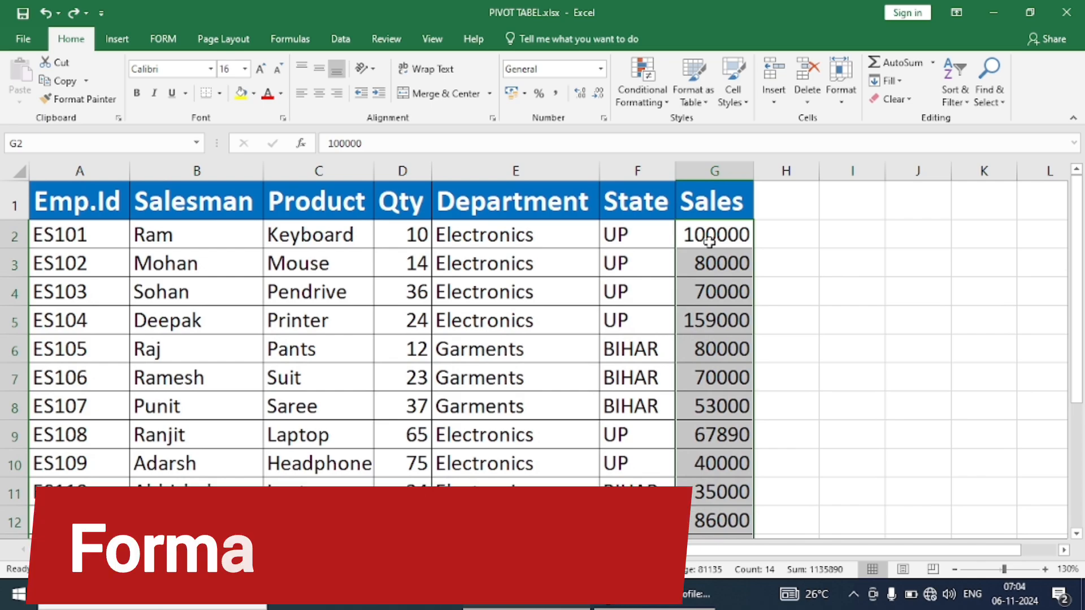
pyautogui.hotkey('ctrl', '1')
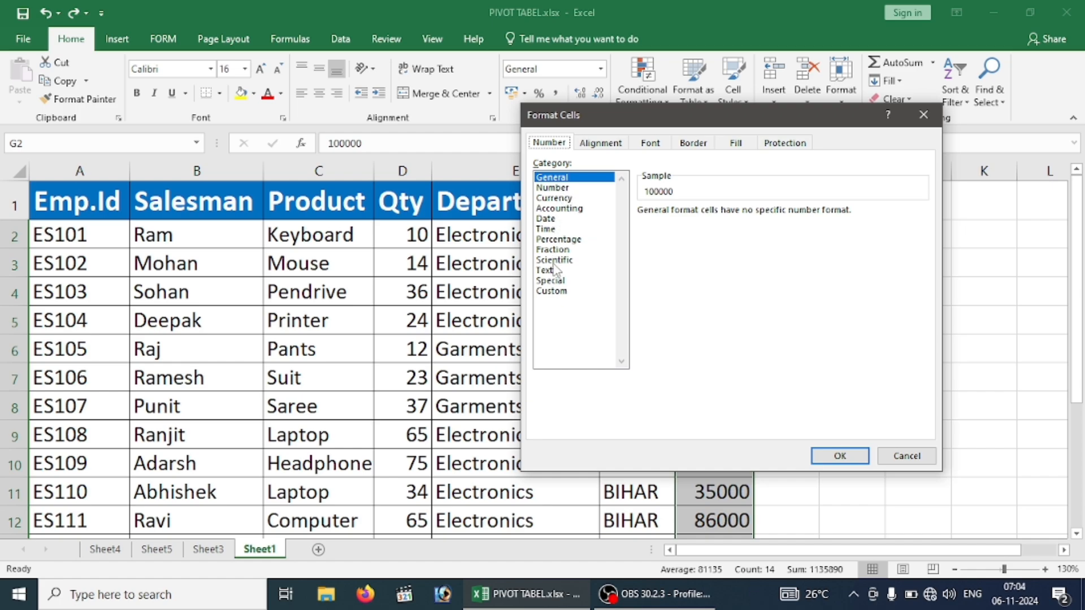
pyautogui.click(554, 188)
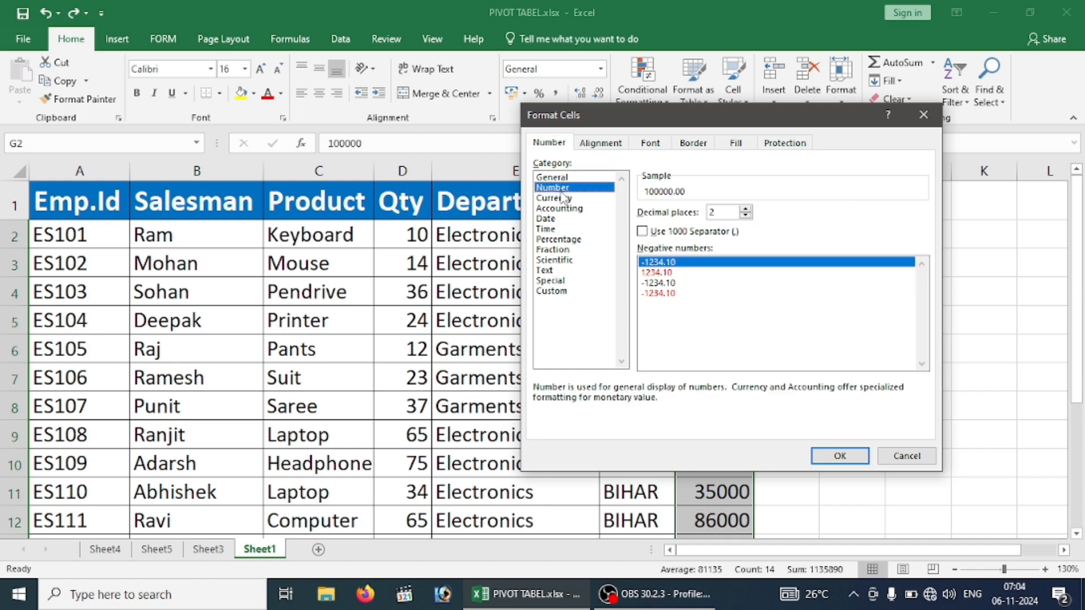
pyautogui.click(557, 198)
pyautogui.click(559, 208)
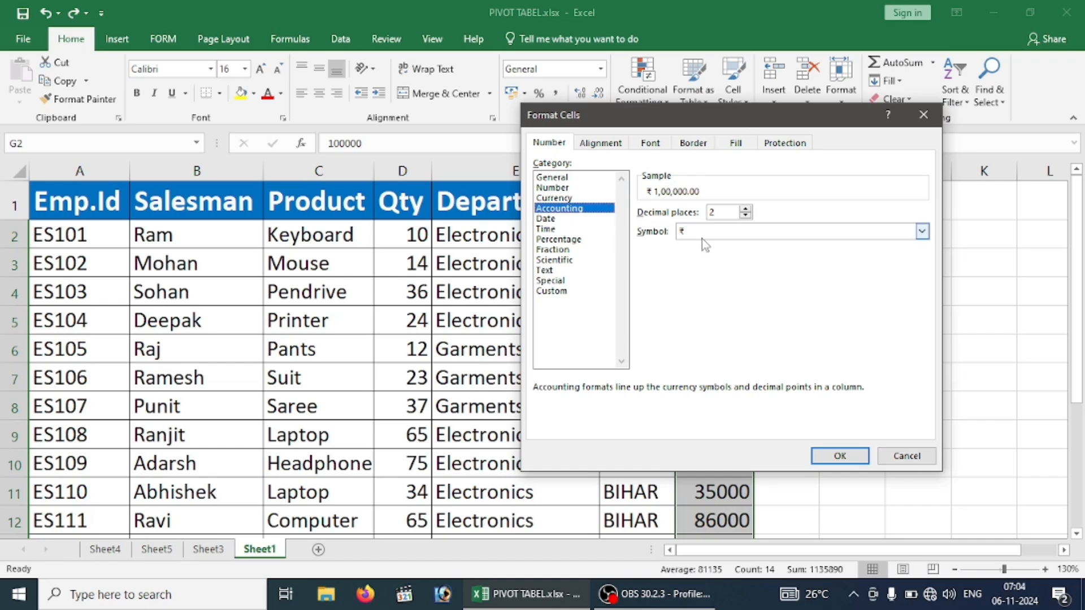
pyautogui.click(746, 215)
pyautogui.click(746, 215)
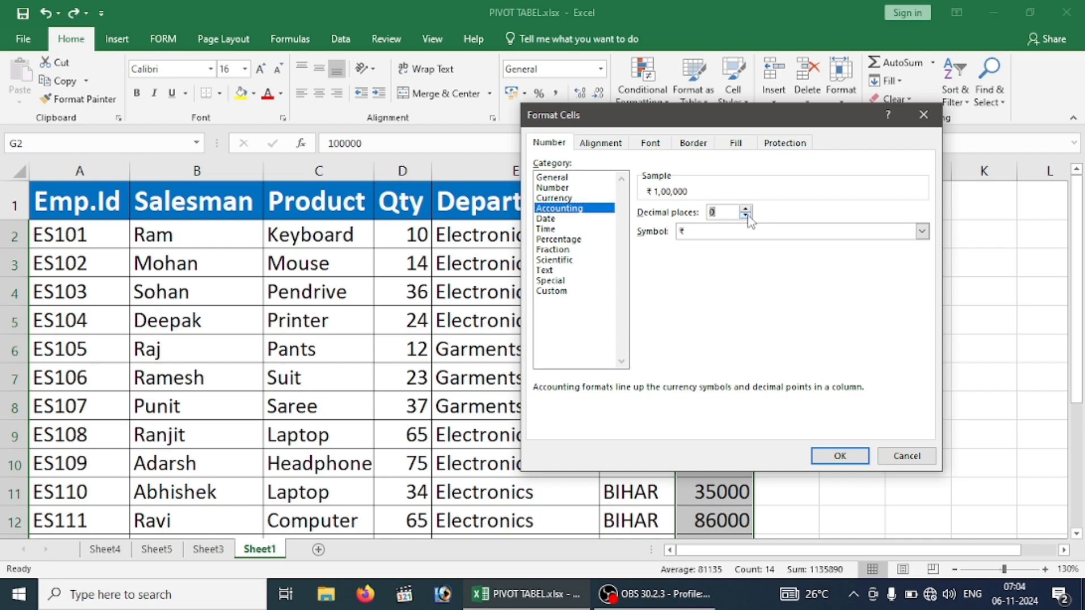
pyautogui.click(837, 455)
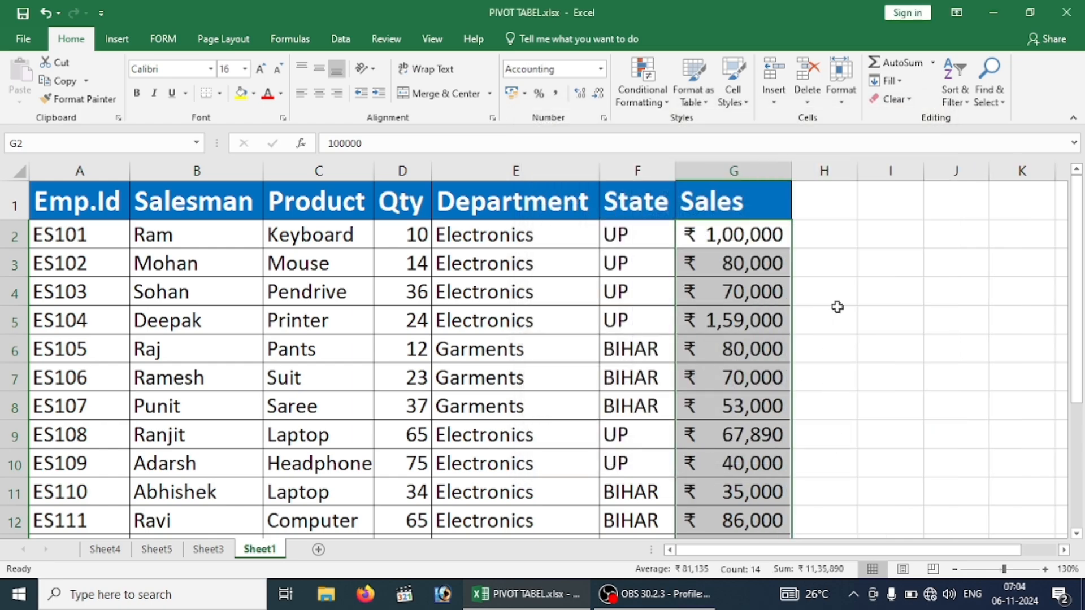
# Examine the formatted currency amounts down the Sales column and return to the upper rows
pyautogui.click(785, 327)
pyautogui.press('Down')
pyautogui.press('Down')
pyautogui.press('Down')
pyautogui.press('Down')
pyautogui.press('Down')
pyautogui.press('Down')
pyautogui.press('Down')
pyautogui.press('Down')
pyautogui.press('Down')
pyautogui.press('Down')
pyautogui.press('Down')
pyautogui.press('Down')
pyautogui.press('Down')
pyautogui.press('Down')
pyautogui.press('Down')
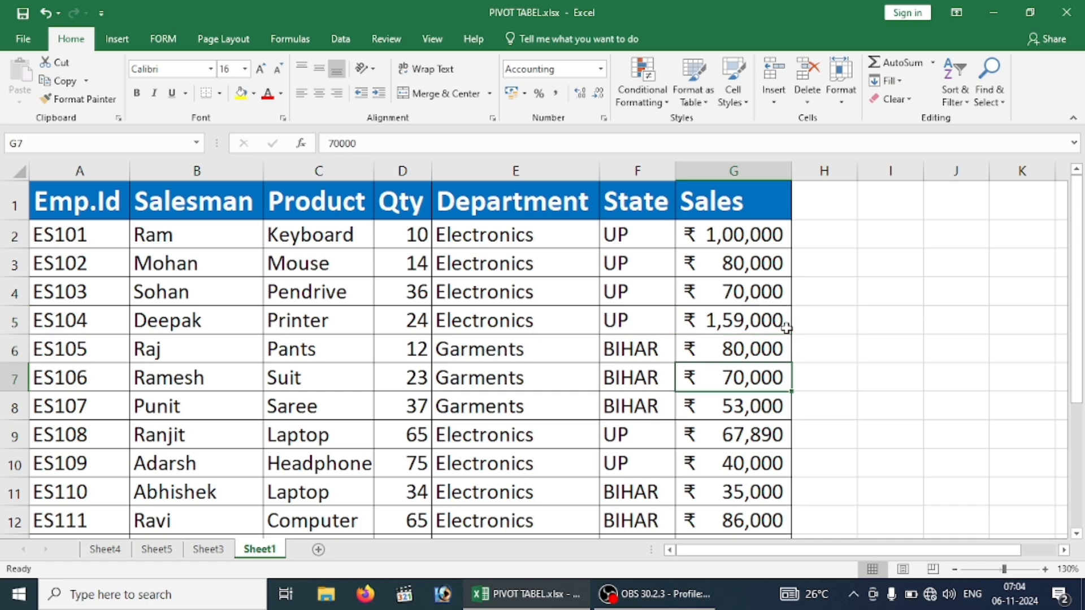
pyautogui.press('Up')
pyautogui.press('Up')
pyautogui.press('Up')
pyautogui.press('Up')
pyautogui.press('Up')
pyautogui.press('Up')
pyautogui.press('Up')
pyautogui.press('Up')
pyautogui.press('Up')
pyautogui.press('Up')
pyautogui.press('Up')
pyautogui.press('Up')
pyautogui.press('Up')
pyautogui.press('Up')
pyautogui.press('Up')
pyautogui.press('Up')
pyautogui.press('Up')
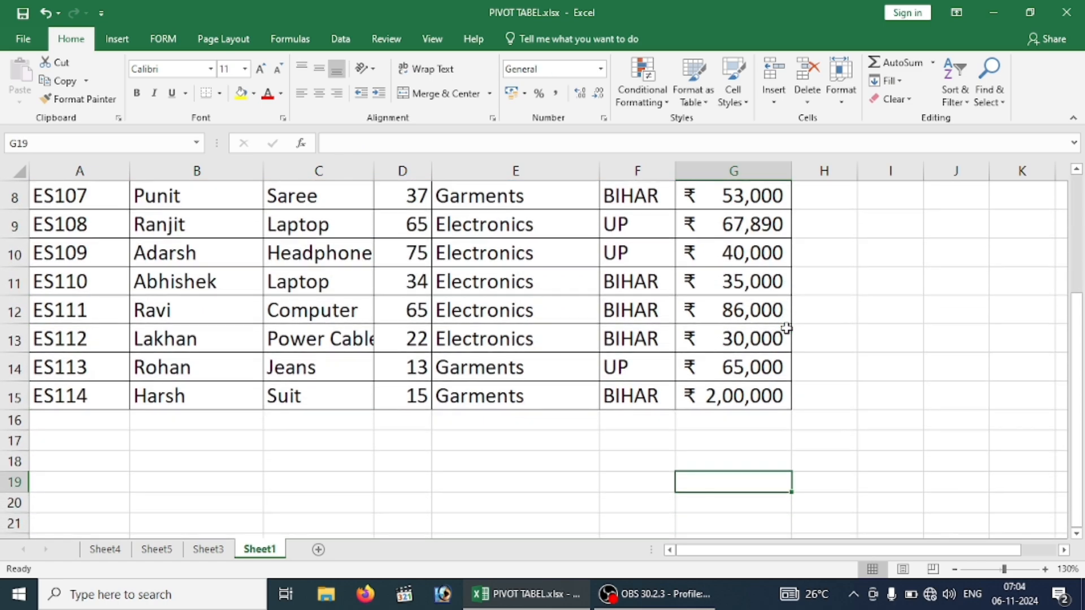
pyautogui.press('Down')
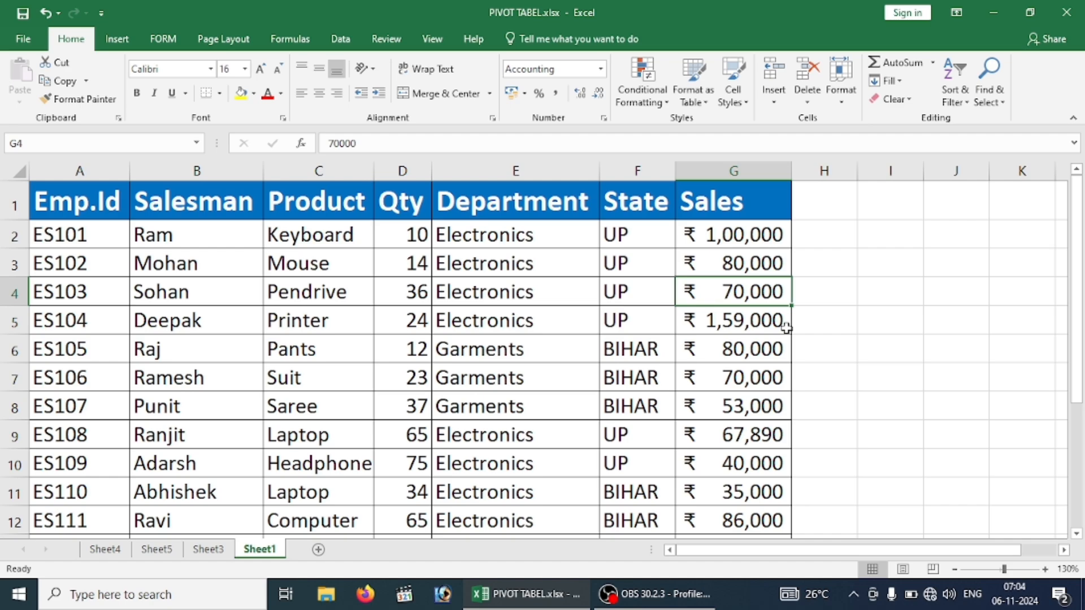
# Return to cell A1 and select the entire sales data region starting from cell B7
pyautogui.press('Up')
pyautogui.press('Up')
pyautogui.press('Up')
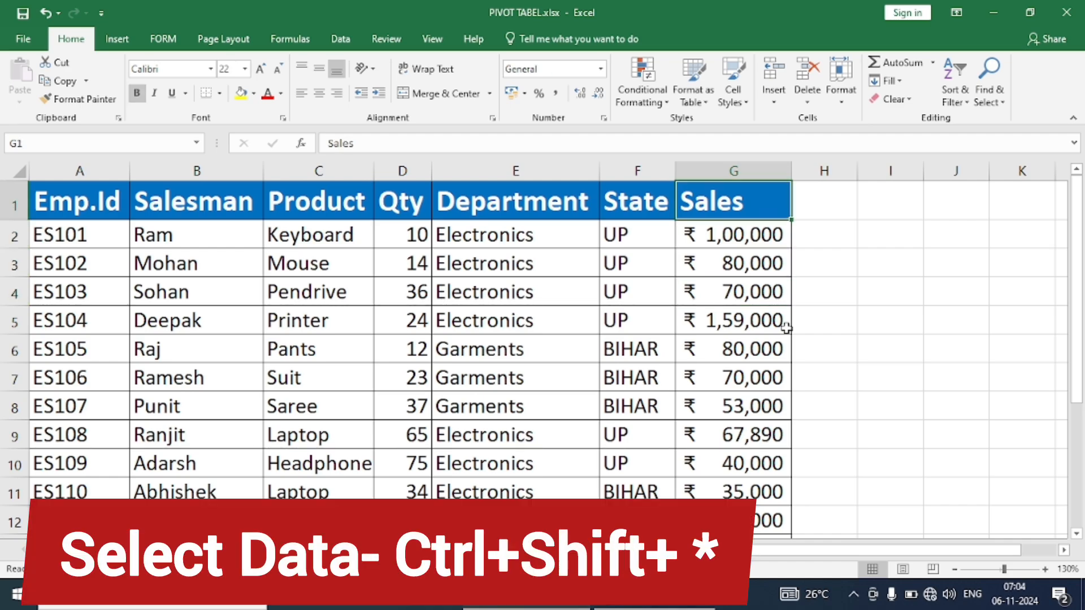
pyautogui.hotkey('ctrl', 'Home')
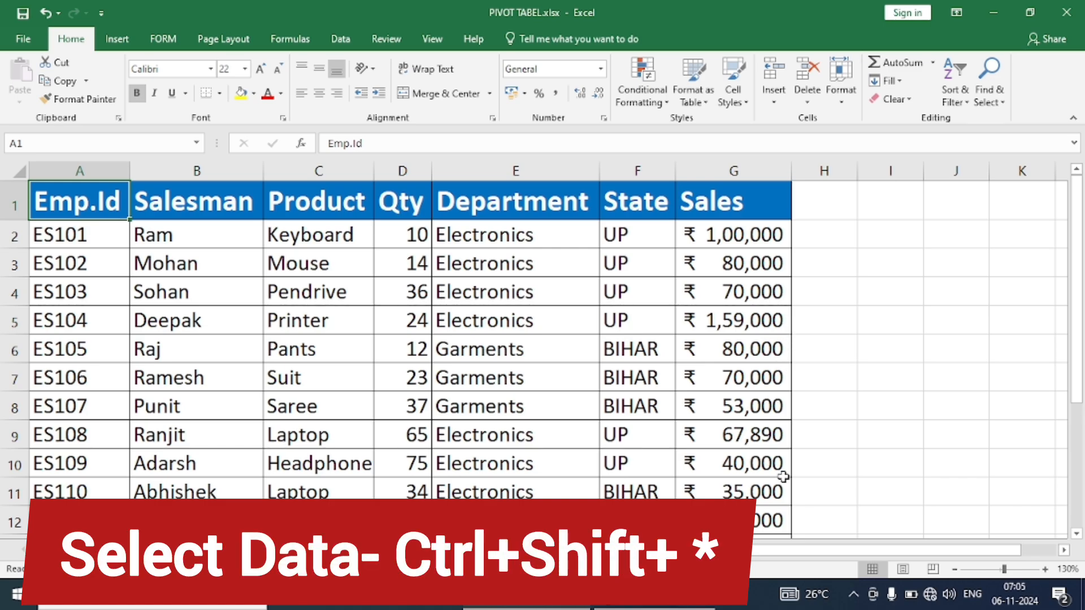
pyautogui.click(245, 390)
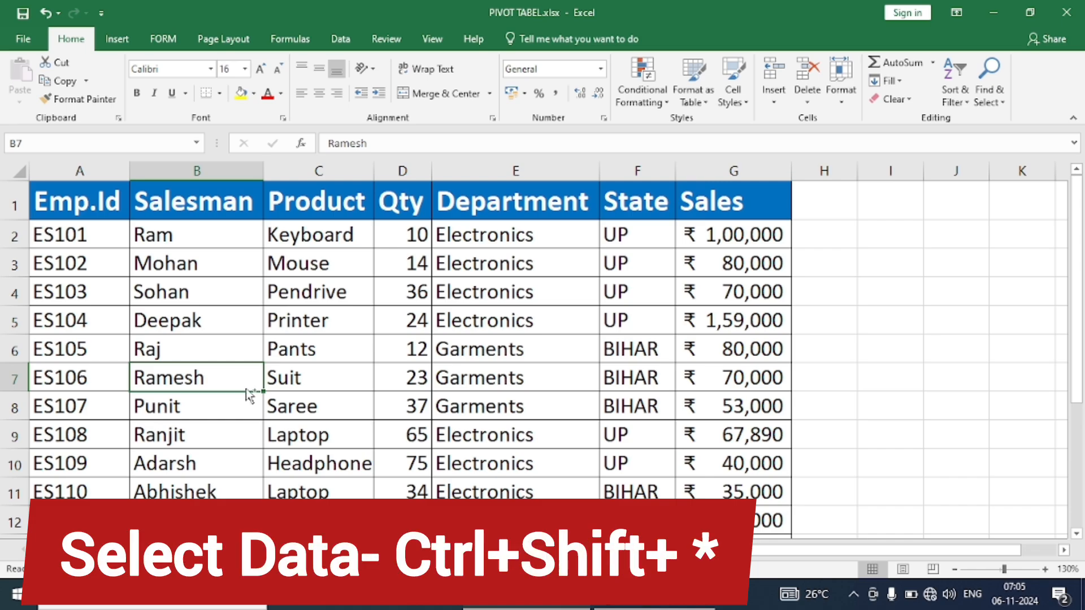
pyautogui.hotkey('ctrl', 'shift', '8')
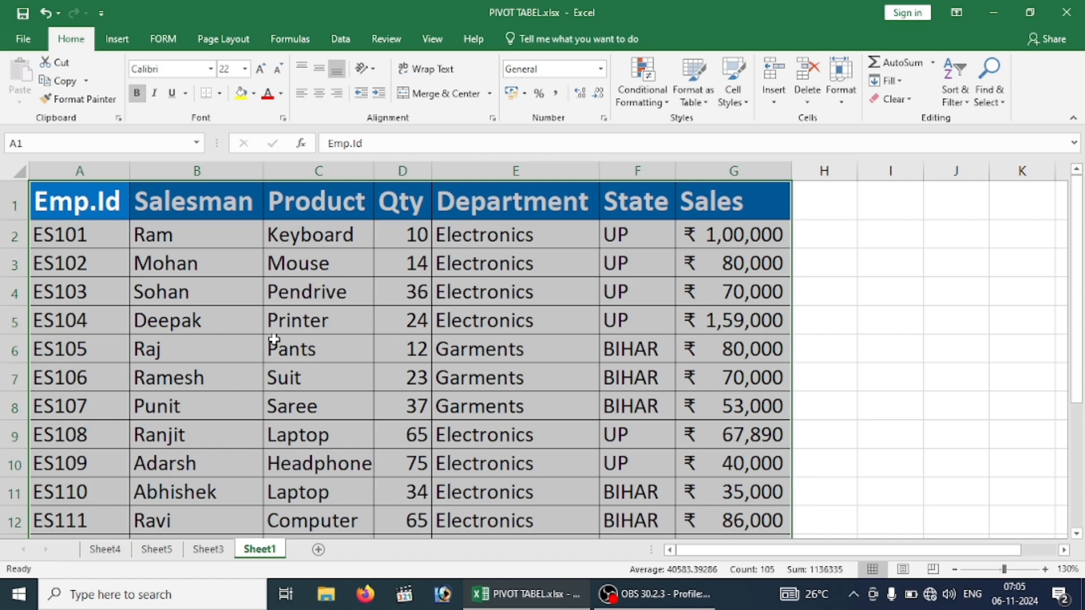
# Select the whole data range around cell B4, clear the selection, and select the range again
pyautogui.click(245, 300)
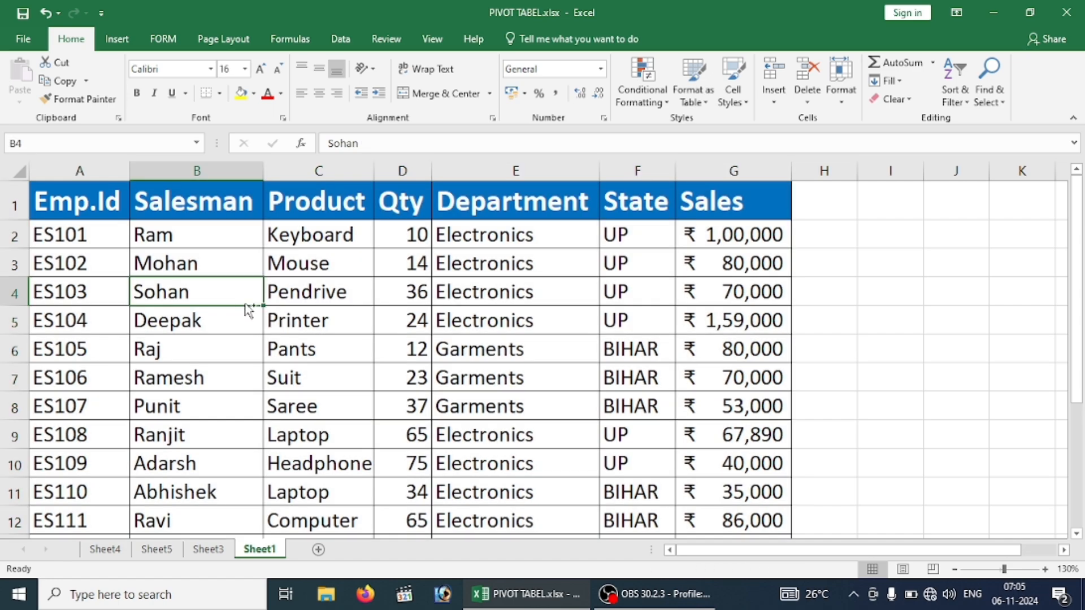
pyautogui.hotkey('ctrl', 'shift', 'space')
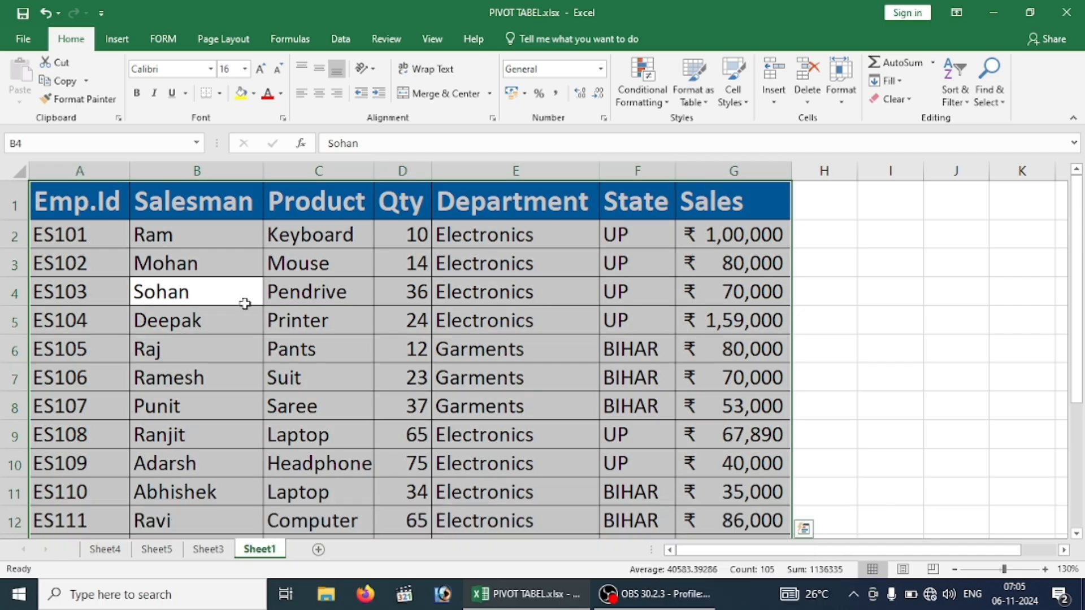
pyautogui.click(244, 304)
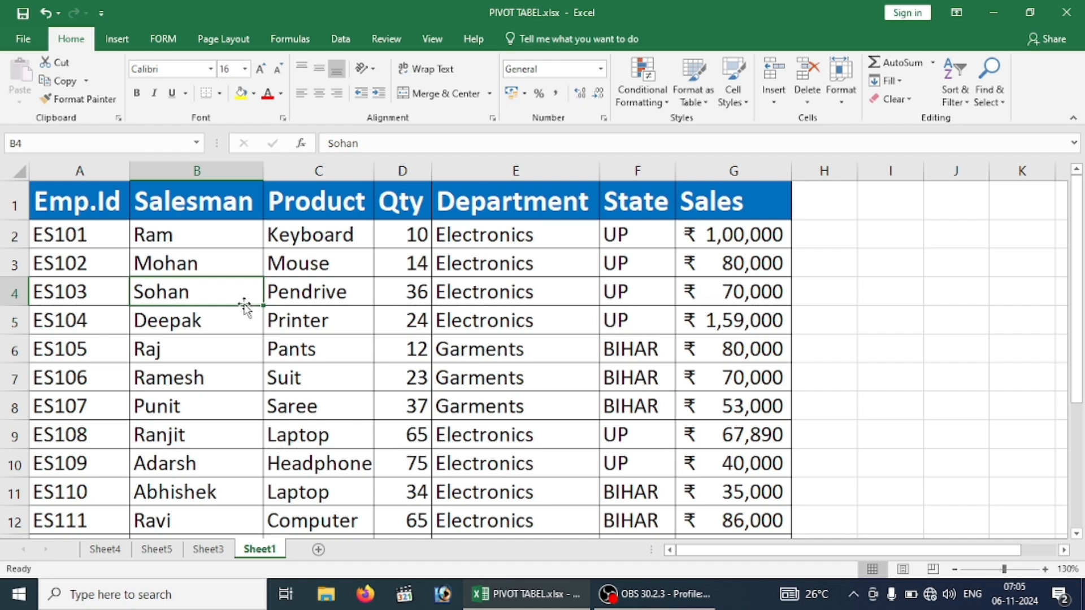
pyautogui.hotkey('ctrl', 'a')
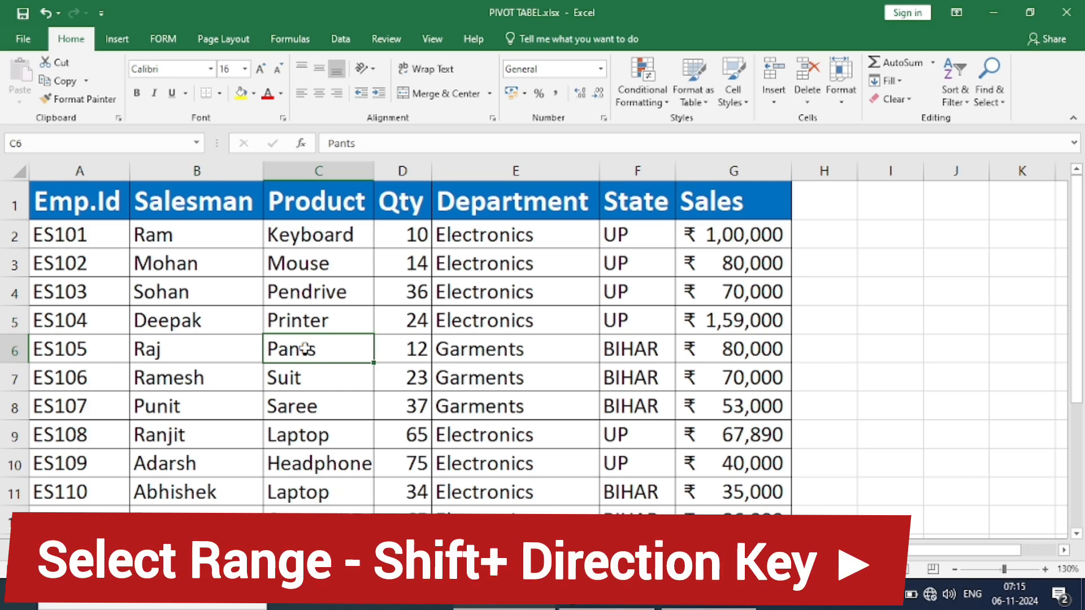
# Extend the selection from C6 back to A6, and reverse it to cover C6:F6
pyautogui.hotkey('shift', 'Left')
pyautogui.hotkey('shift', 'Left')
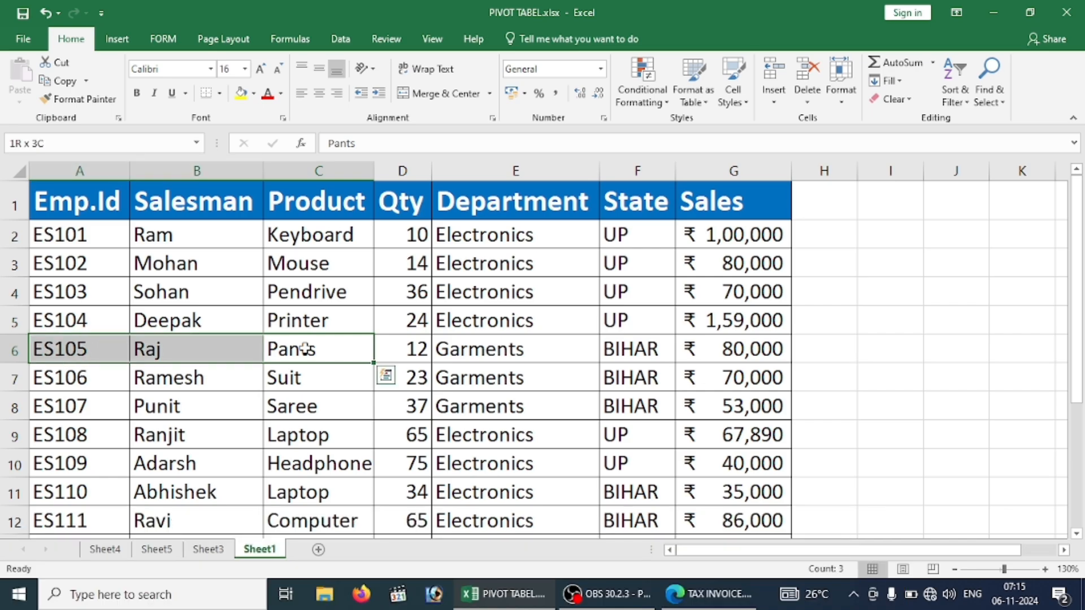
pyautogui.hotkey('shift', 'Right')
pyautogui.hotkey('shift', 'Right')
pyautogui.hotkey('shift', 'Right')
pyautogui.hotkey('shift', 'Right')
pyautogui.hotkey('shift', 'Right')
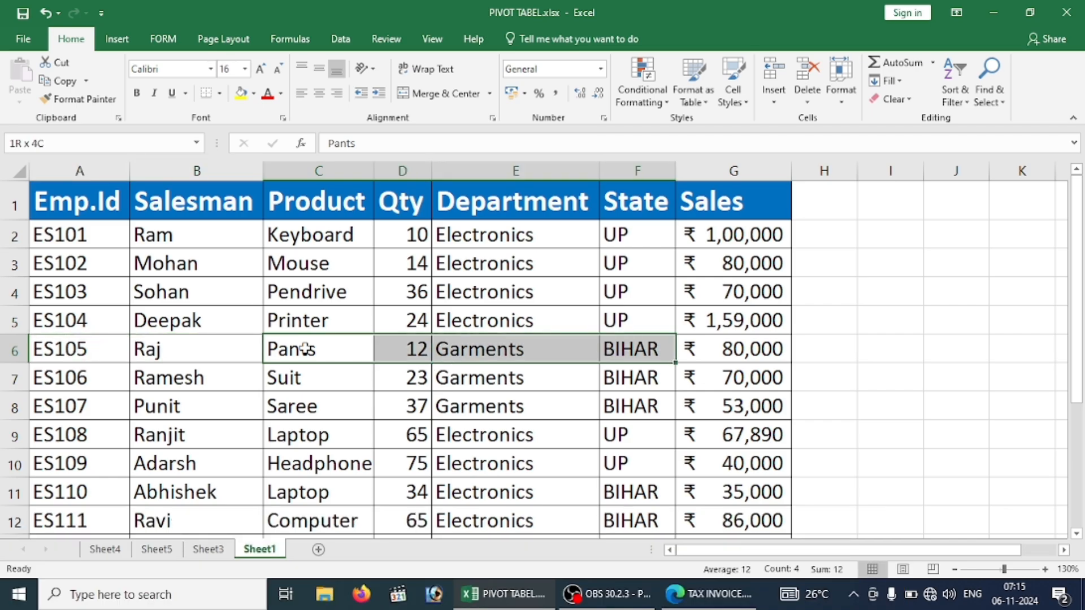
# Extend the C6:F6 selection up to row 3, and reverse it downward to cover C6:F8
pyautogui.hotkey('shift', 'Up')
pyautogui.hotkey('shift', 'Up')
pyautogui.hotkey('shift', 'Up')
pyautogui.hotkey('shift', 'Up')
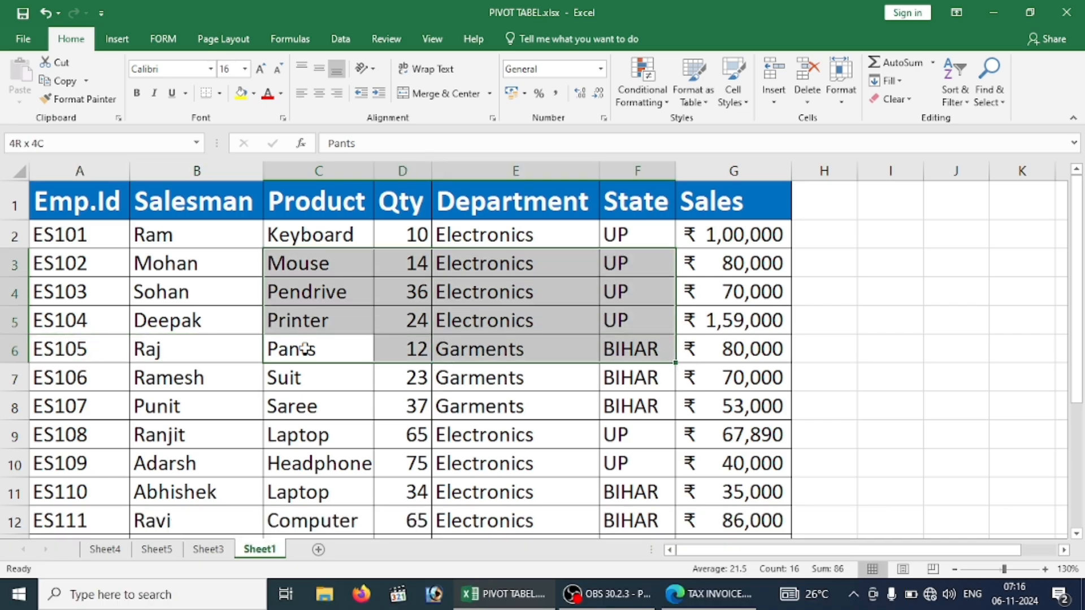
pyautogui.hotkey('shift', 'Down')
pyautogui.hotkey('shift', 'Down')
pyautogui.hotkey('shift', 'Down')
pyautogui.hotkey('shift', 'Down')
pyautogui.hotkey('shift', 'Down')
pyautogui.hotkey('shift', 'Down')
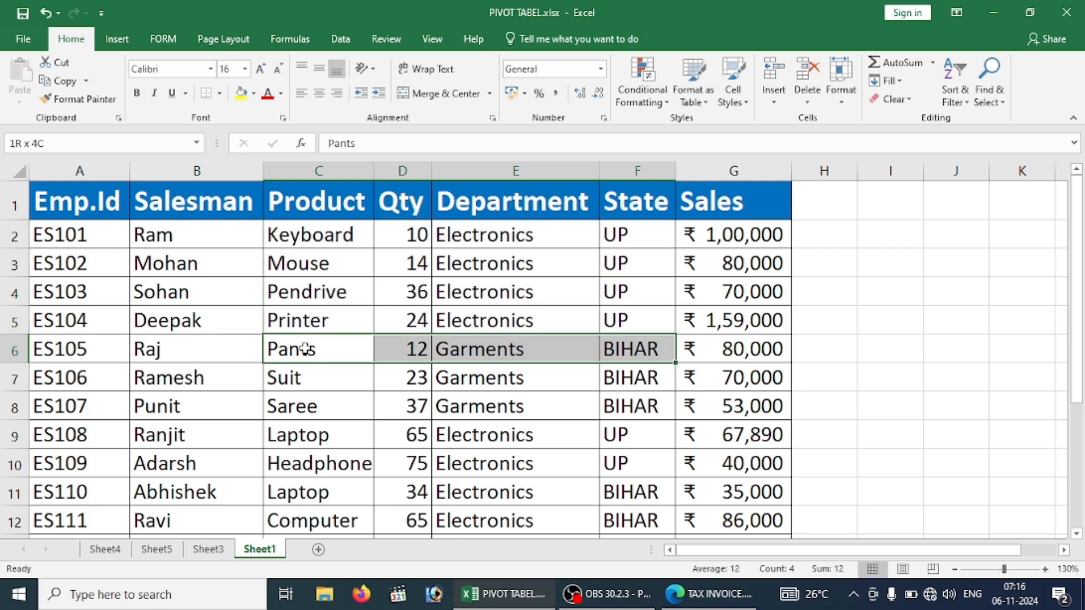
pyautogui.hotkey('shift', 'Right')
pyautogui.hotkey('shift', 'Left')
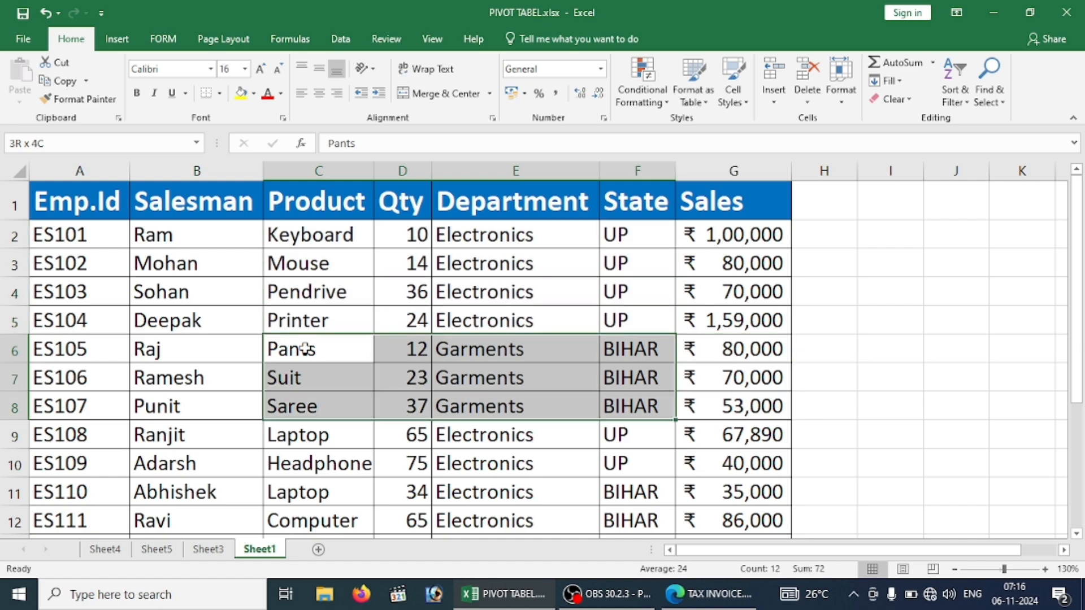
# Shift the selection's column extent so that it covers A6:C8
pyautogui.hotkey('shift', 'Left')
pyautogui.hotkey('shift', 'Left')
pyautogui.hotkey('shift', 'Left')
pyautogui.hotkey('shift', 'Left')
pyautogui.hotkey('shift', 'Left')
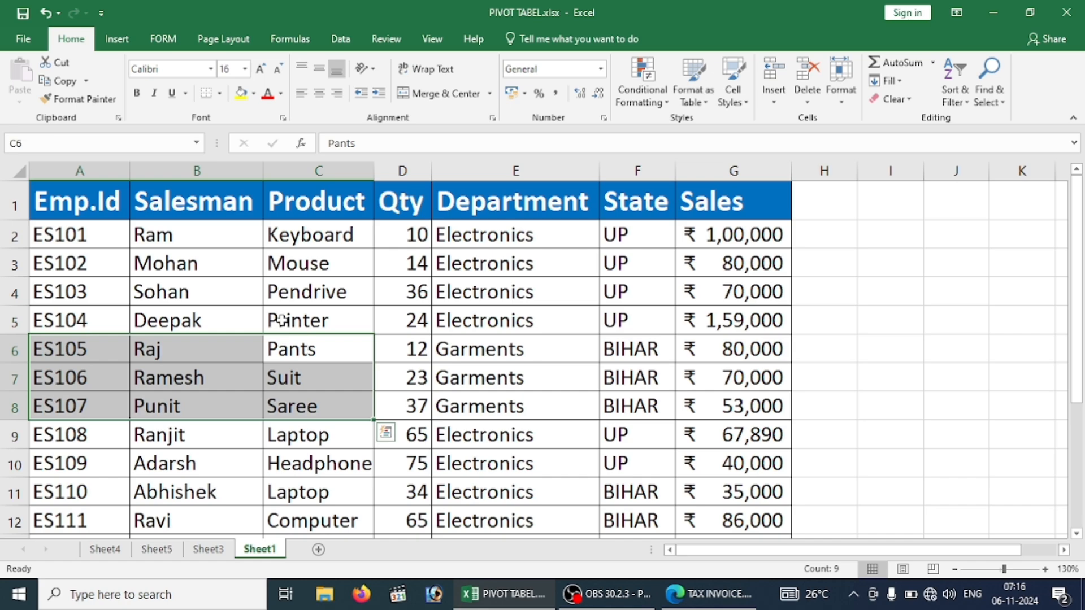
# Select the entire row 4 starting from cell B4
pyautogui.click(219, 259)
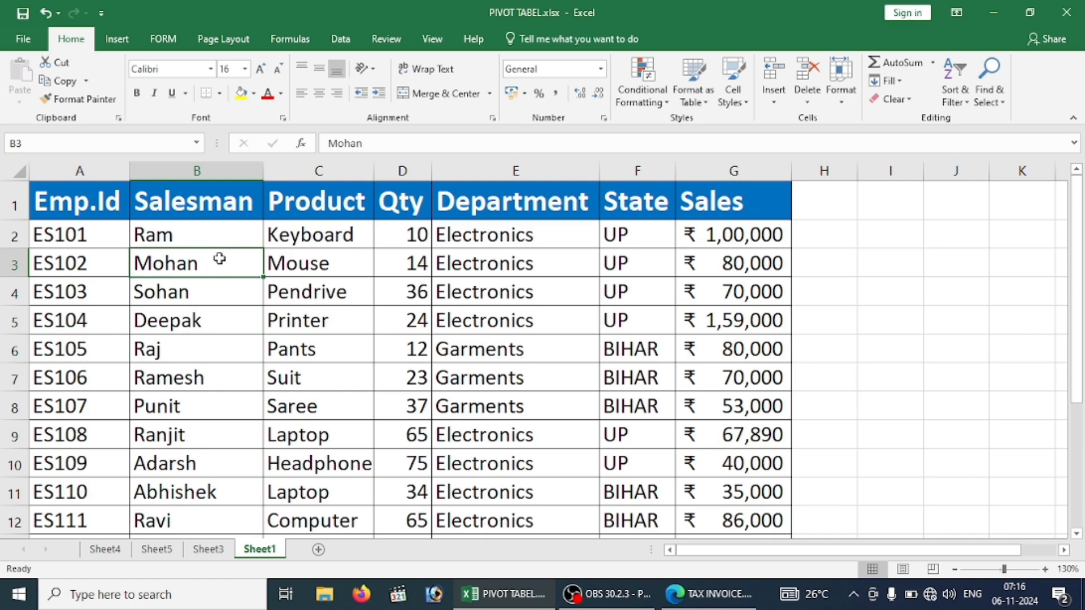
pyautogui.click(209, 354)
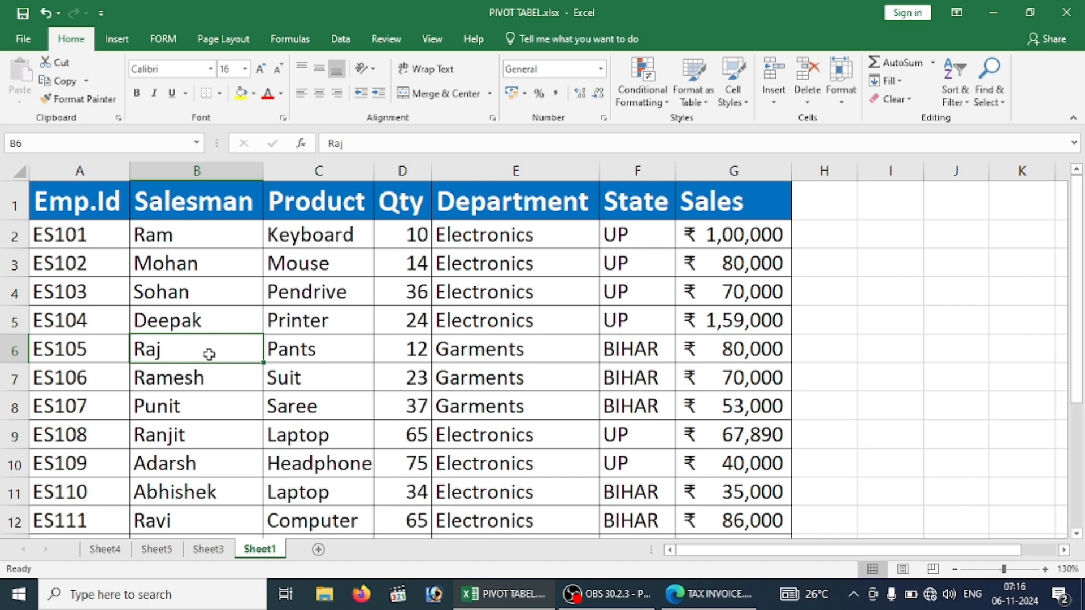
pyautogui.click(238, 292)
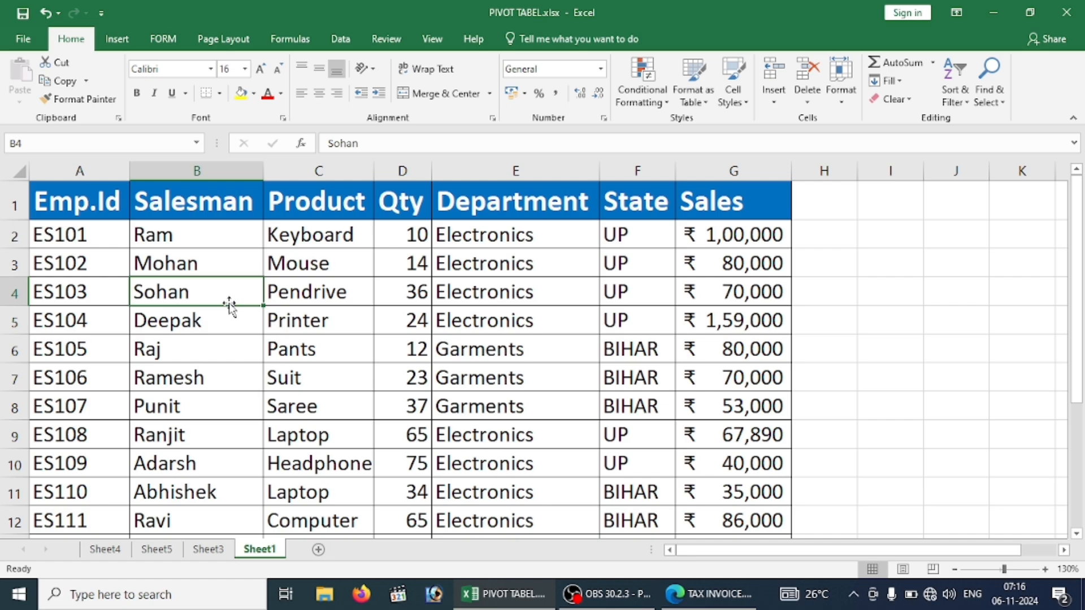
pyautogui.hotkey('shift', 'space')
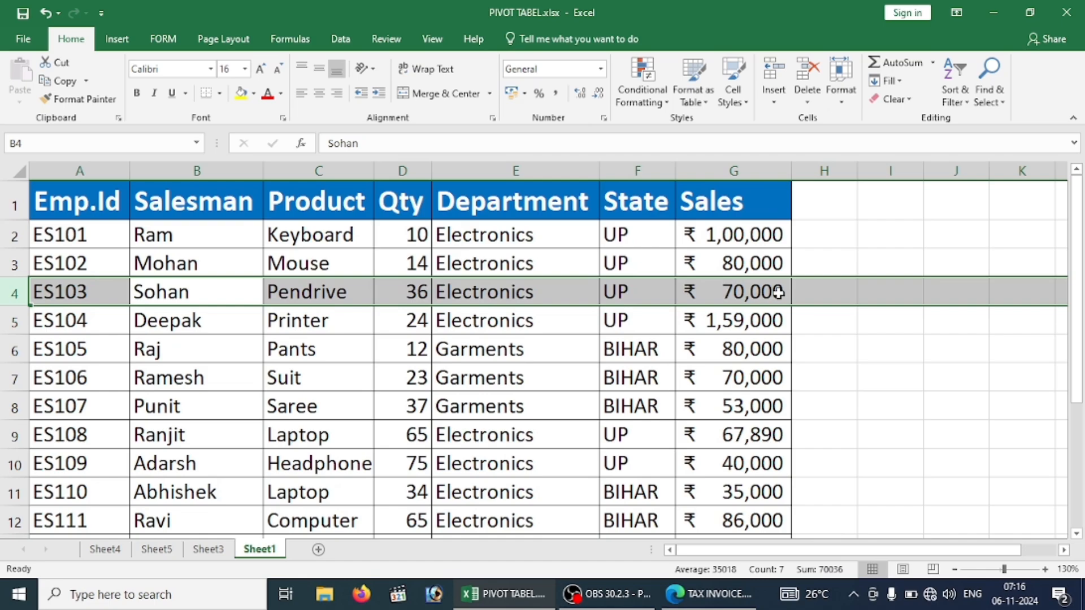
# Select the entire Salesman column starting from cell B4, and return to the single cell
pyautogui.click(182, 301)
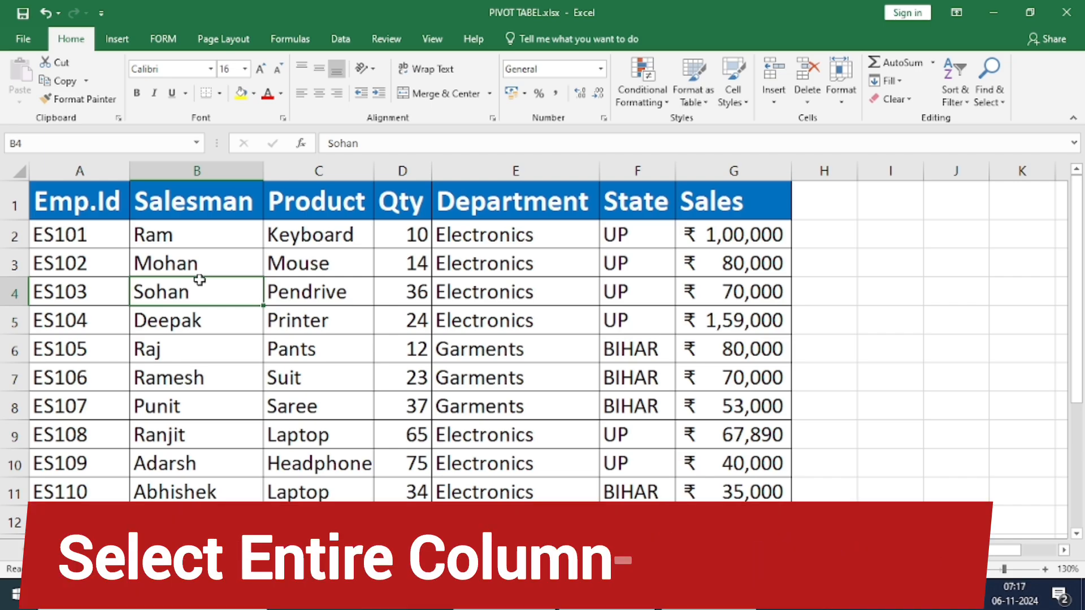
pyautogui.hotkey('ctrl', 'space')
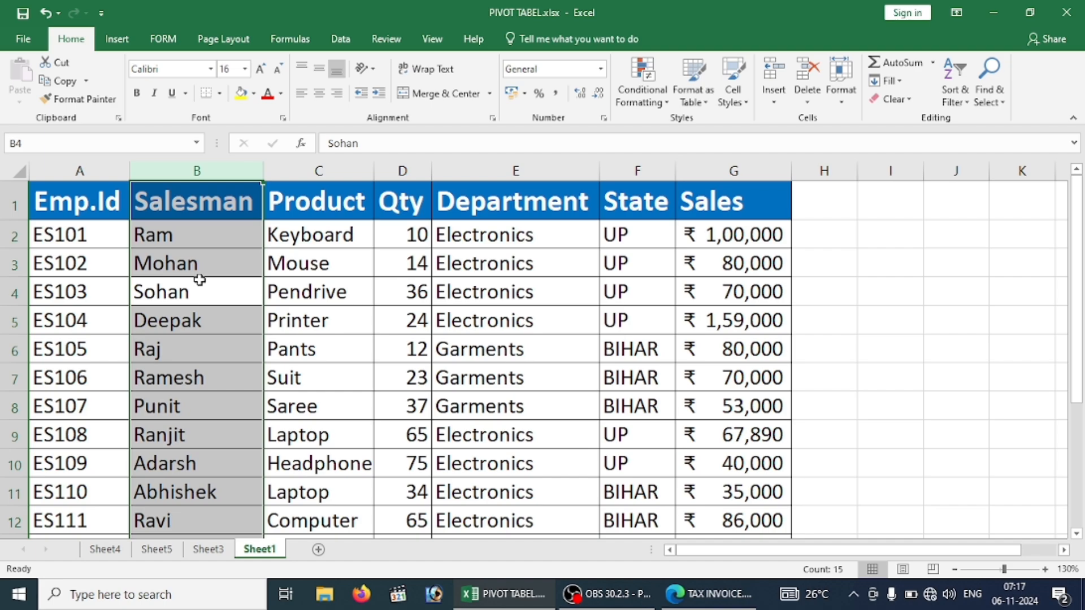
pyautogui.click(199, 279)
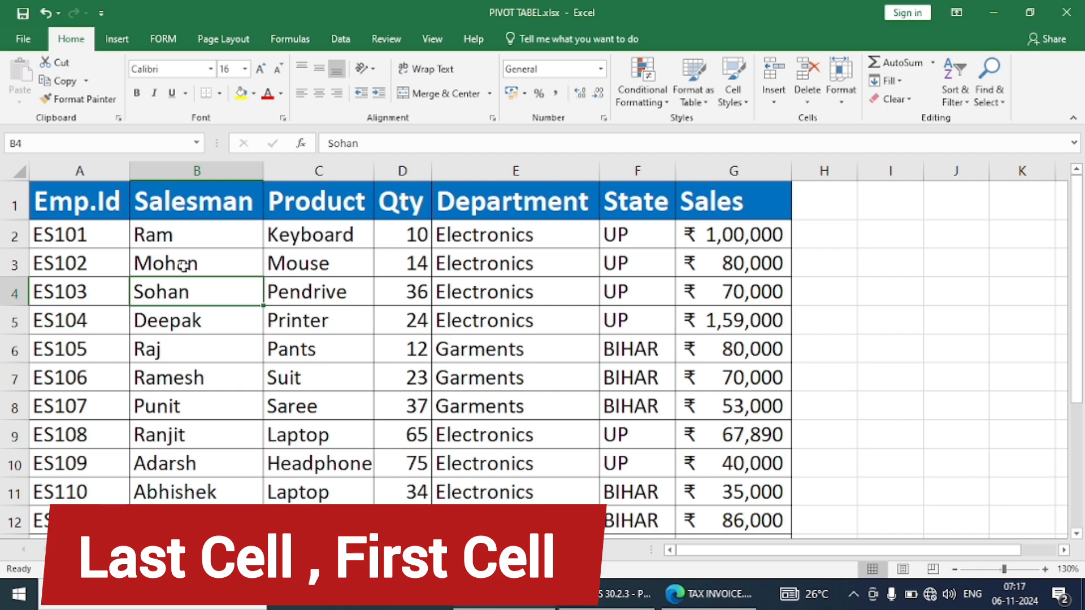
# Jump from C4 to the last and first cells of row 4, and to the bottom and top of the Emp.Id column
pyautogui.click(294, 292)
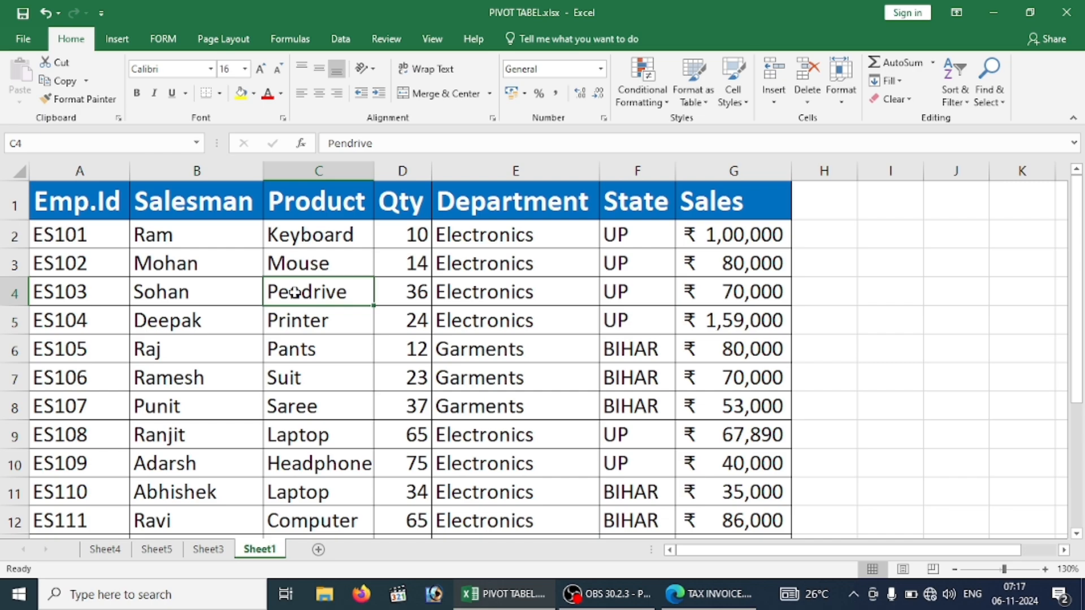
pyautogui.hotkey('ctrl', 'Right')
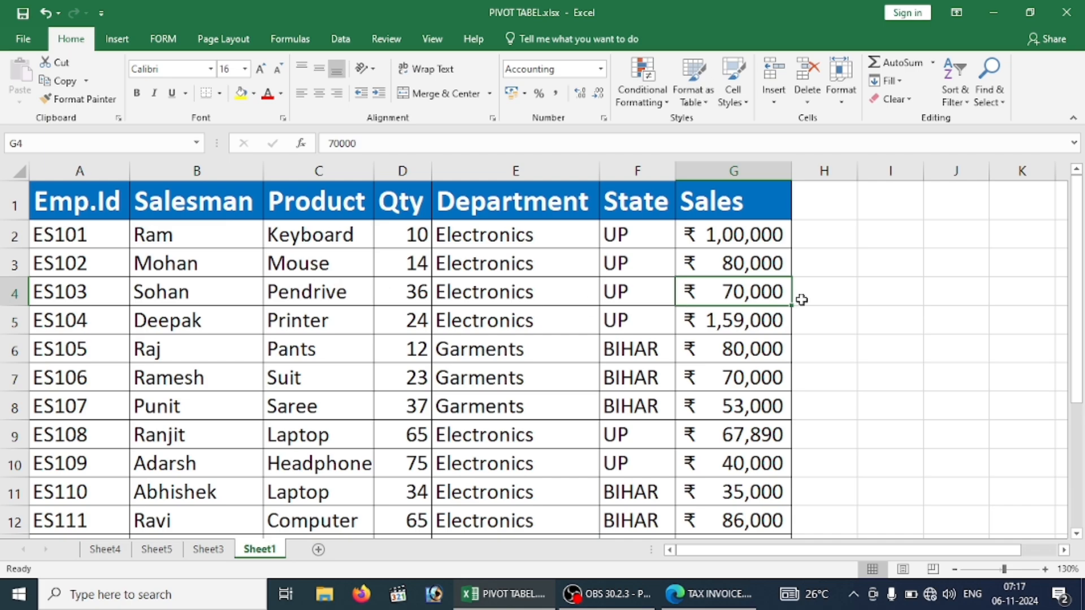
pyautogui.press('Home')
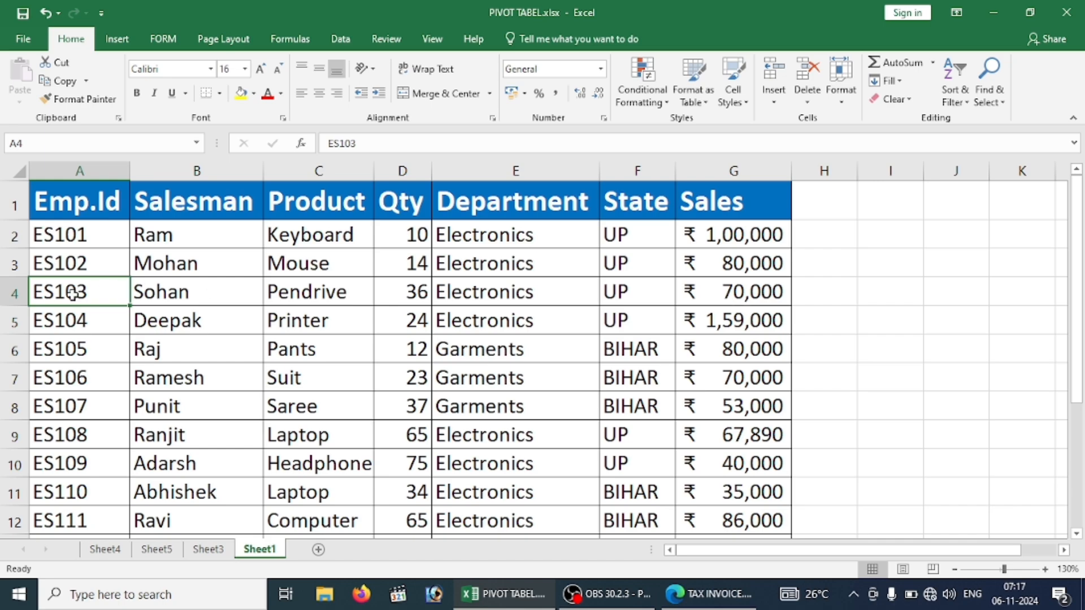
pyautogui.hotkey('ctrl', 'Down')
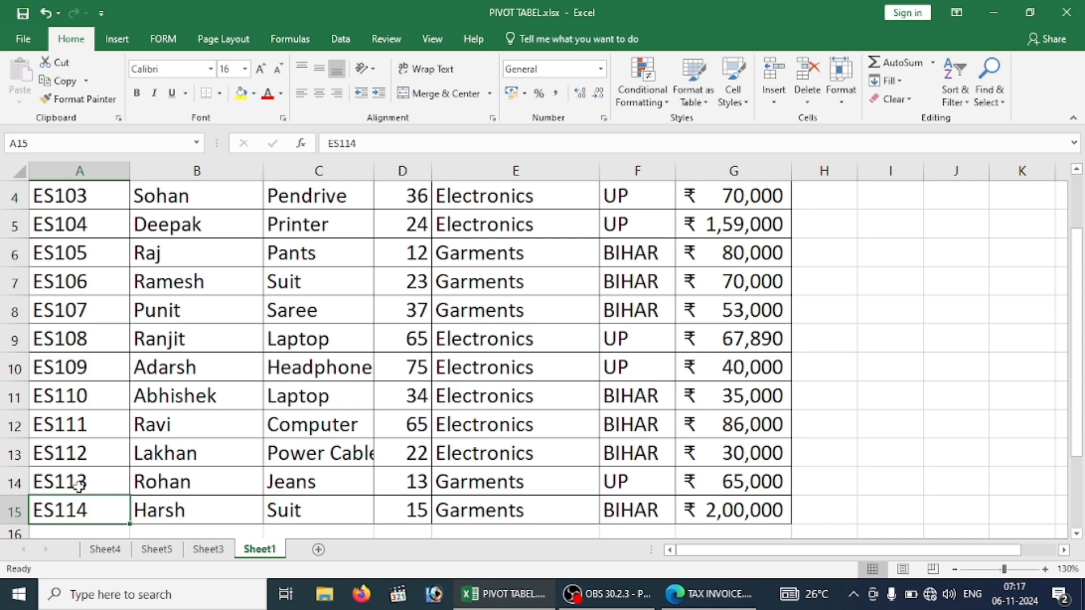
pyautogui.hotkey('ctrl', 'Up')
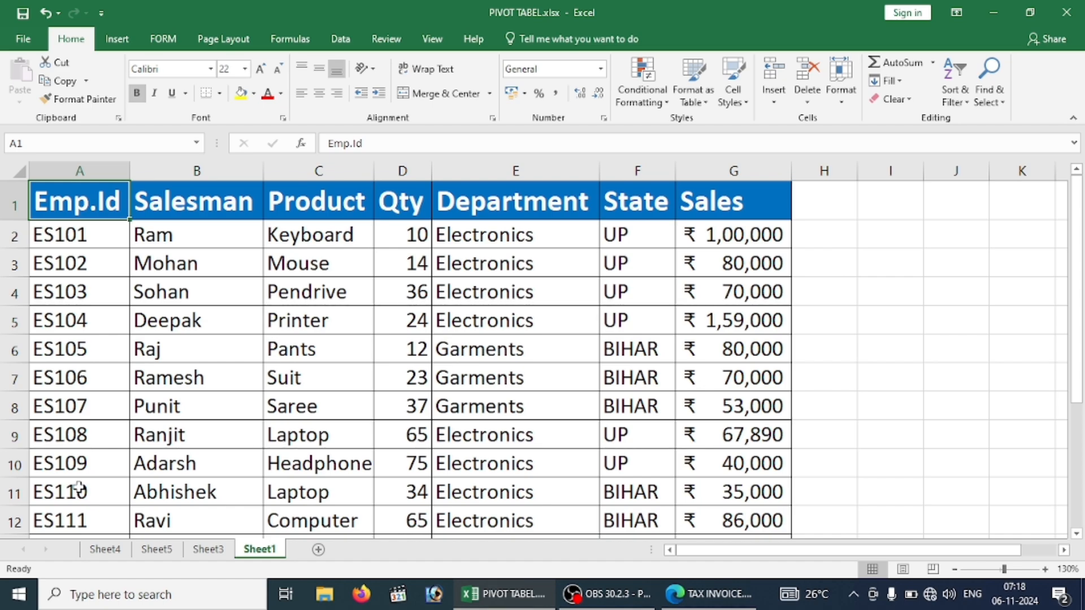
# Jump from the empty cells beside the data to the worksheet's last column and last row, and return to A1
pyautogui.click(818, 235)
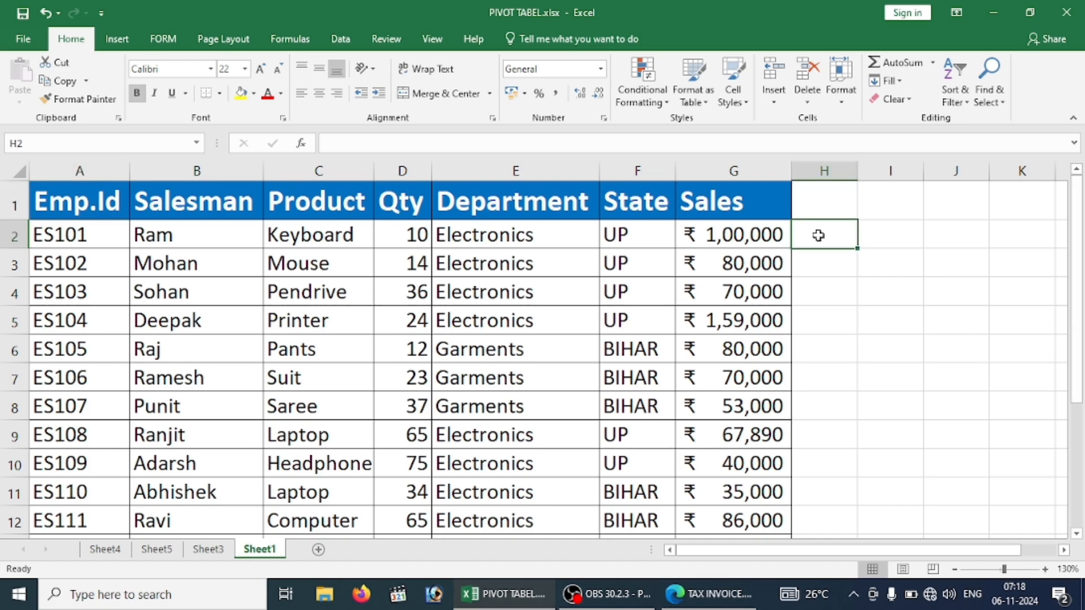
pyautogui.press('Right')
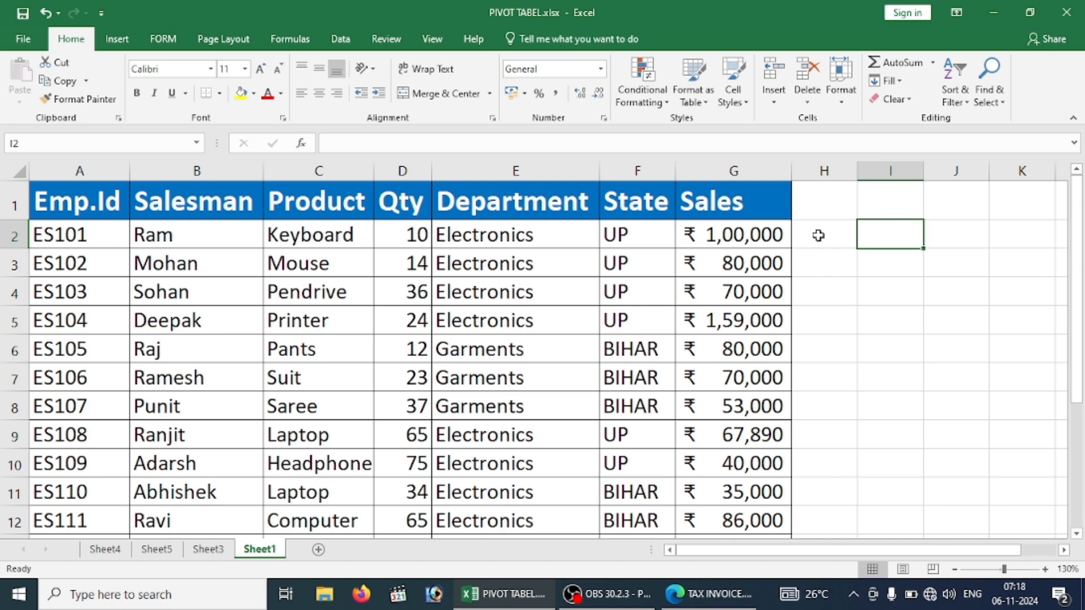
pyautogui.hotkey('ctrl', 'Right')
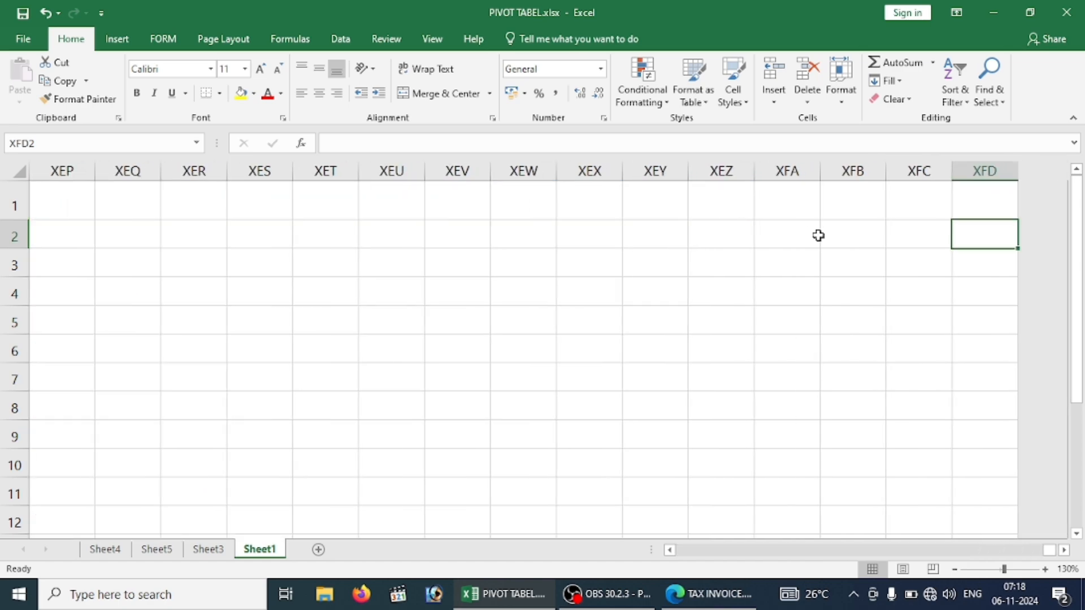
pyautogui.hotkey('ctrl', 'Down')
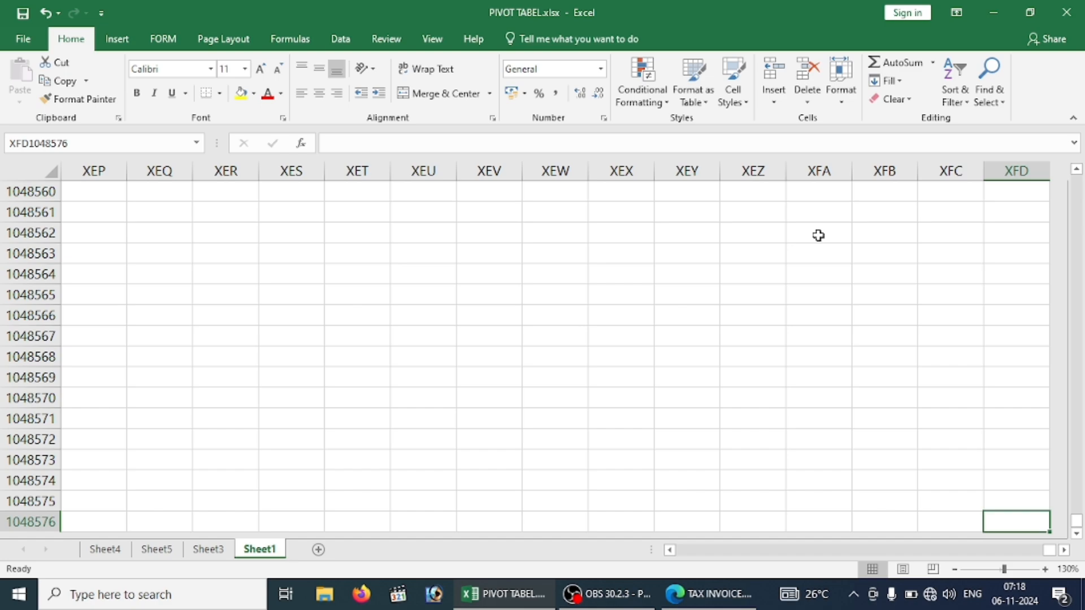
pyautogui.hotkey('ctrl', 'Up')
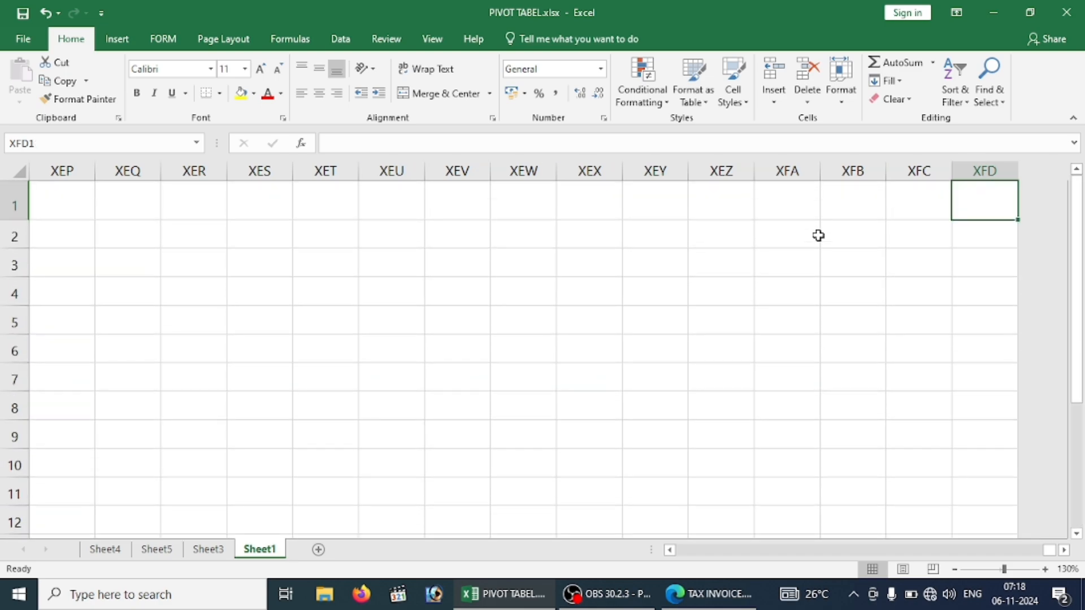
pyautogui.hotkey('ctrl', 'Home')
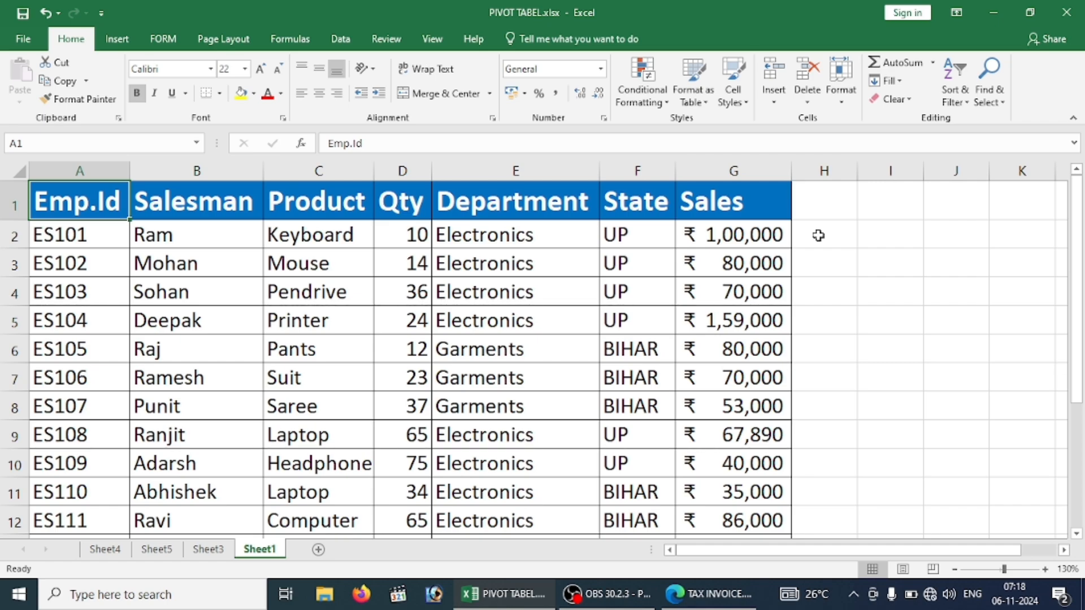
# Jump along row 1 to the worksheet's last column and back to A1, and go down to the last record in A15
pyautogui.hotkey('ctrl', 'Right')
pyautogui.hotkey('ctrl', 'Right')
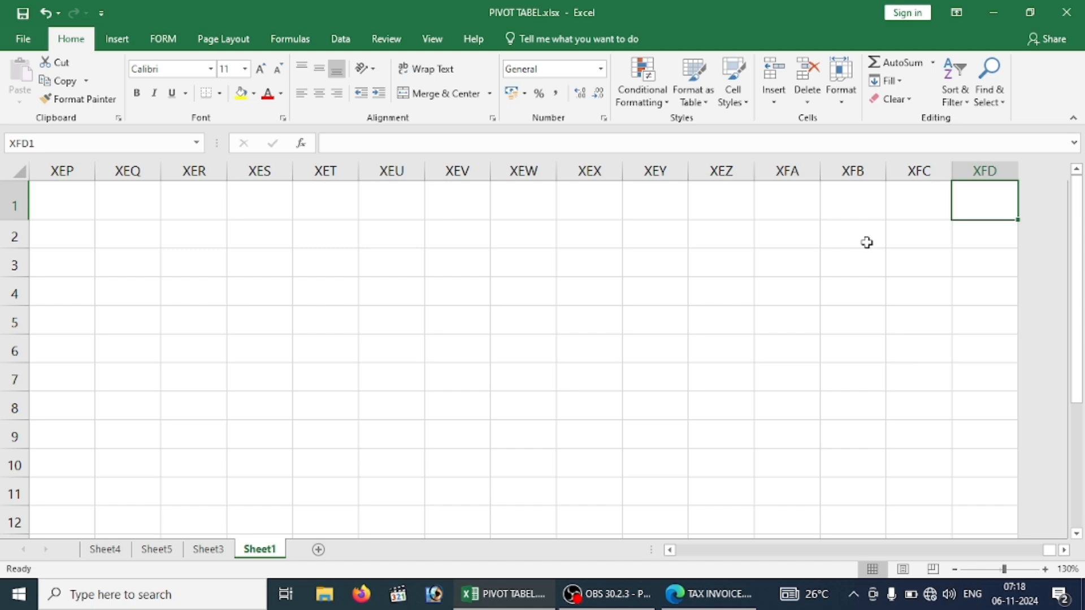
pyautogui.hotkey('ctrl', 'Left')
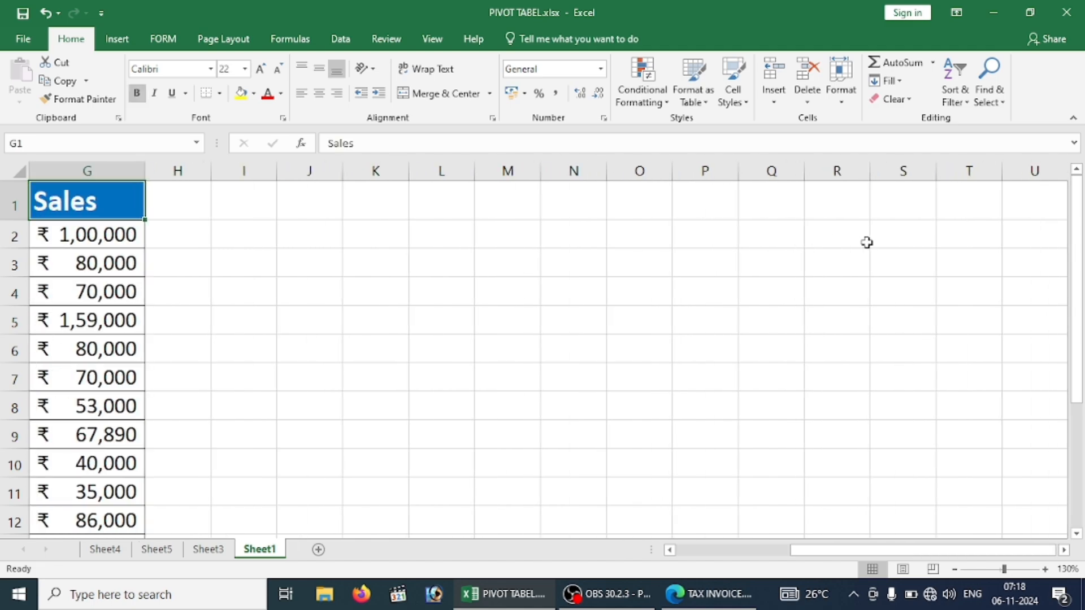
pyautogui.hotkey('ctrl', 'Left')
pyautogui.hotkey('ctrl', 'Down')
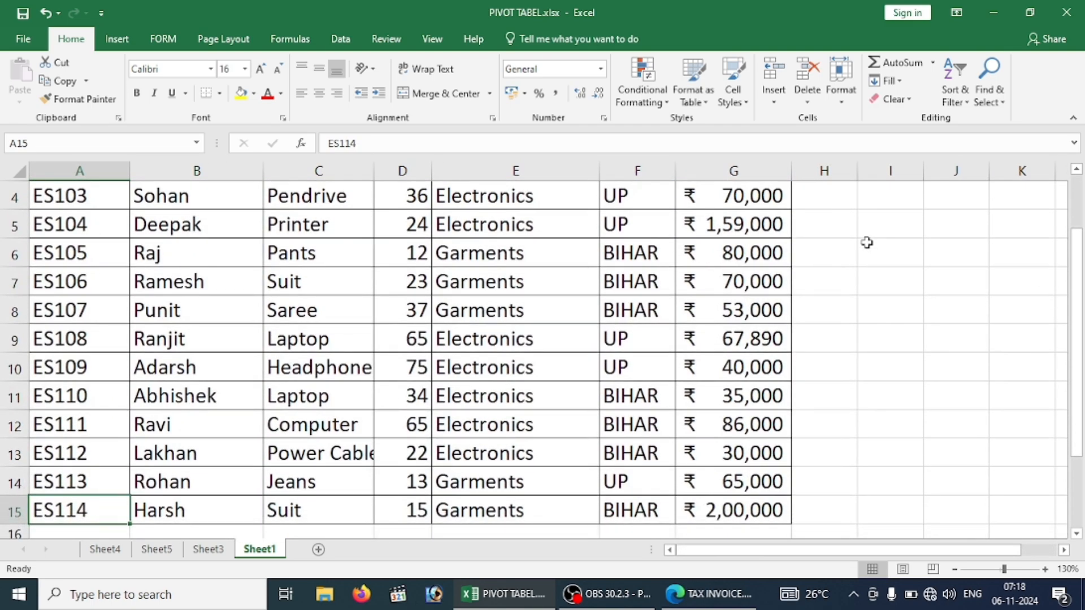
pyautogui.hotkey('ctrl', 'Down')
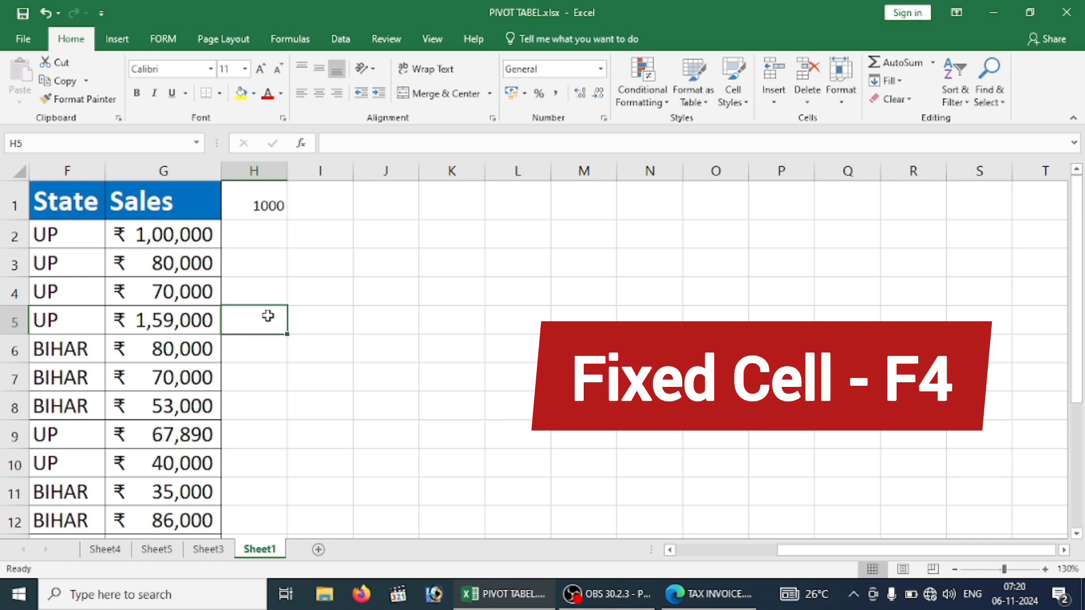
# Enter the formula =G2+H1 in H2 to add the 1000 in H1 to the first sales amount
pyautogui.click(261, 233)
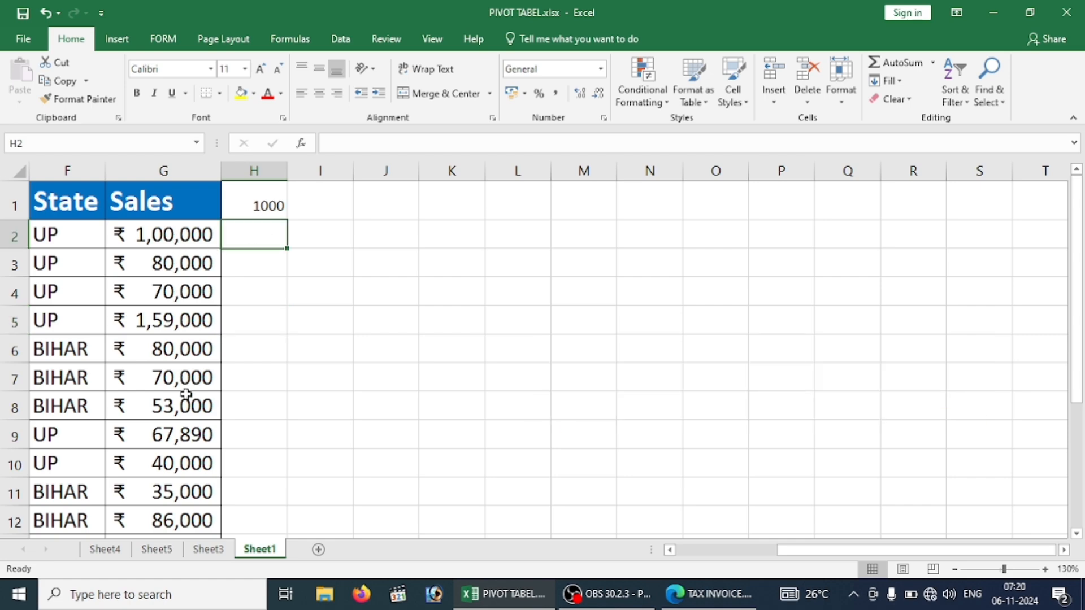
pyautogui.click(267, 205)
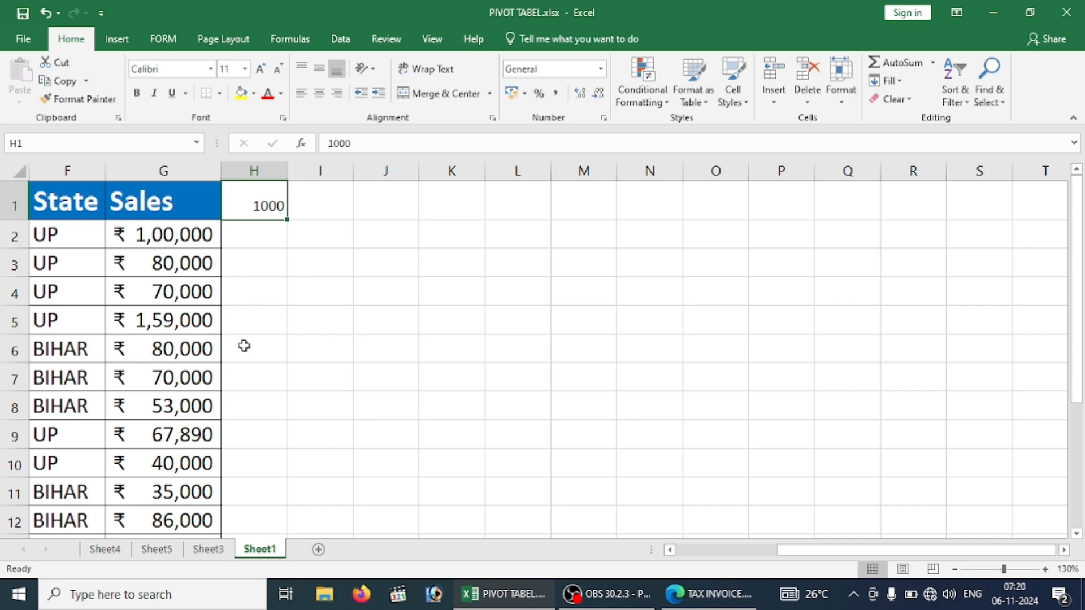
pyautogui.click(240, 236)
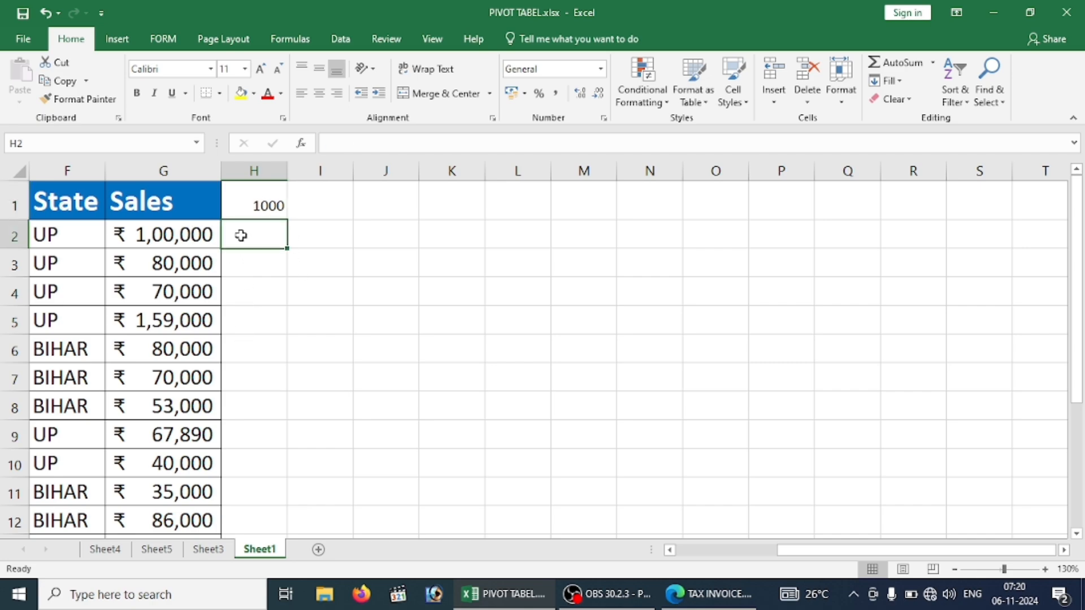
pyautogui.write('=')
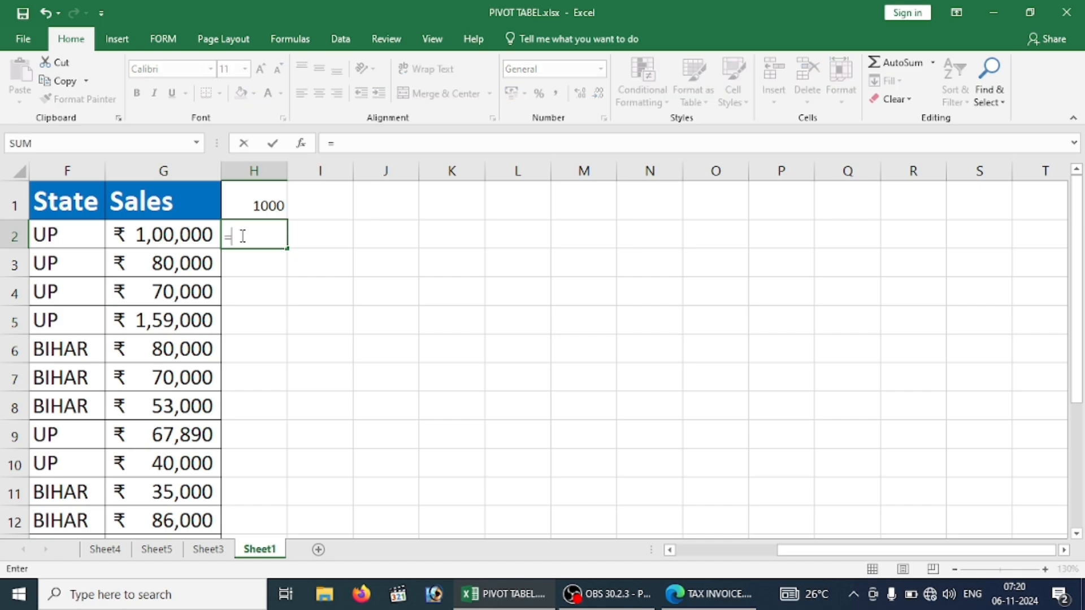
pyautogui.click(160, 235)
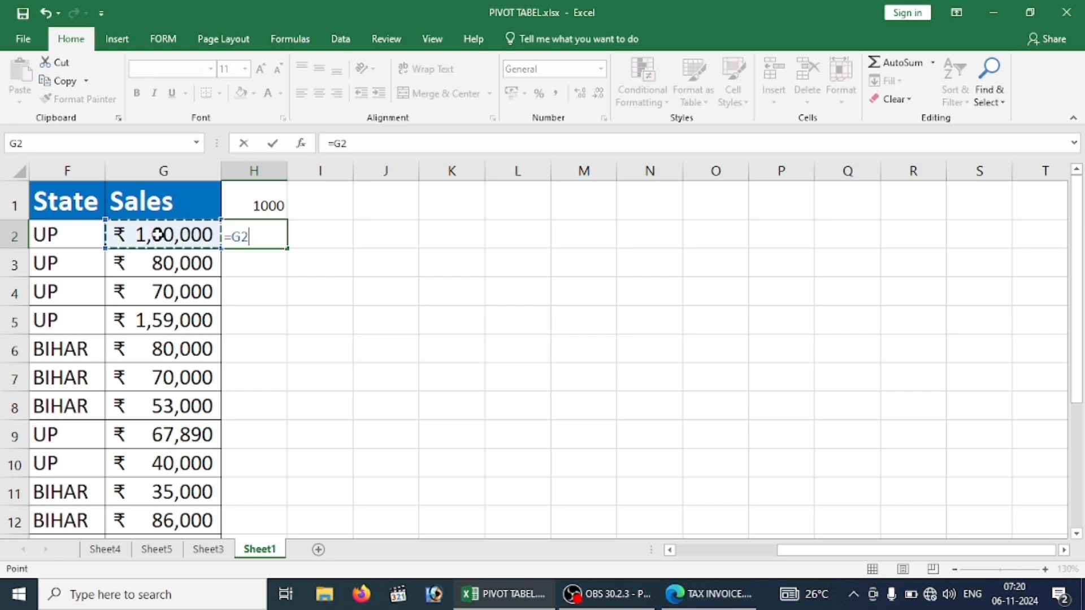
pyautogui.write('+')
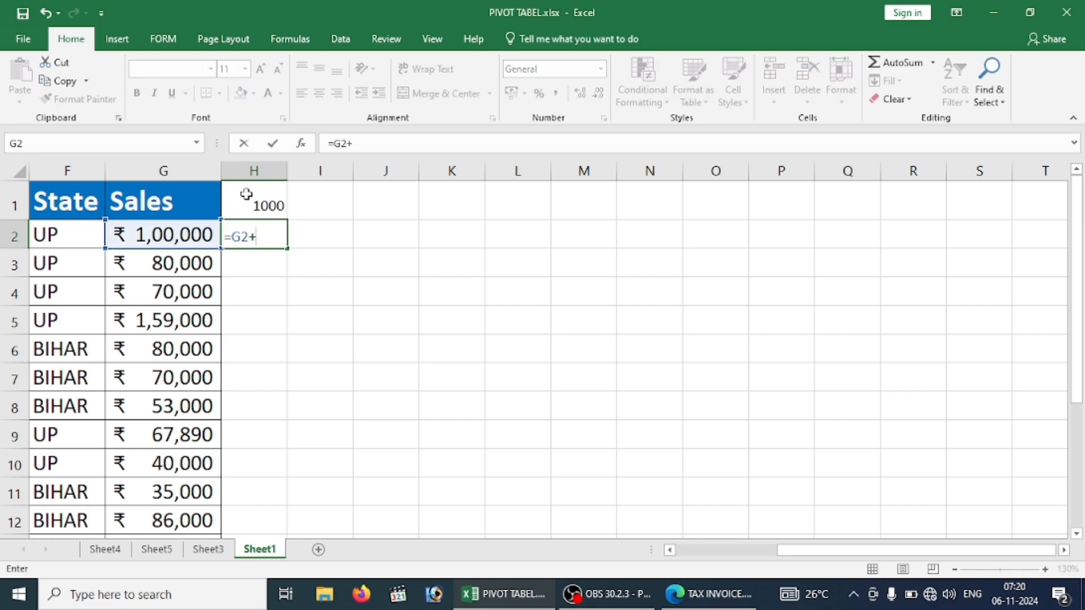
pyautogui.click(268, 204)
pyautogui.press('Return')
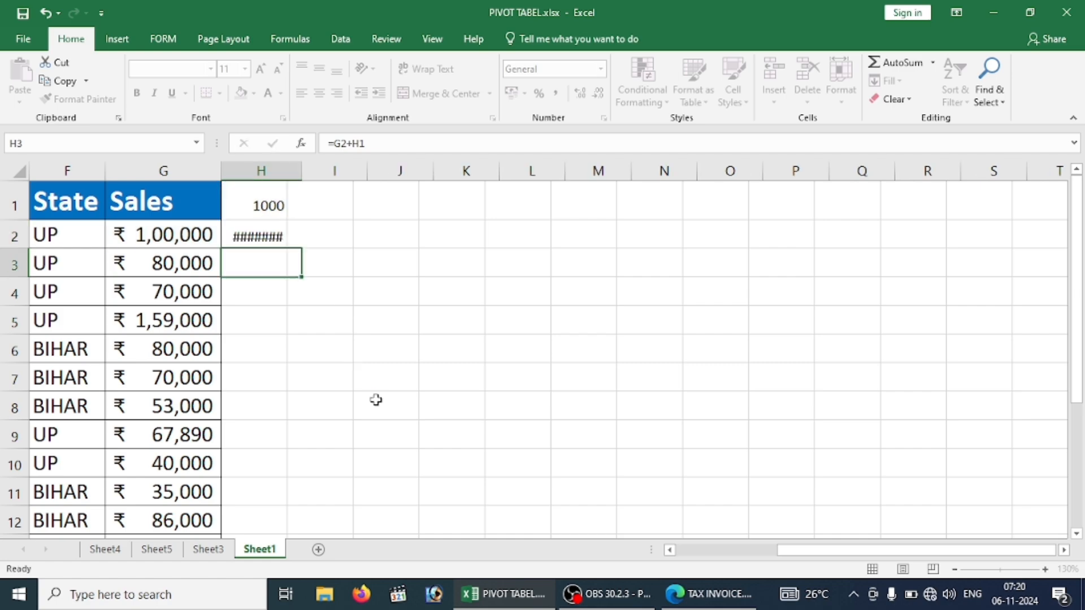
# Fill the H2 formula down to H15 and autofit the width of column H
pyautogui.click(254, 237)
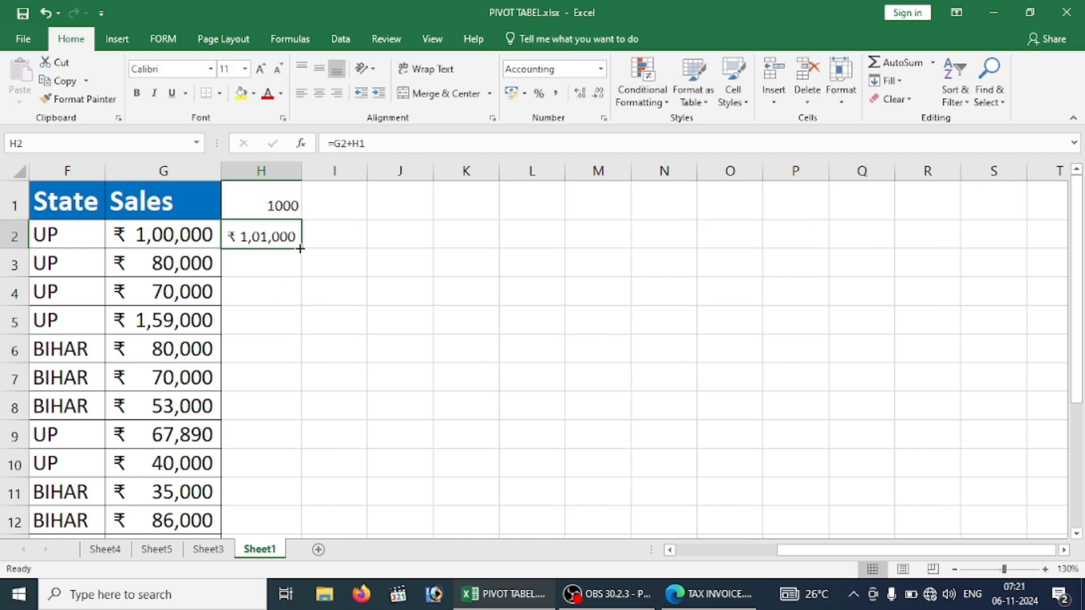
pyautogui.moveTo(302, 249); pyautogui.dragTo(294, 489)
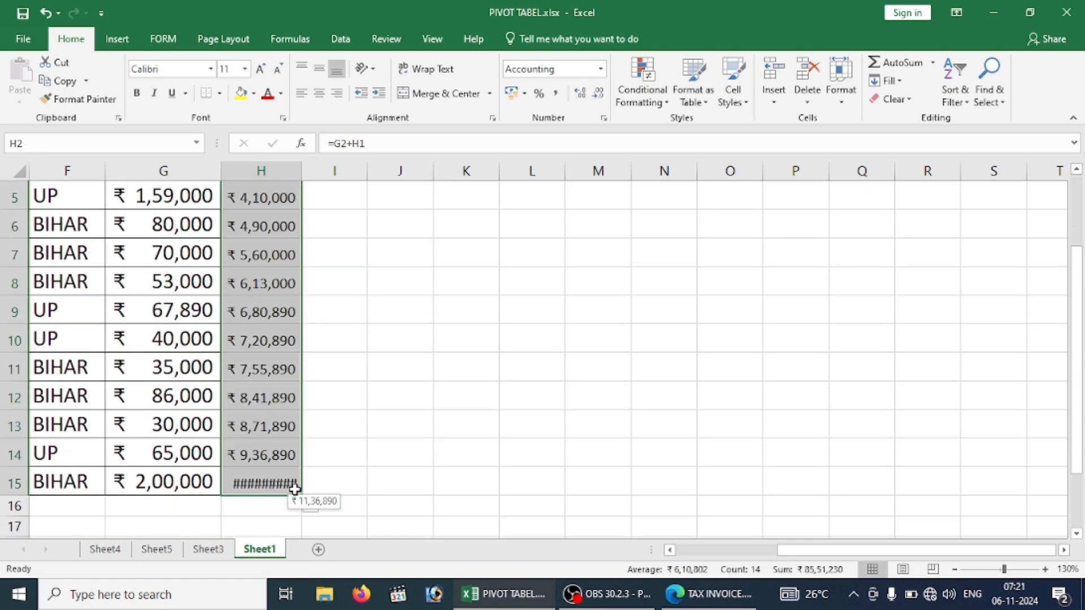
pyautogui.doubleClick(302, 166)
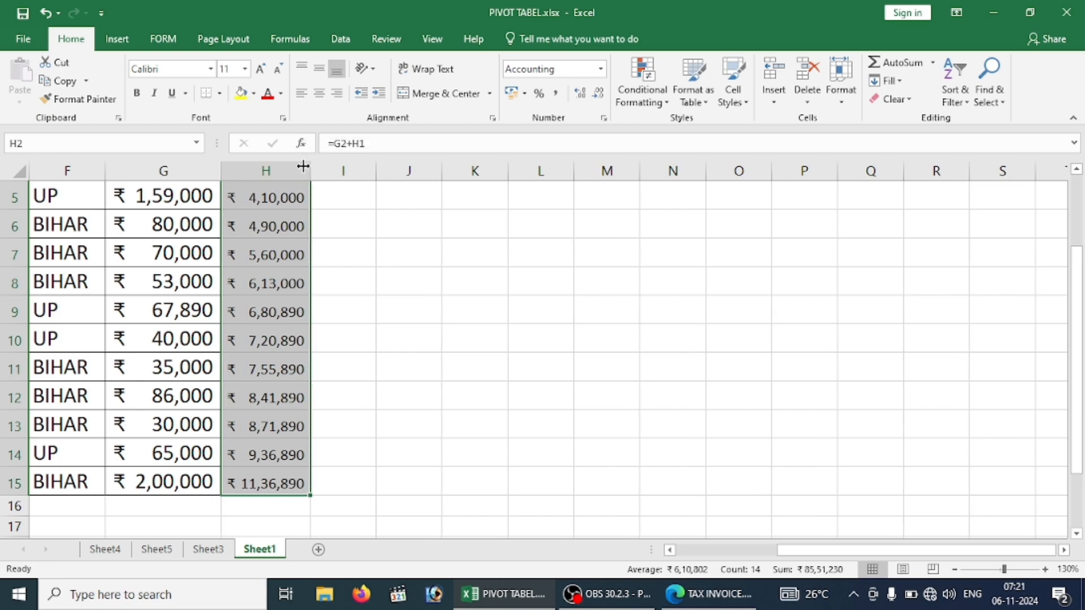
# Examine cells H1 to H3, checking which cells the formula in H2 refers to
pyautogui.click(292, 271)
pyautogui.press('Up')
pyautogui.press('Up')
pyautogui.press('Up')
pyautogui.press('Up')
pyautogui.press('Up')
pyautogui.press('Up')
pyautogui.press('Up')
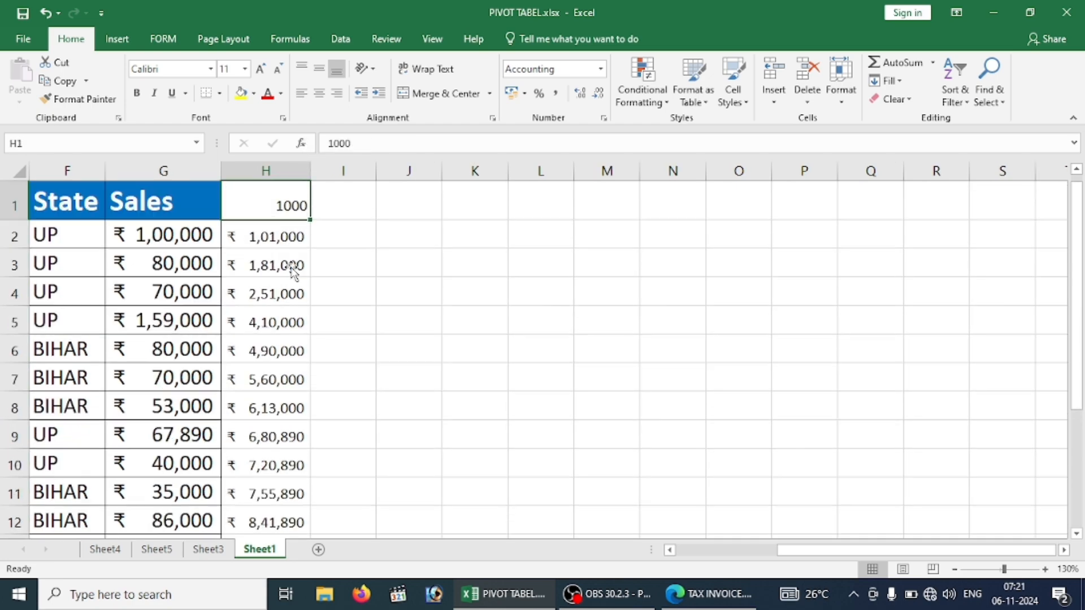
pyautogui.press('Down')
pyautogui.press('Down')
pyautogui.press('Up')
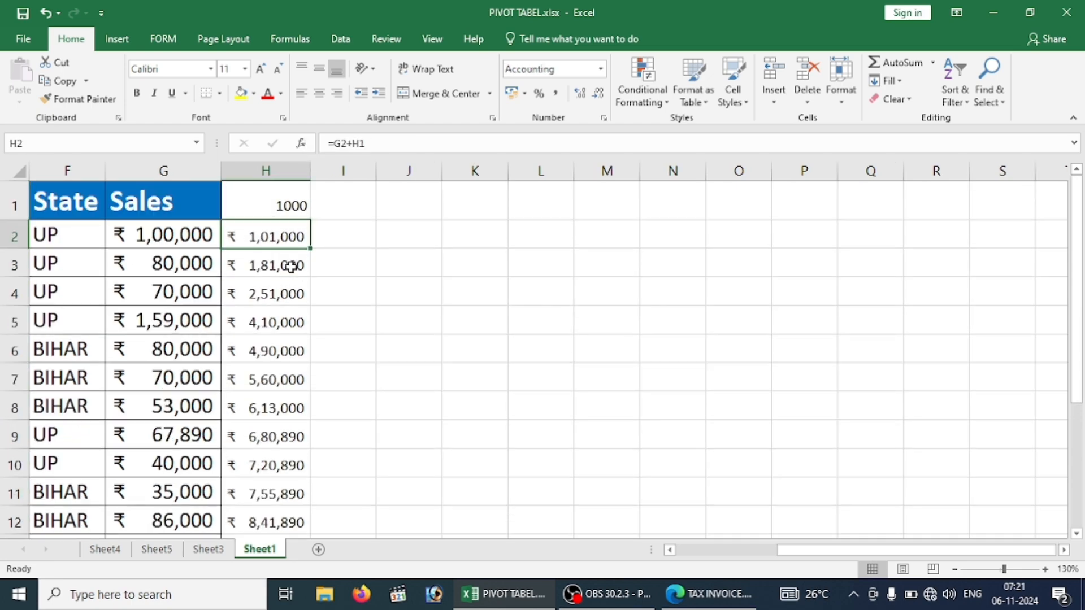
pyautogui.click(182, 273)
pyautogui.click(289, 207)
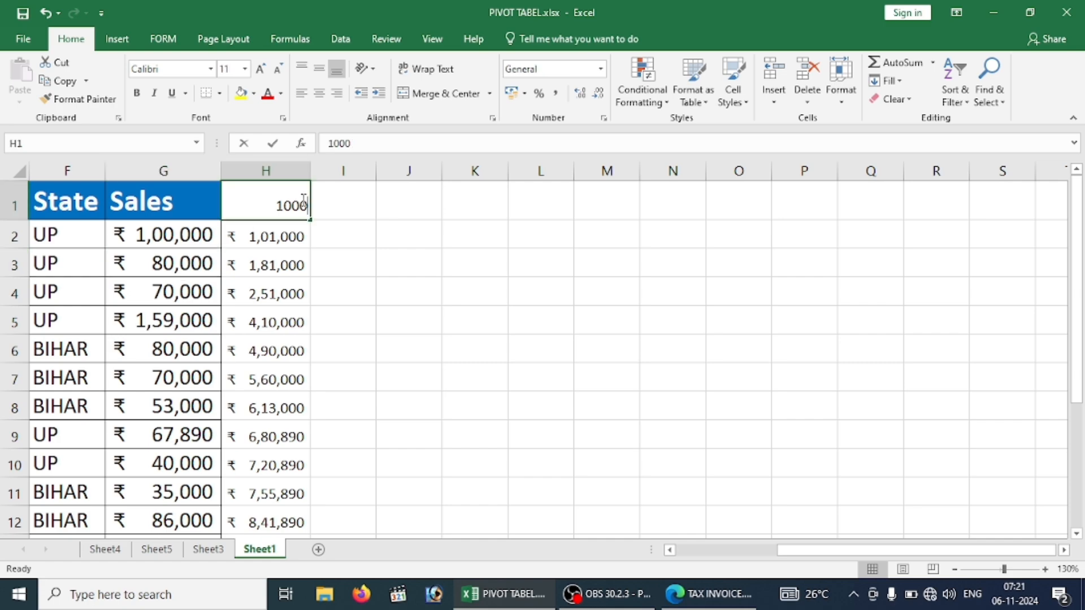
pyautogui.click(269, 258)
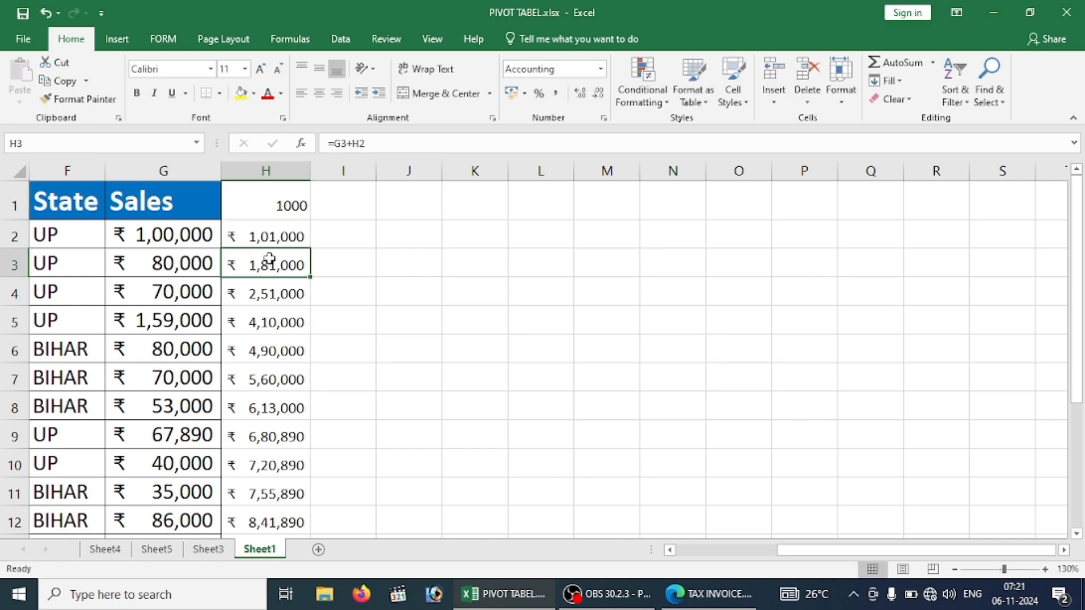
pyautogui.doubleClick(273, 235)
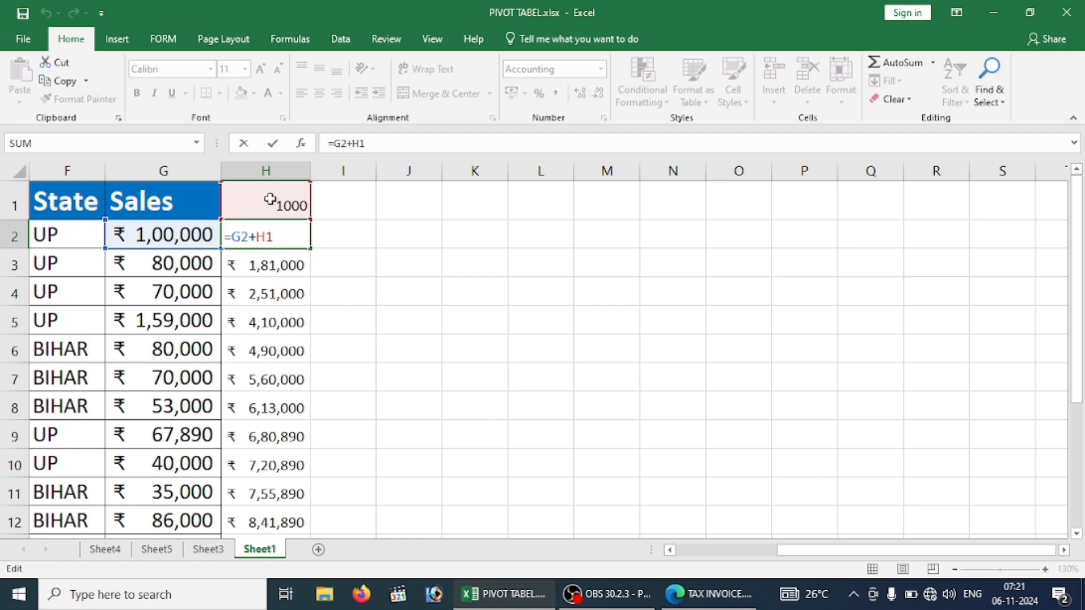
pyautogui.click(271, 267)
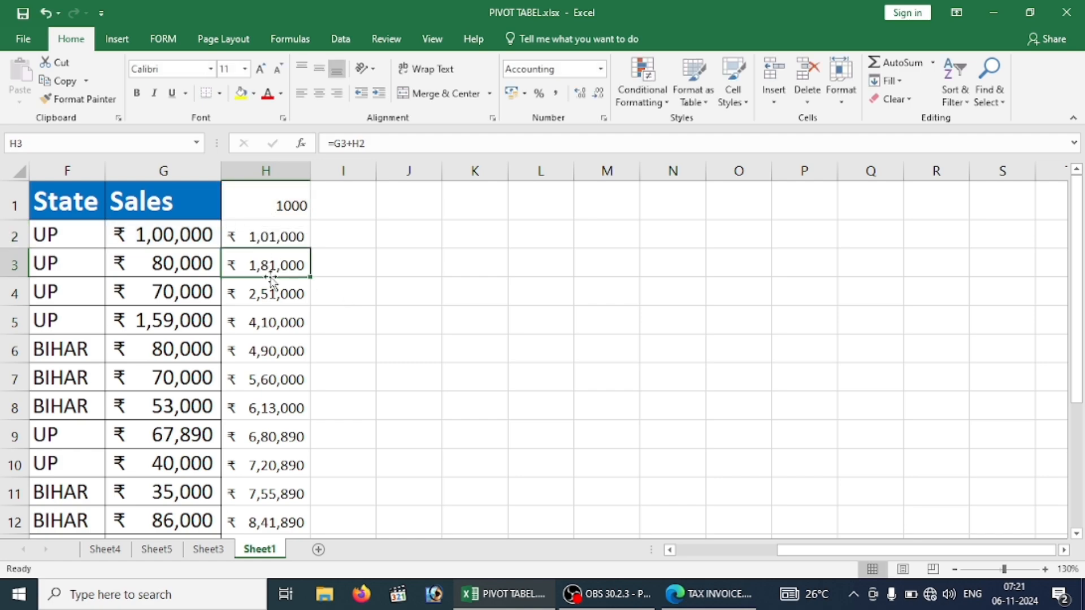
# Go to the last formula in H15, return up column H, and examine the cell references in H3's formula
pyautogui.doubleClick(273, 278)
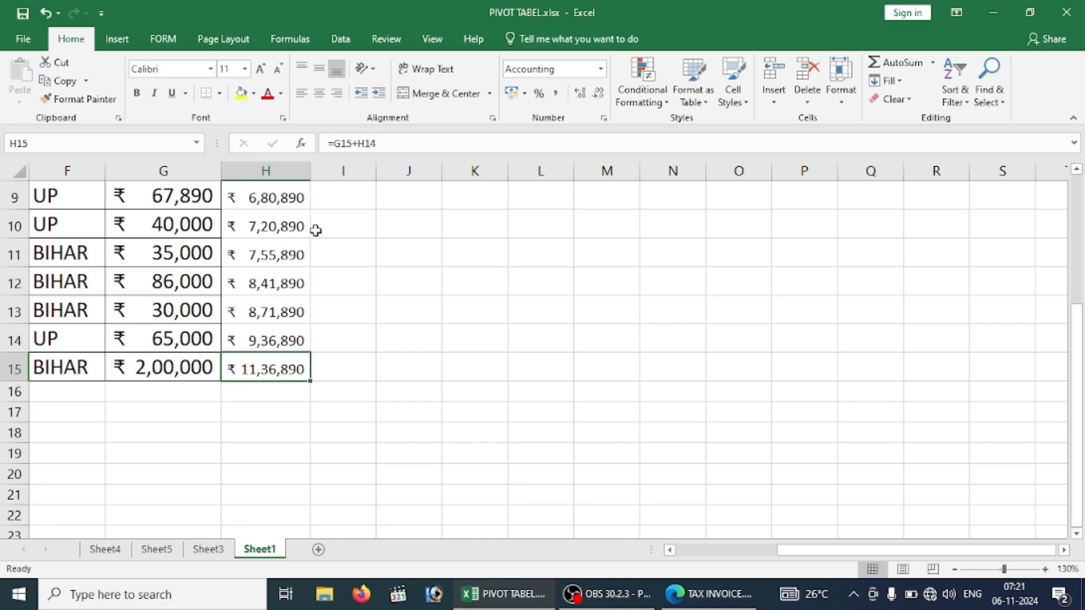
pyautogui.press('Up')
pyautogui.press('Up')
pyautogui.press('Up')
pyautogui.press('Up')
pyautogui.press('Up')
pyautogui.press('Up')
pyautogui.press('Up')
pyautogui.press('Up')
pyautogui.press('Up')
pyautogui.press('Up')
pyautogui.press('Up')
pyautogui.press('Up')
pyautogui.press('Up')
pyautogui.press('Up')
pyautogui.press('Down')
pyautogui.press('Down')
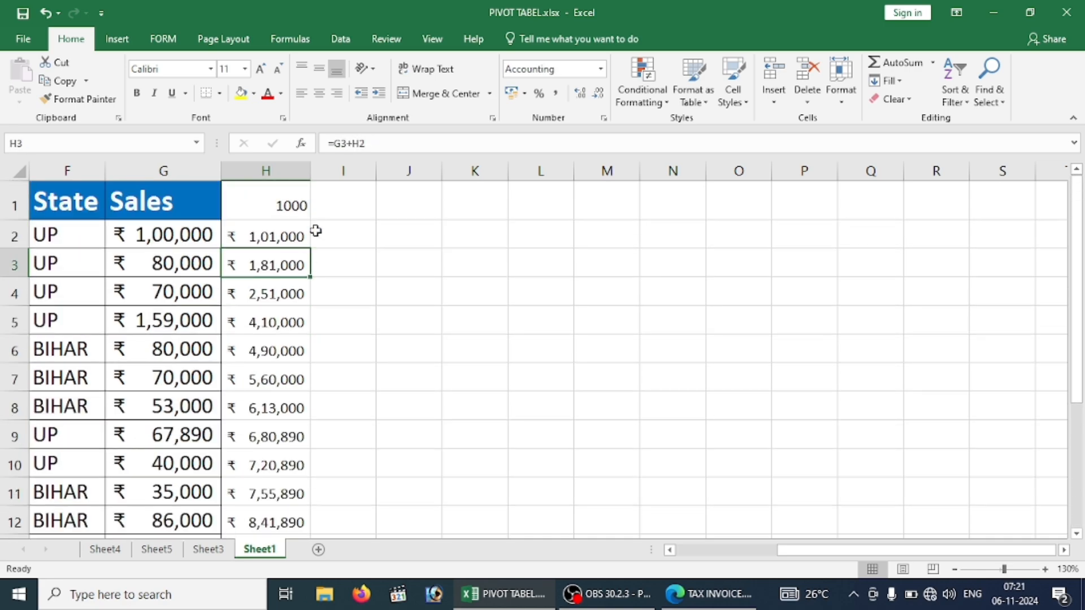
pyautogui.doubleClick(259, 257)
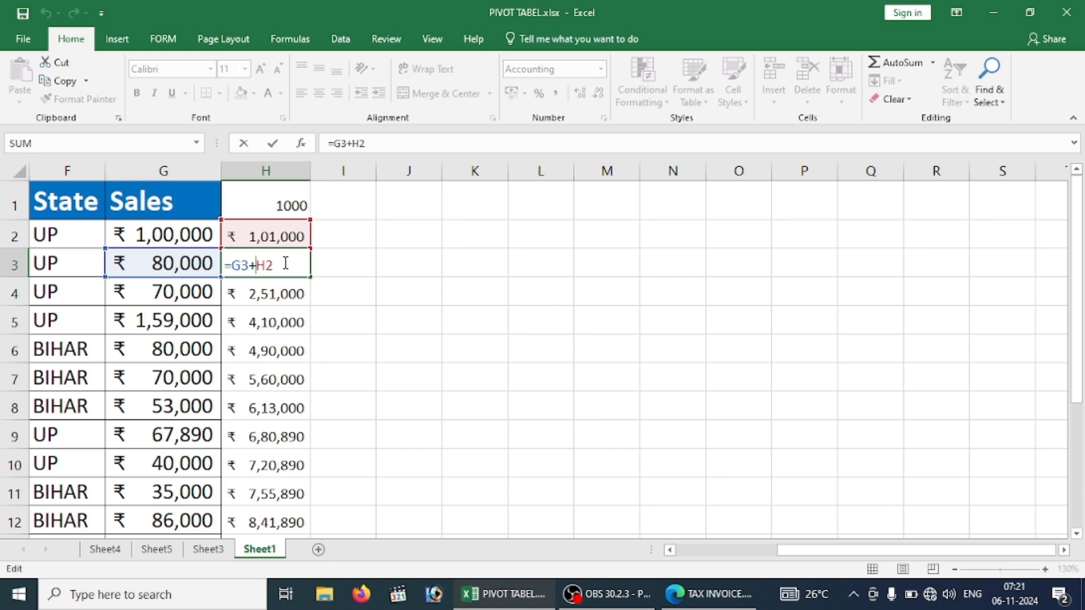
pyautogui.press('Return')
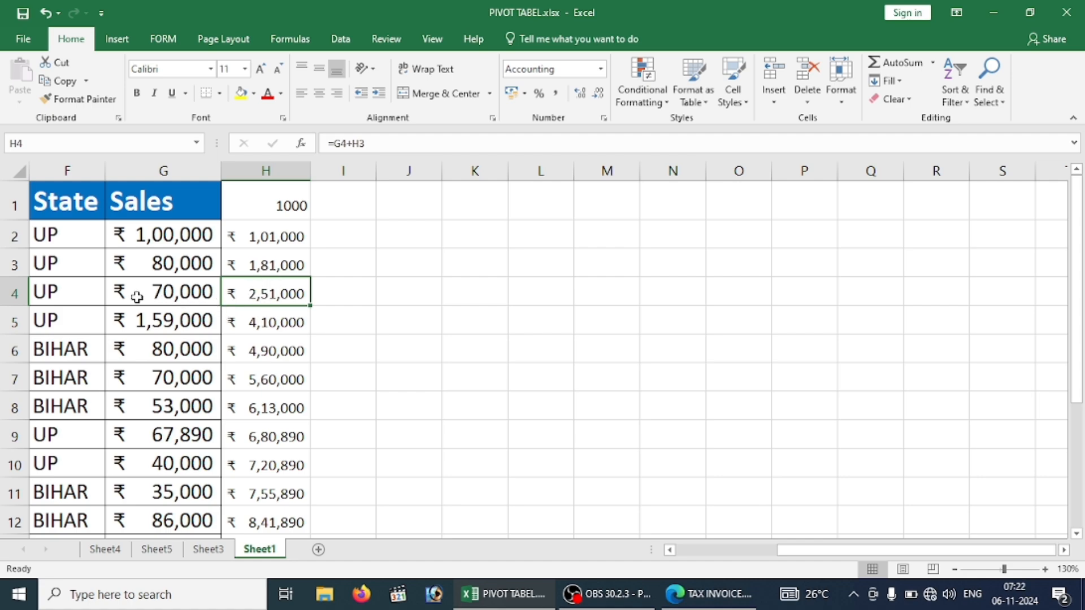
# Make the H1 reference in H2 absolute, as =G2+$H$1, and fill the formula down column H beside the sales amounts
pyautogui.doubleClick(289, 205)
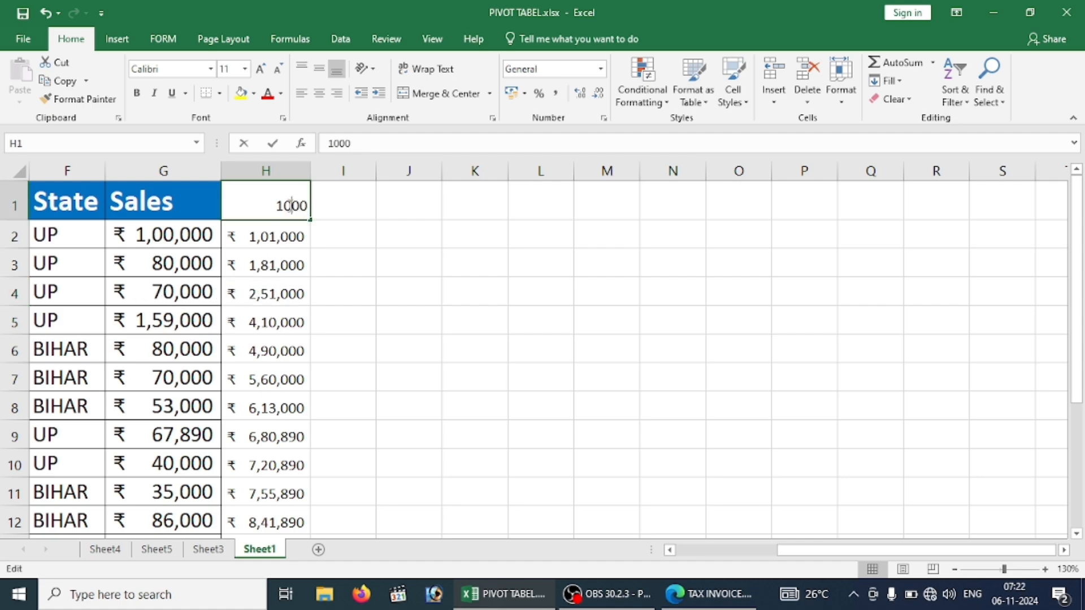
pyautogui.doubleClick(286, 236)
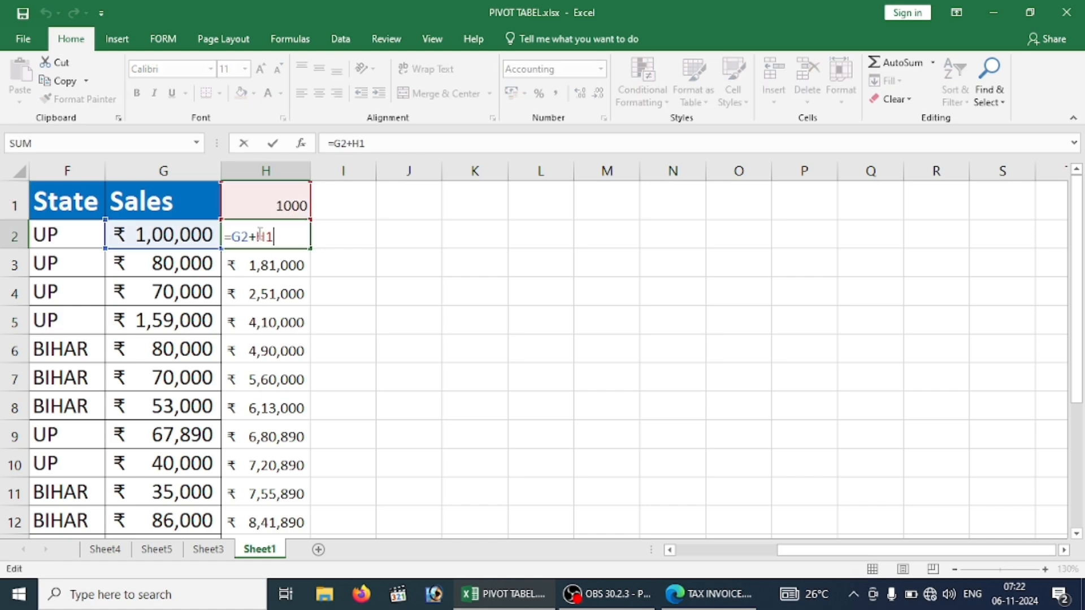
pyautogui.moveTo(258, 236); pyautogui.dragTo(276, 236)
pyautogui.press('F4')
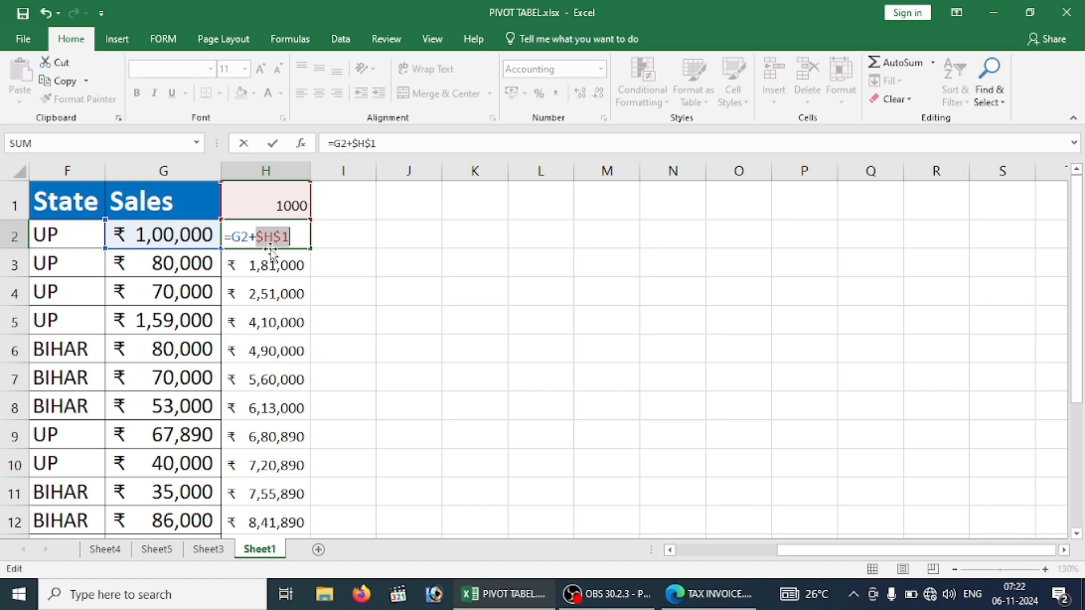
pyautogui.press('Return')
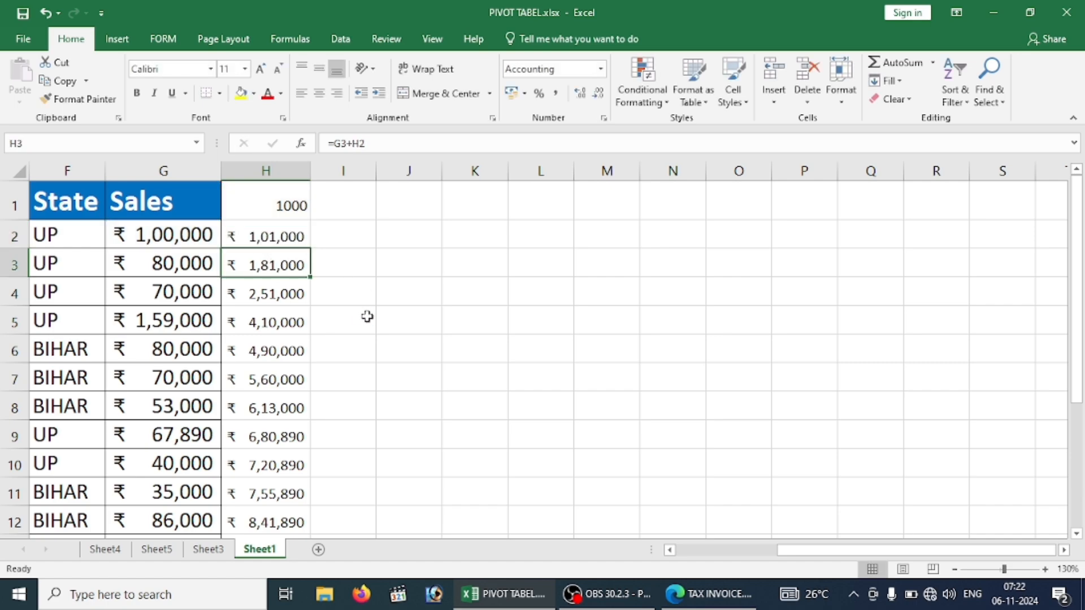
pyautogui.click(275, 234)
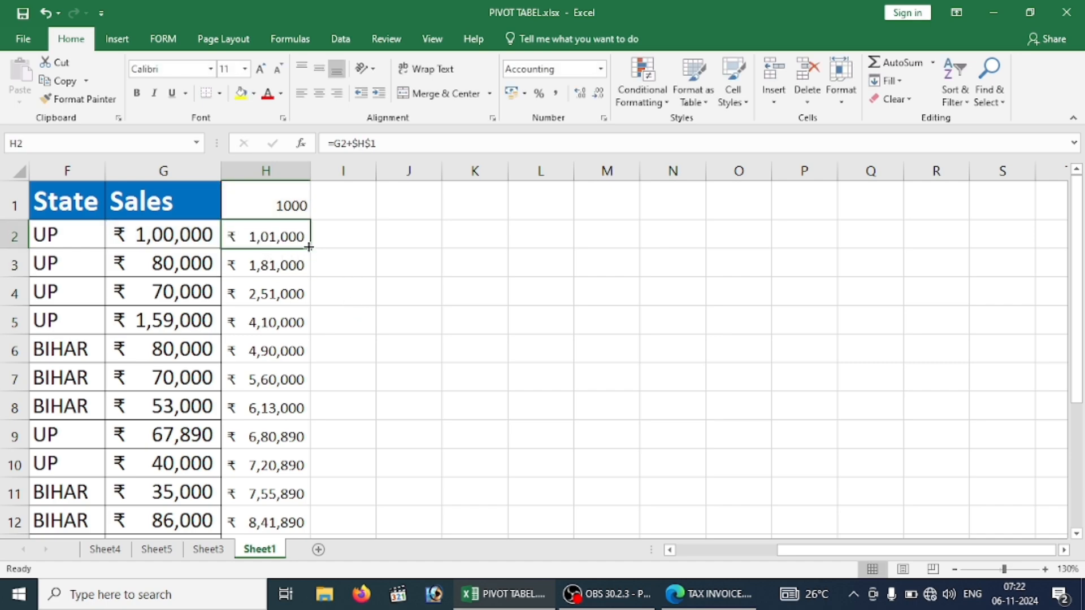
pyautogui.moveTo(309, 247); pyautogui.dragTo(320, 501)
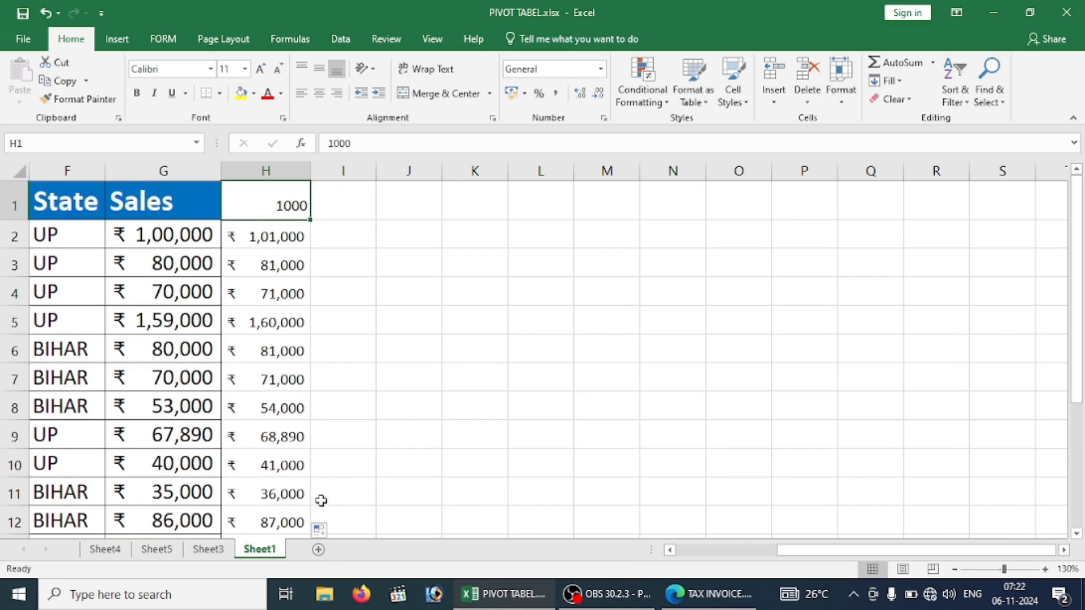
# Examine the formulas in H3, H4 and H2 for their fixed reference to the value in H1
pyautogui.press('Down')
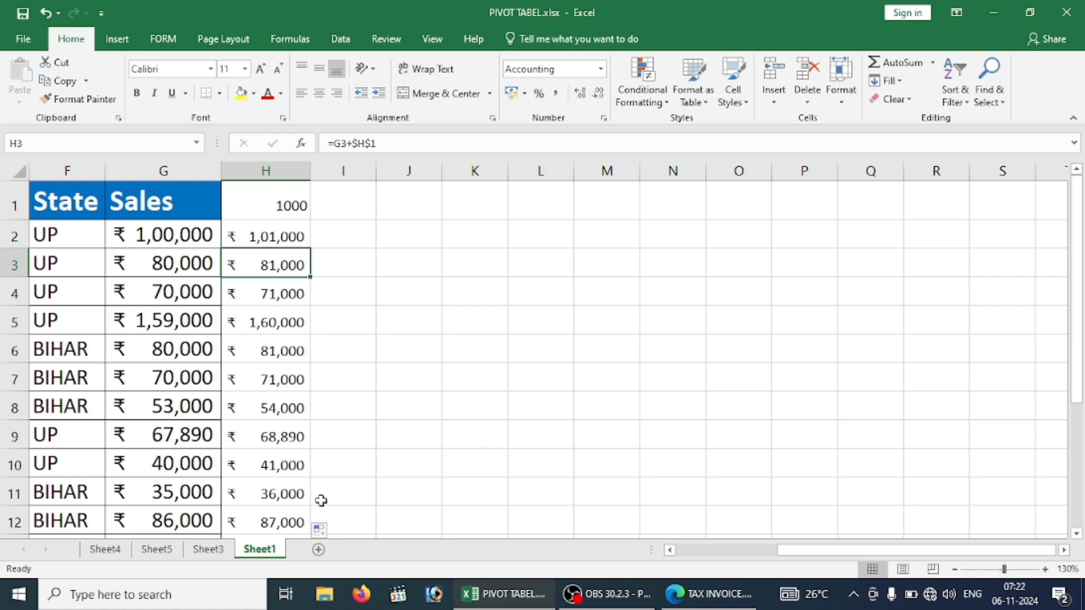
pyautogui.click(180, 284)
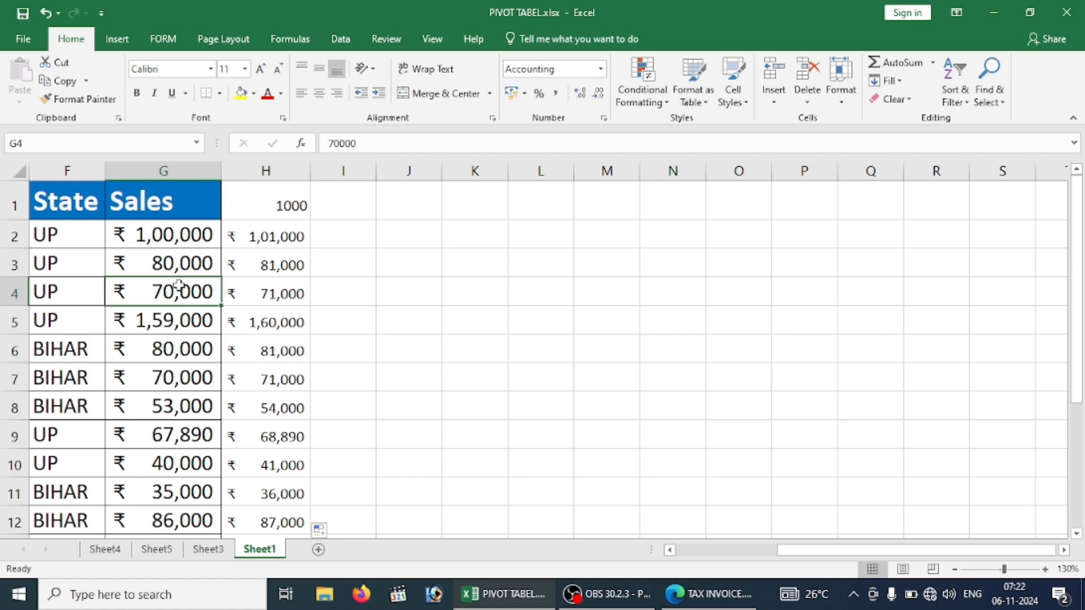
pyautogui.click(273, 300)
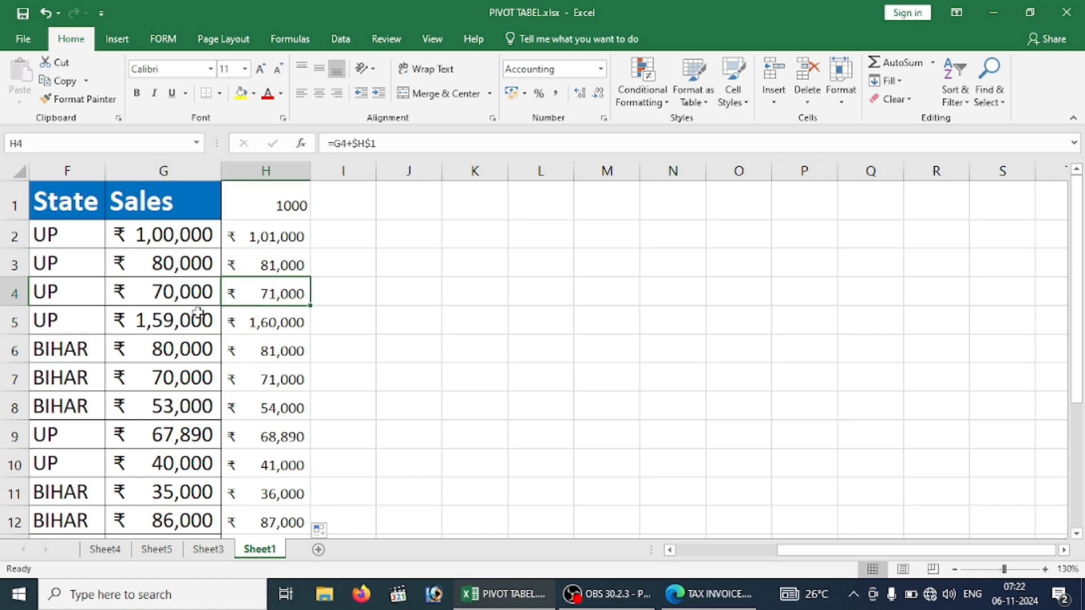
pyautogui.click(293, 214)
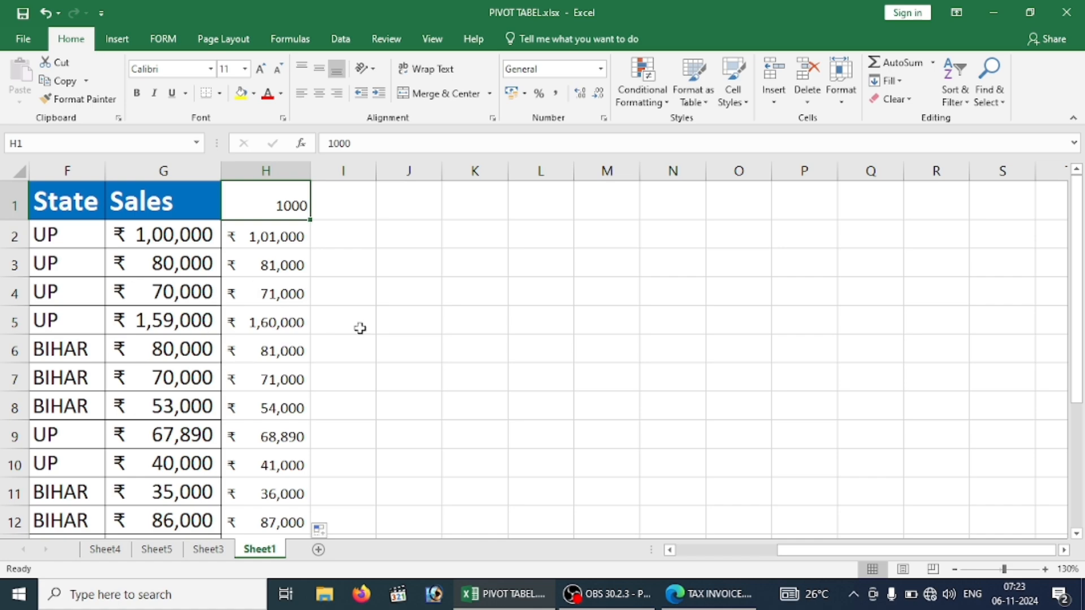
pyautogui.click(280, 234)
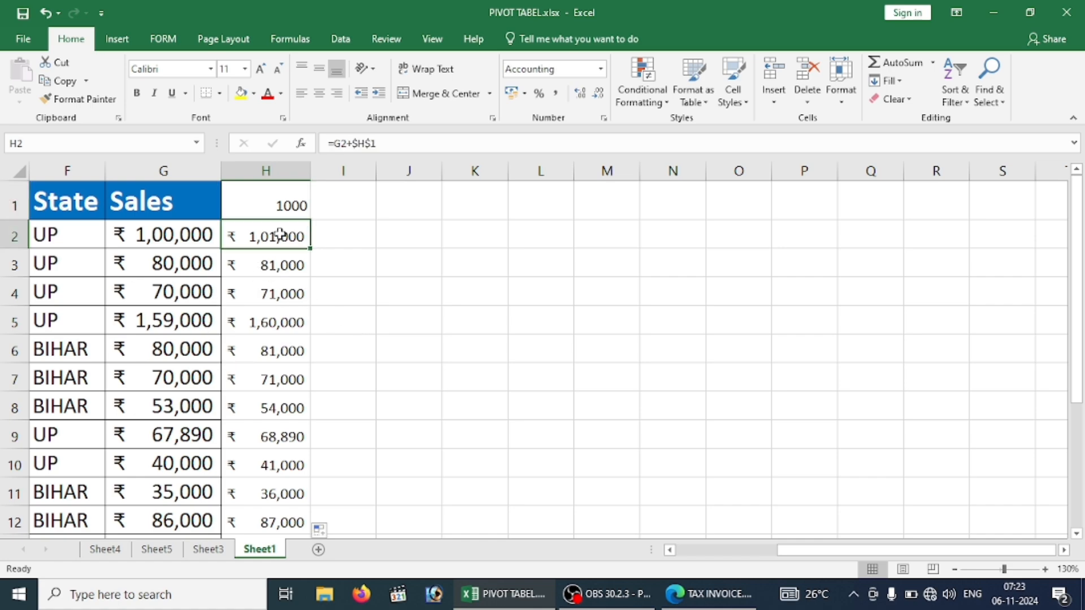
pyautogui.click(388, 146)
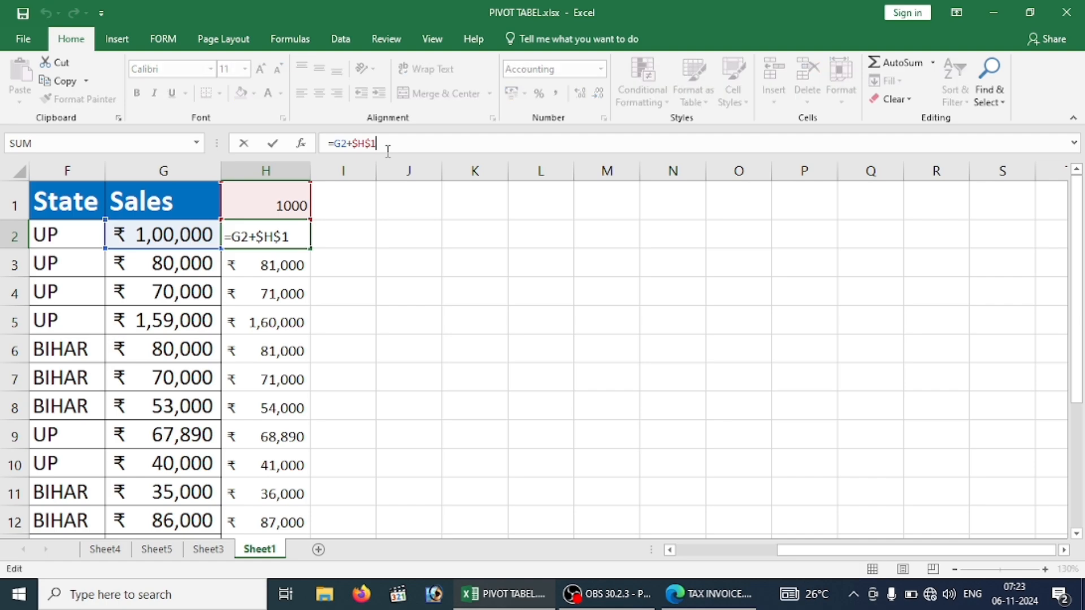
pyautogui.click(380, 278)
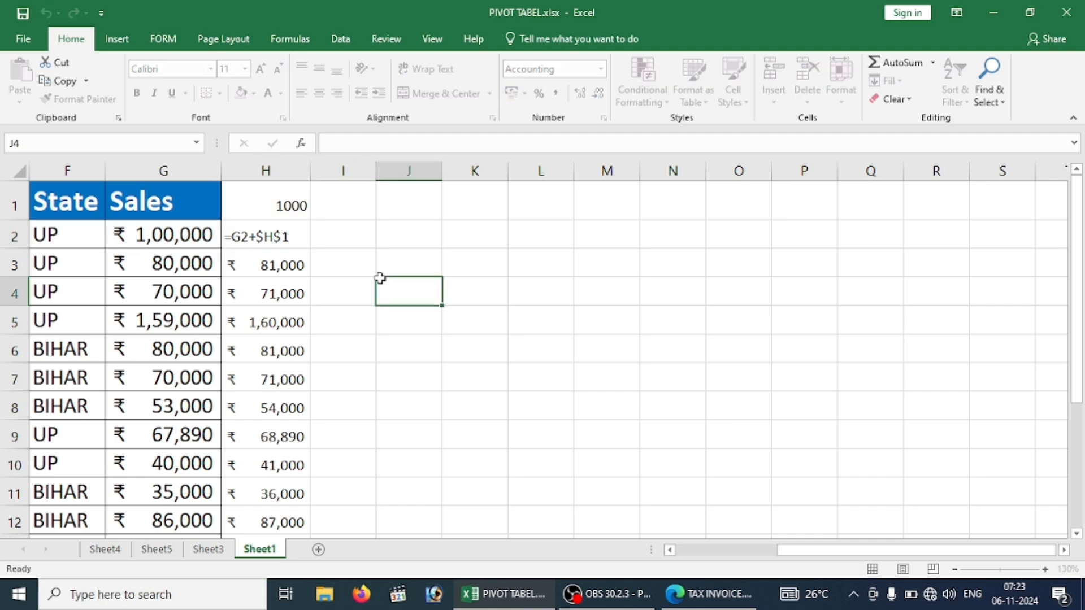
pyautogui.click(270, 252)
pyautogui.click(272, 240)
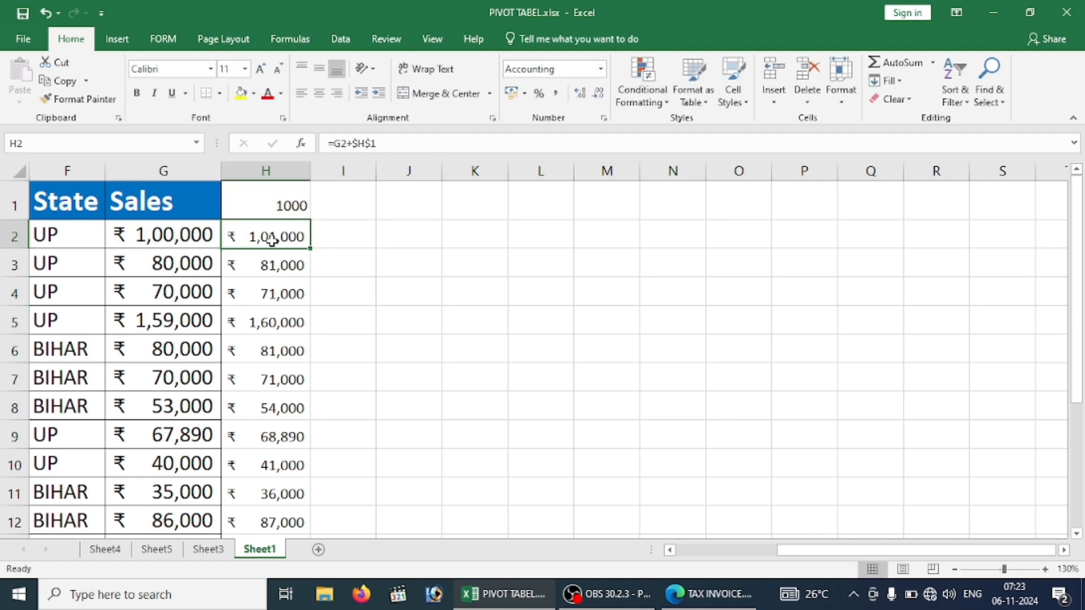
# Examine the formula in H2 and which cells its relative and absolute references point to
pyautogui.doubleClick(272, 240)
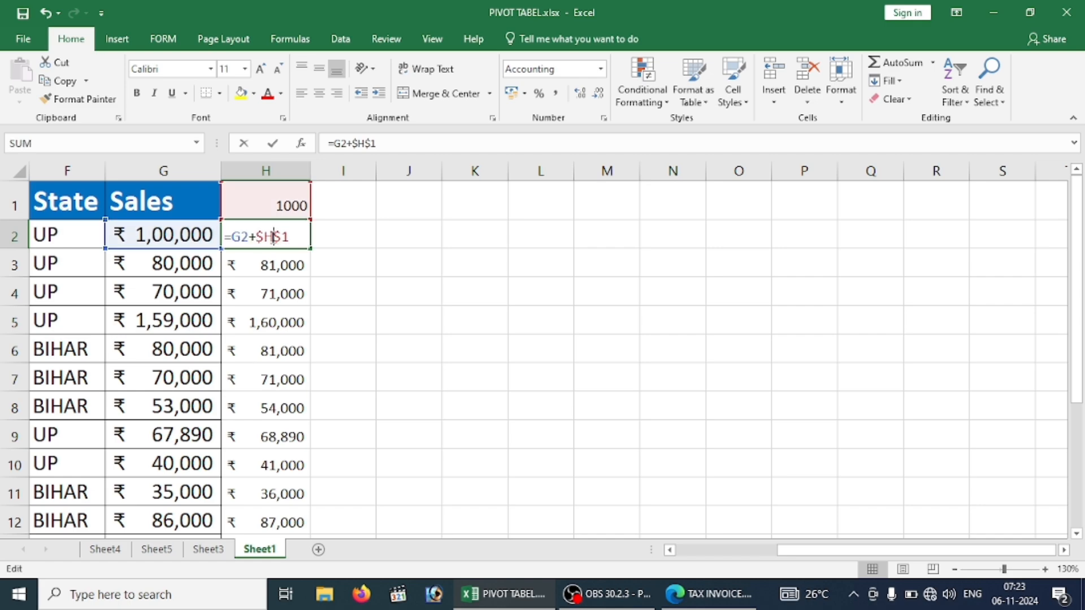
pyautogui.click(301, 267)
pyautogui.click(287, 238)
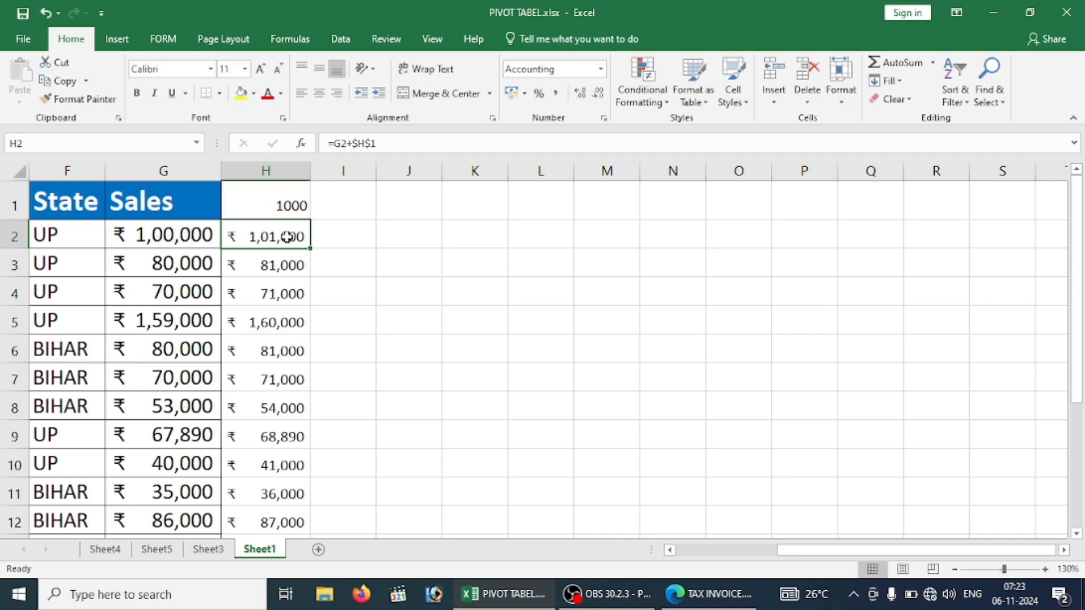
pyautogui.doubleClick(288, 237)
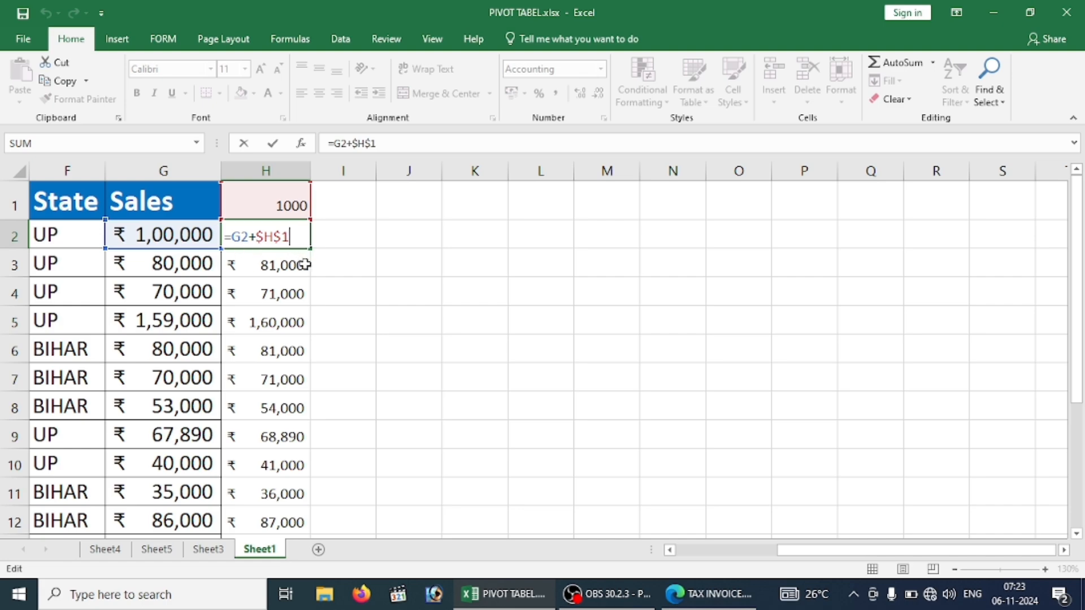
pyautogui.press('Return')
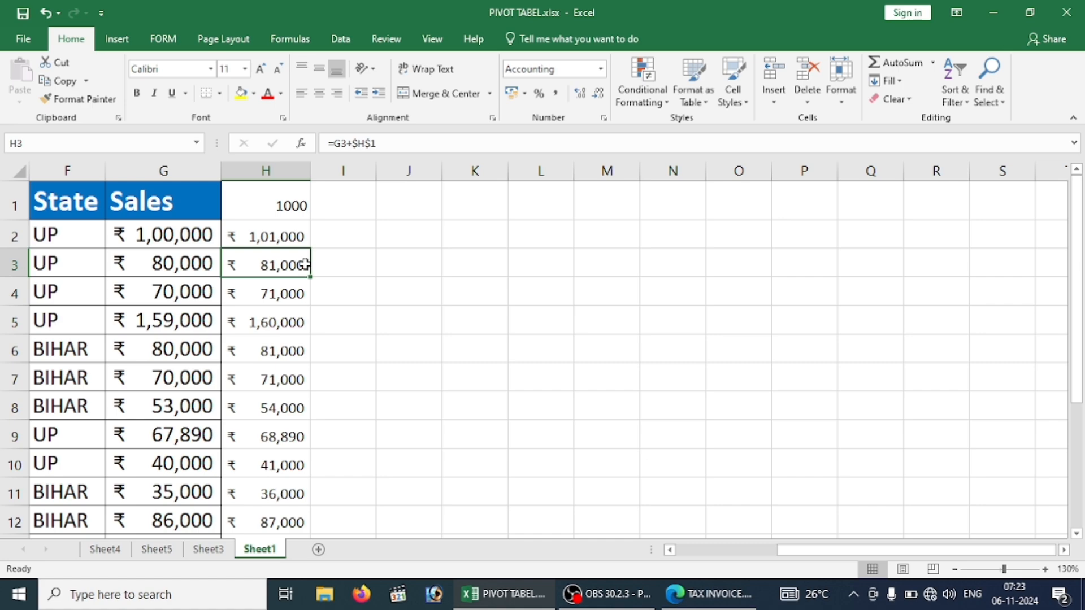
# Enter 2 in the empty cell L2
pyautogui.press('Right')
pyautogui.press('Right')
pyautogui.press('Right')
pyautogui.press('Right')
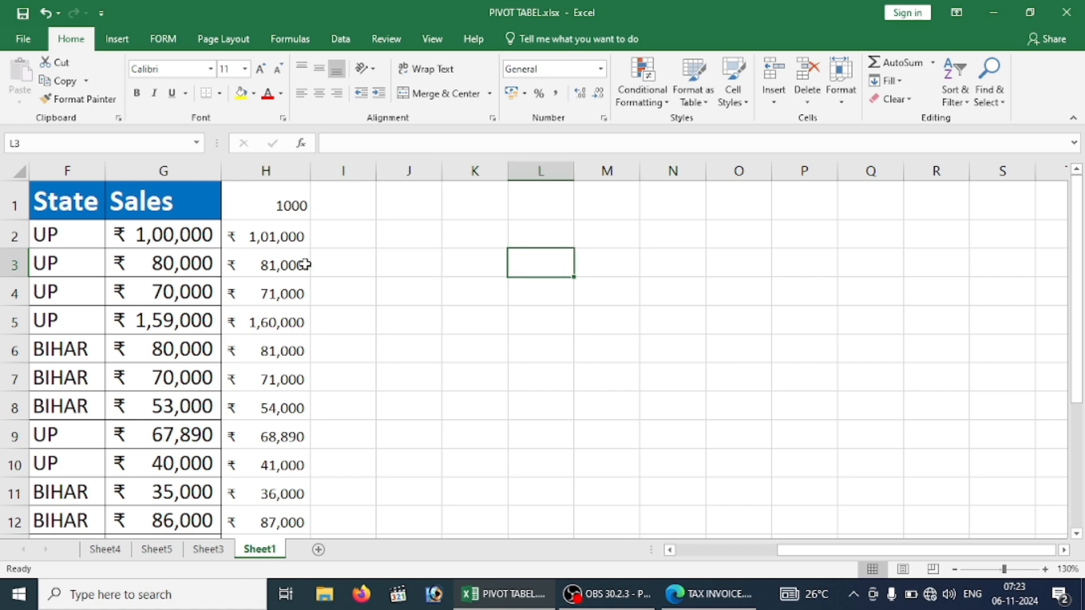
pyautogui.press('Up')
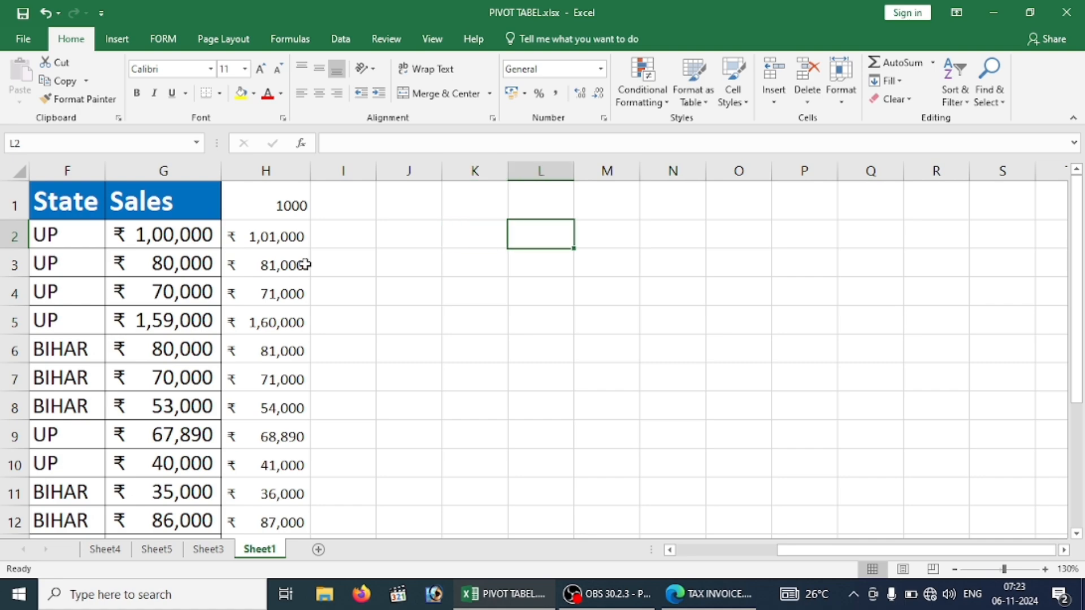
pyautogui.press('F2')
pyautogui.write('2')
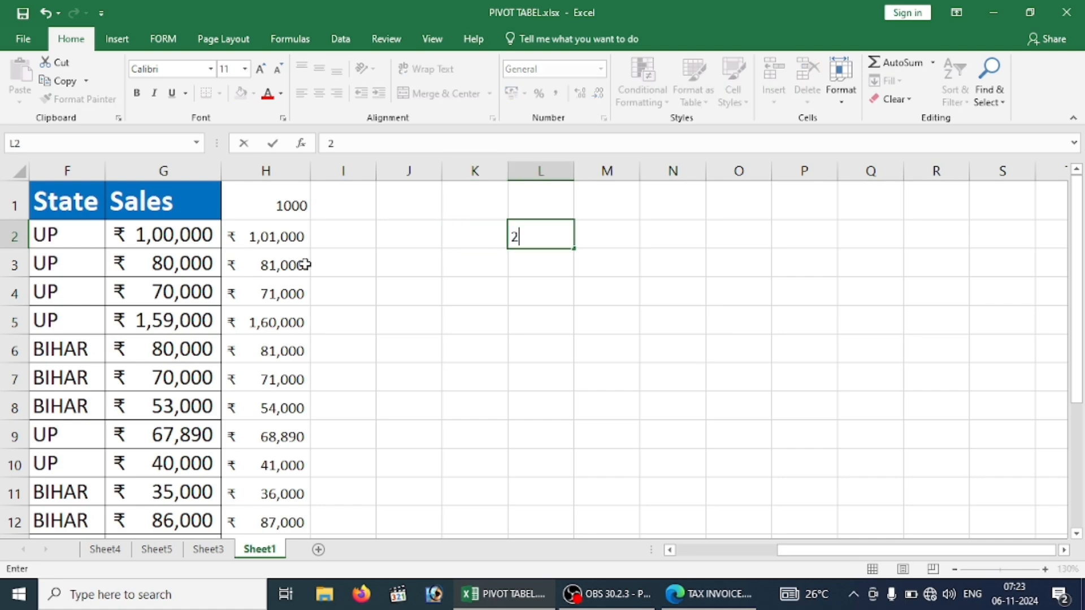
pyautogui.press('Return')
# Increase the font size of L2 to 36
pyautogui.click(518, 230)
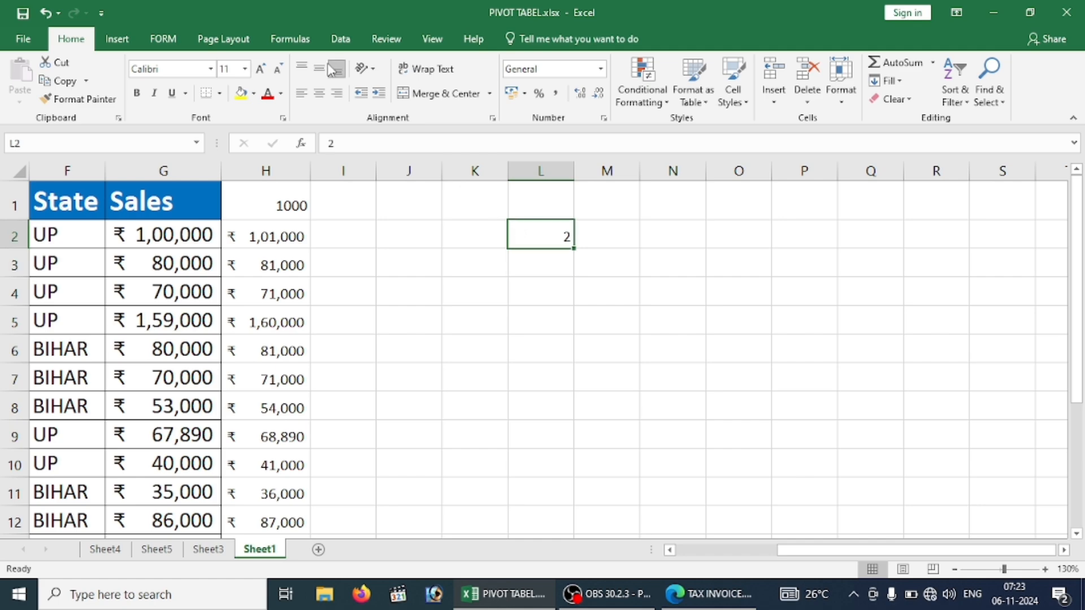
pyautogui.click(259, 70)
pyautogui.click(259, 69)
pyautogui.click(259, 69)
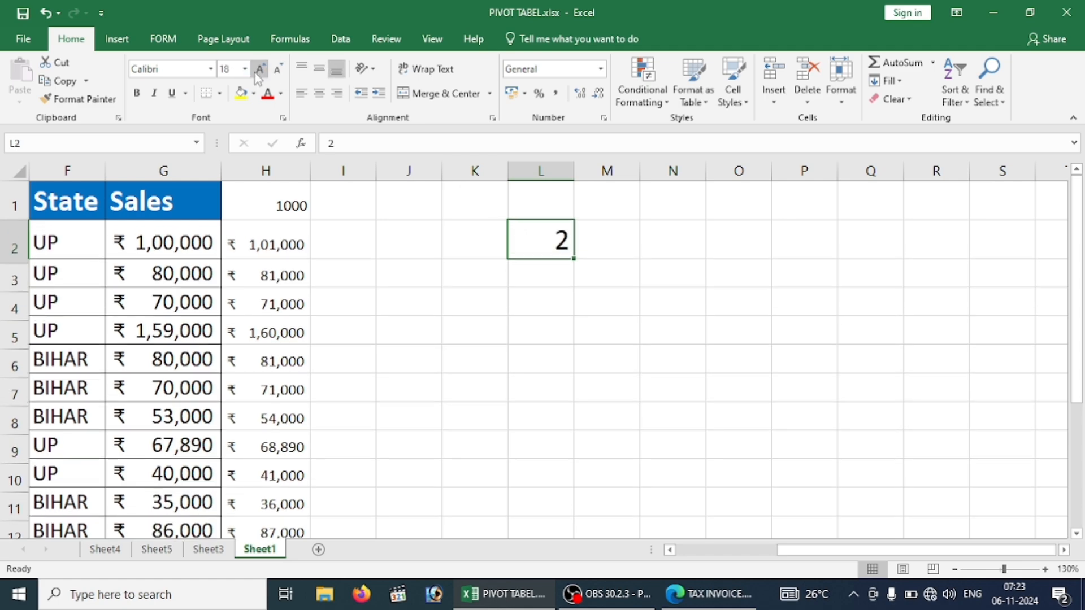
pyautogui.click(258, 70)
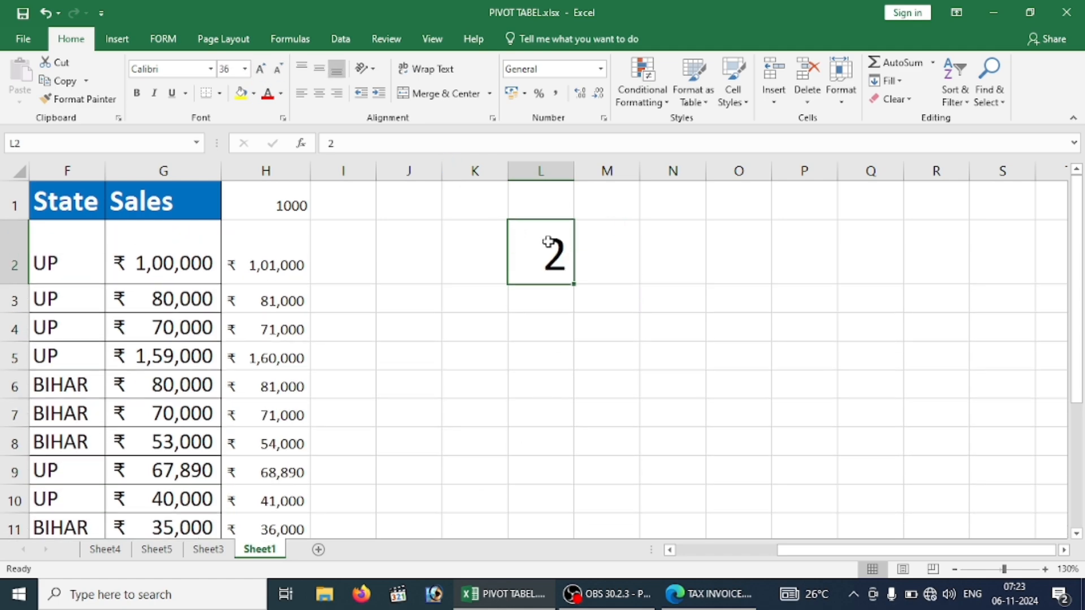
# Fill the value of L2 down column L through L11
pyautogui.moveTo(548, 242); pyautogui.dragTo(541, 528)
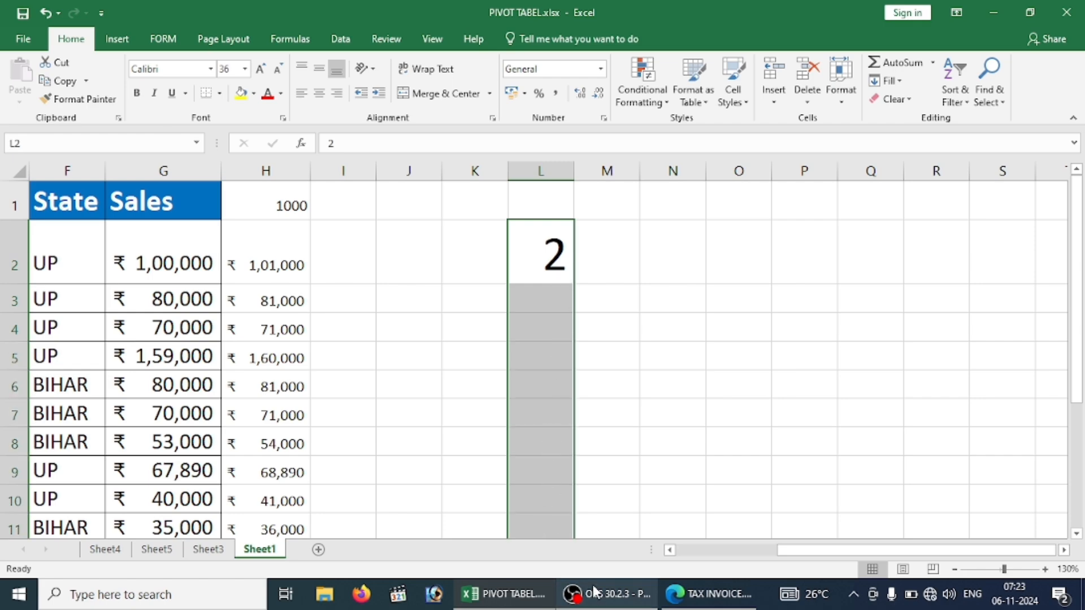
pyautogui.moveTo(594, 590)
pyautogui.hotkey('ctrl', 'd')
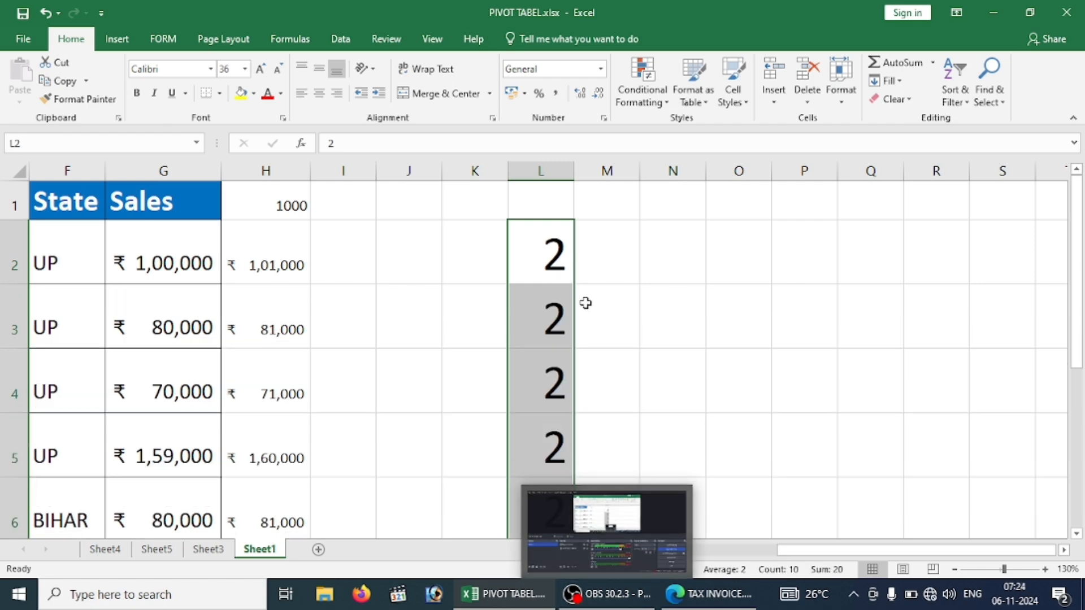
# Fill the value of L2 to the right across row 2 through Q2
pyautogui.click(544, 260)
pyautogui.moveTo(543, 254); pyautogui.dragTo(889, 260)
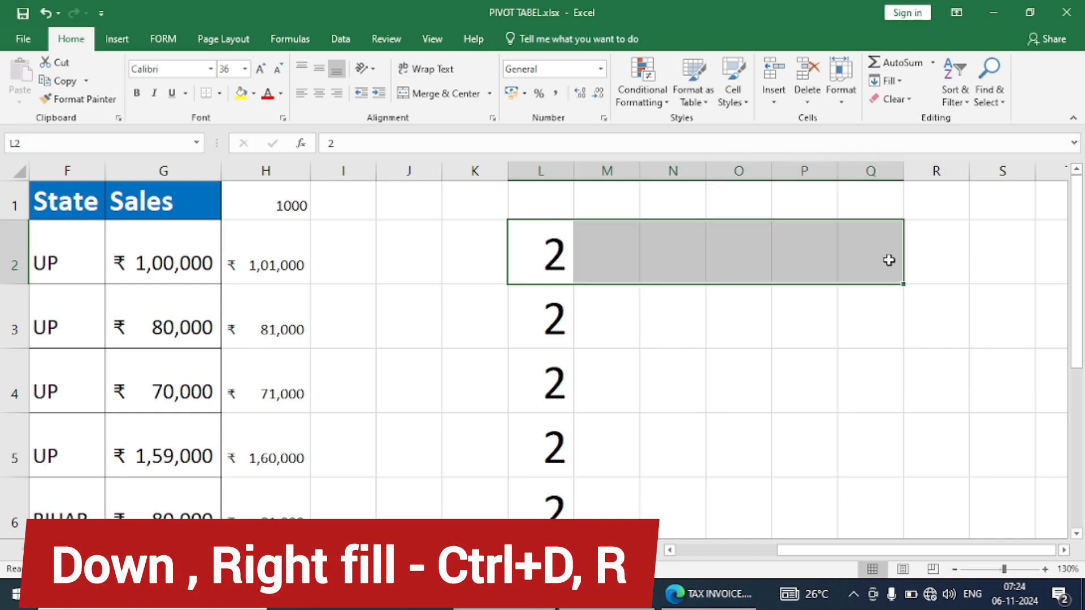
pyautogui.hotkey('ctrl', 'r')
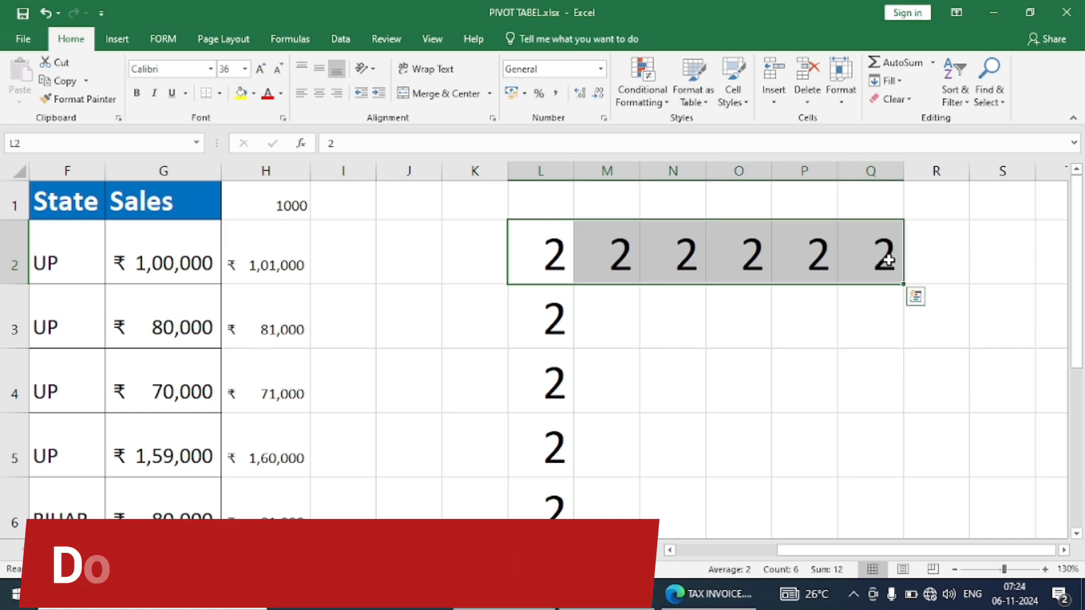
# Undo both fills and the last font size increases on L2, back to size 22
pyautogui.hotkey('ctrl', 'z')
pyautogui.hotkey('ctrl', 'z')
pyautogui.hotkey('ctrl', 'z')
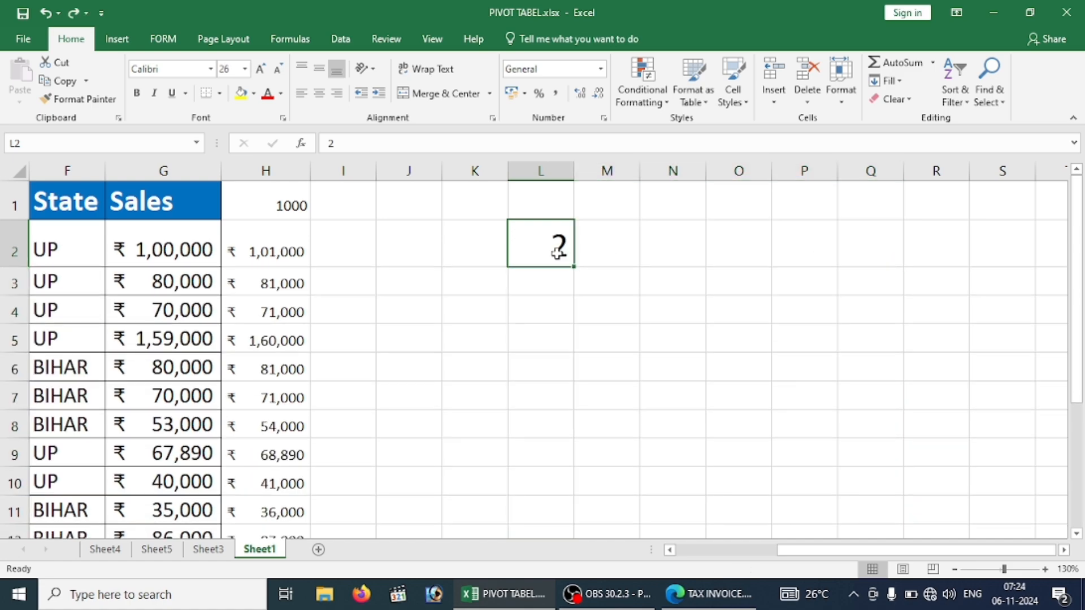
# Enter 1 in L2 and 2 in L3
pyautogui.click(541, 305)
pyautogui.click(541, 233)
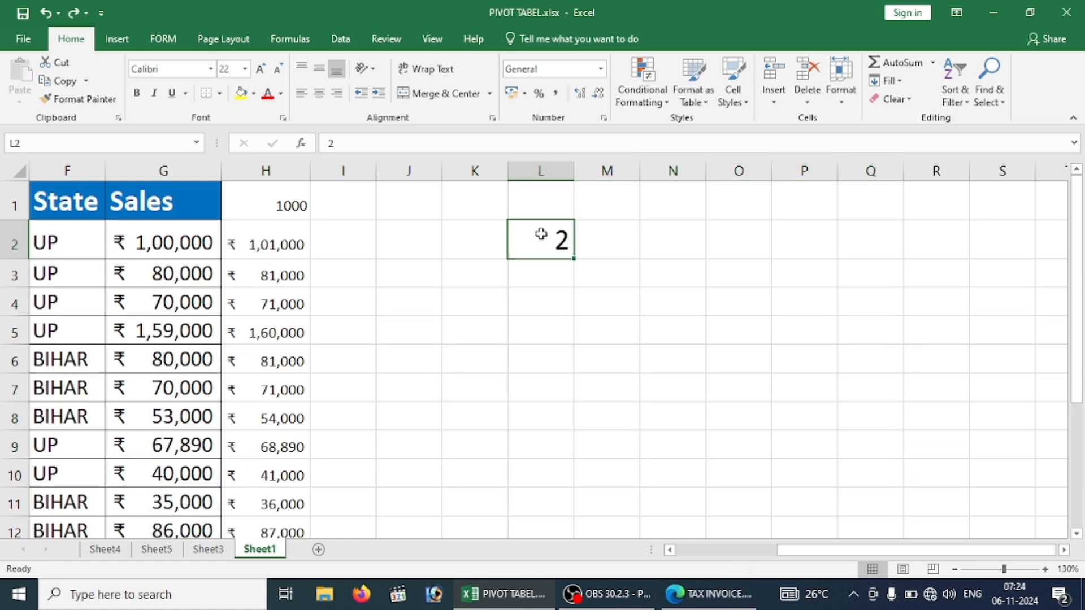
pyautogui.write('1')
pyautogui.press('Return')
pyautogui.write('2')
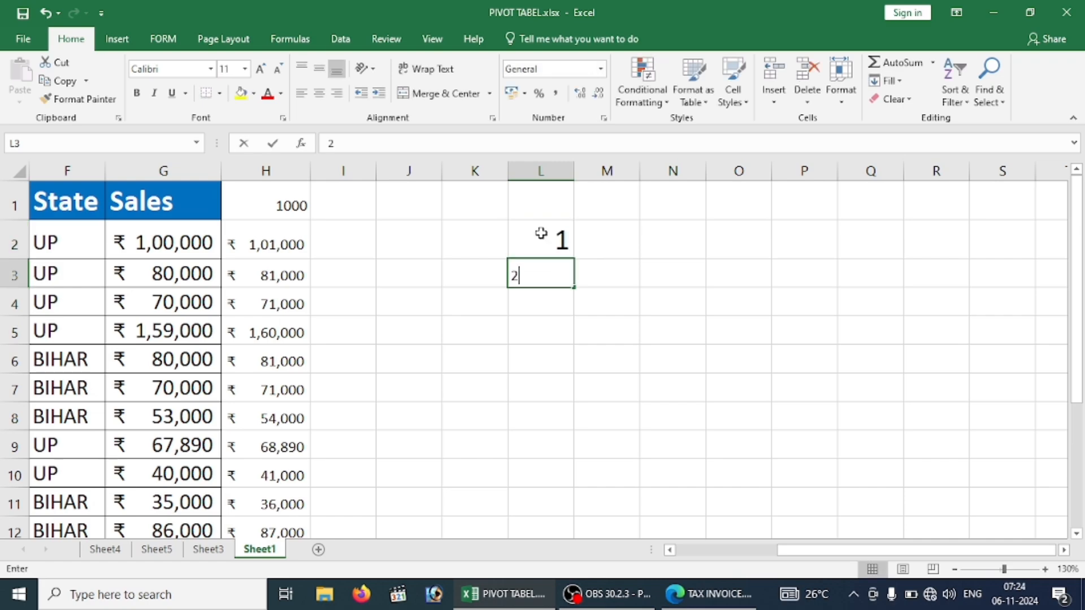
pyautogui.press('Return')
# Try filling down the range L2 to L10 and undo the fill
pyautogui.moveTo(540, 233); pyautogui.dragTo(560, 468)
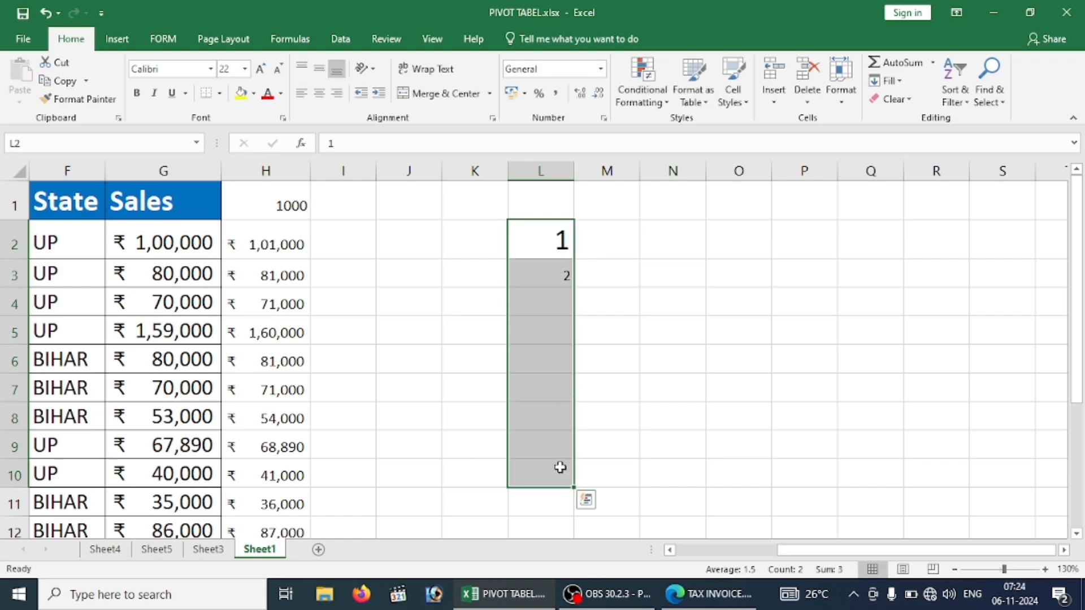
pyautogui.hotkey('ctrl', 'd')
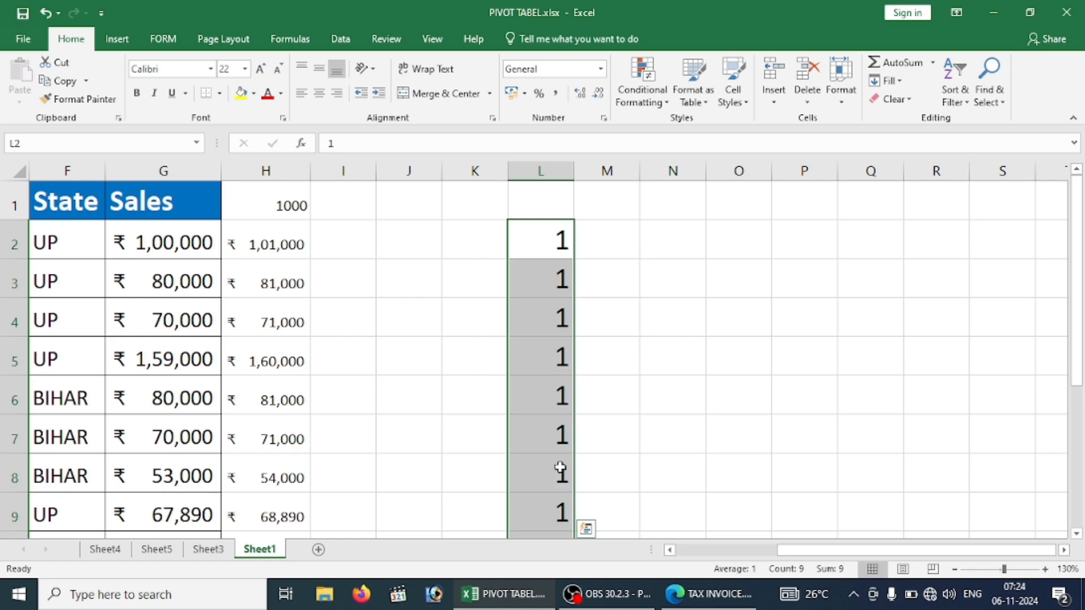
pyautogui.hotkey('ctrl', 'z')
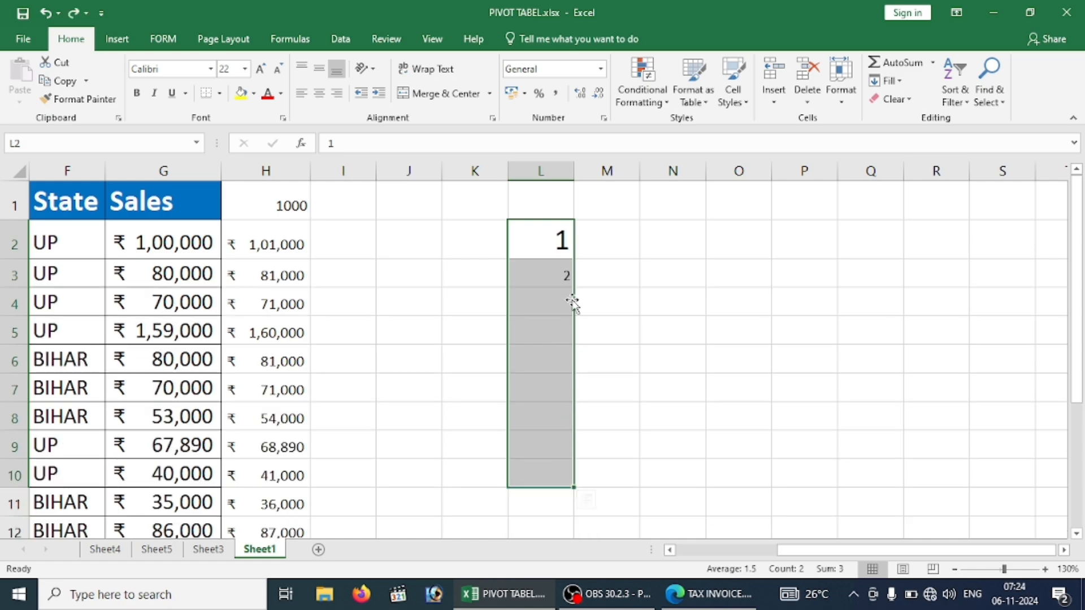
# Clear the formulas in column H from H3 down to the last filled cell
pyautogui.click(268, 248)
pyautogui.click(270, 266)
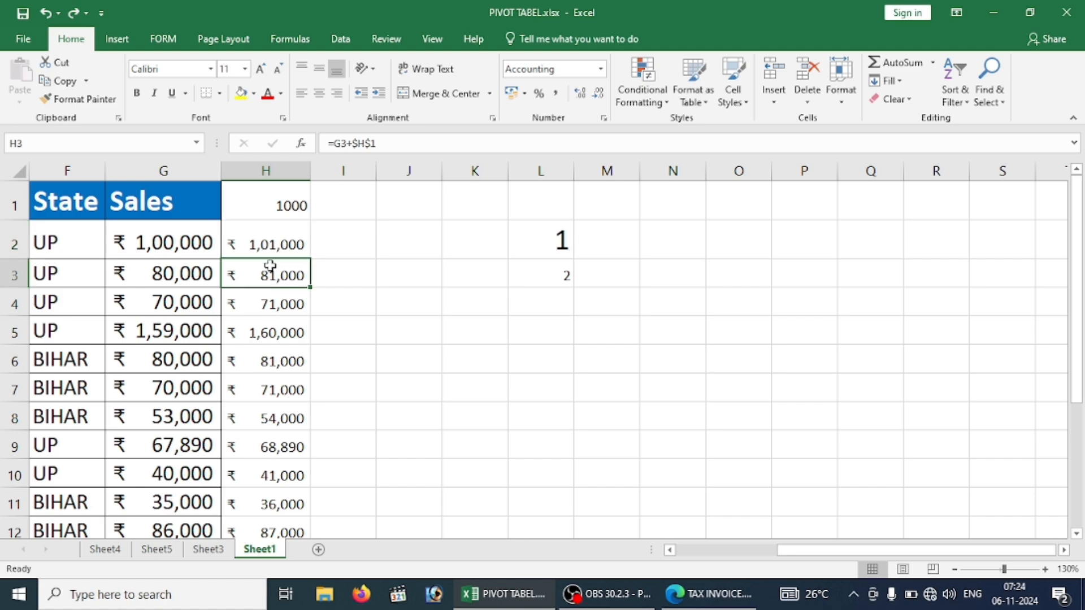
pyautogui.hotkey('ctrl', 'shift', 'Down')
pyautogui.press('Delete')
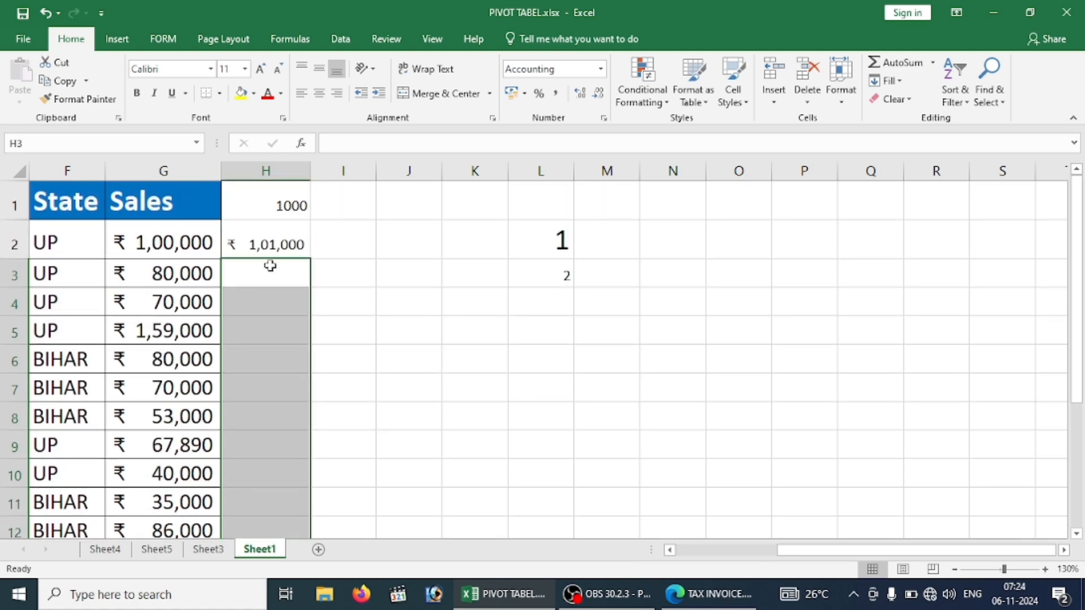
# Fill the H2 formula =G2+$H$1 down column H to the sheet's last row
pyautogui.click(277, 242)
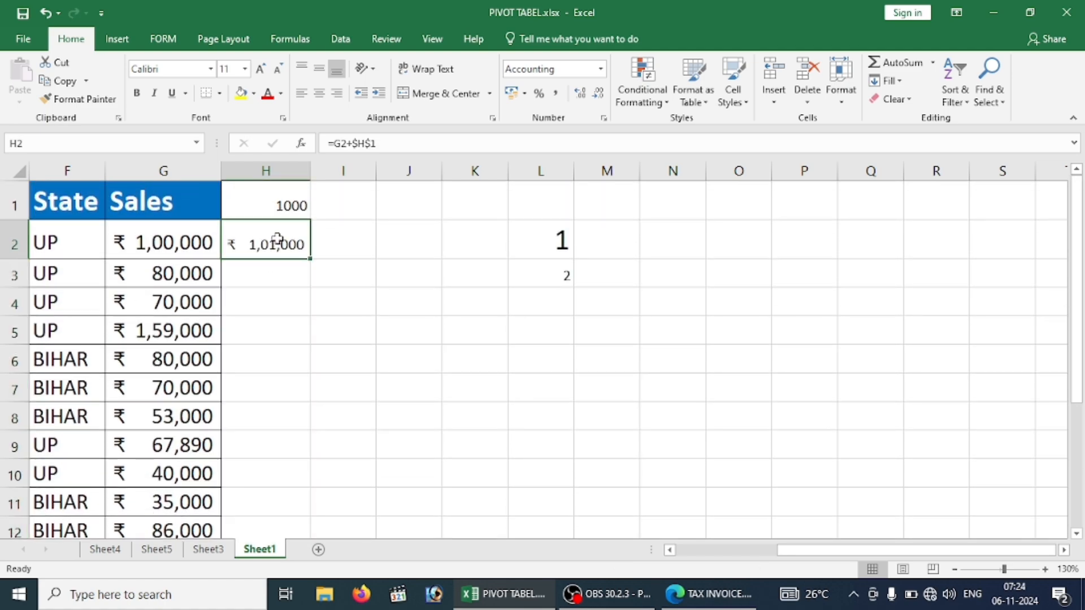
pyautogui.hotkey('ctrl', 'shift', 'Down')
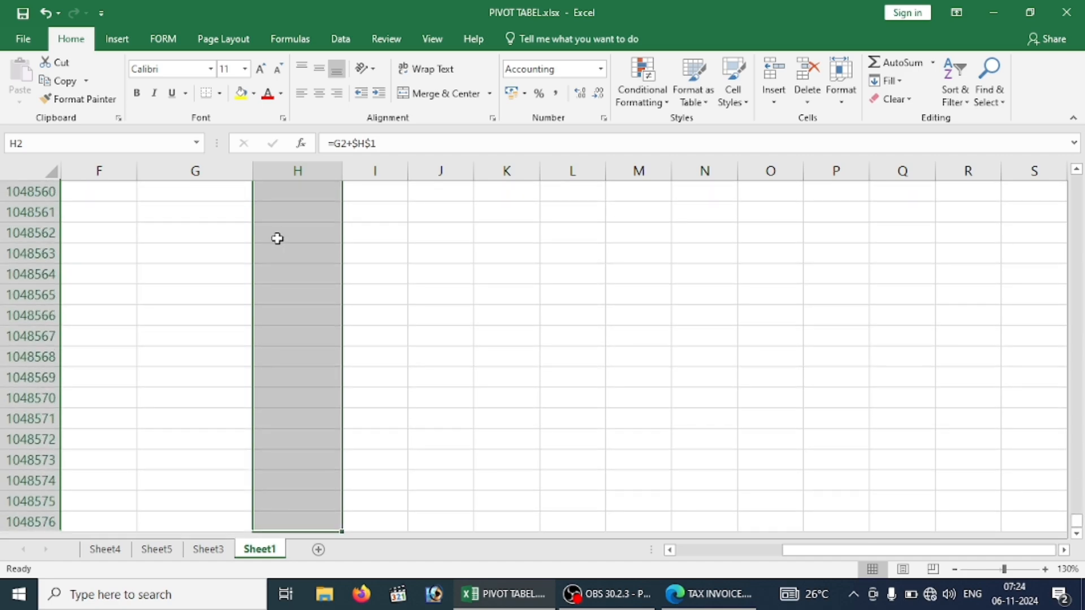
pyautogui.hotkey('ctrl', 'd')
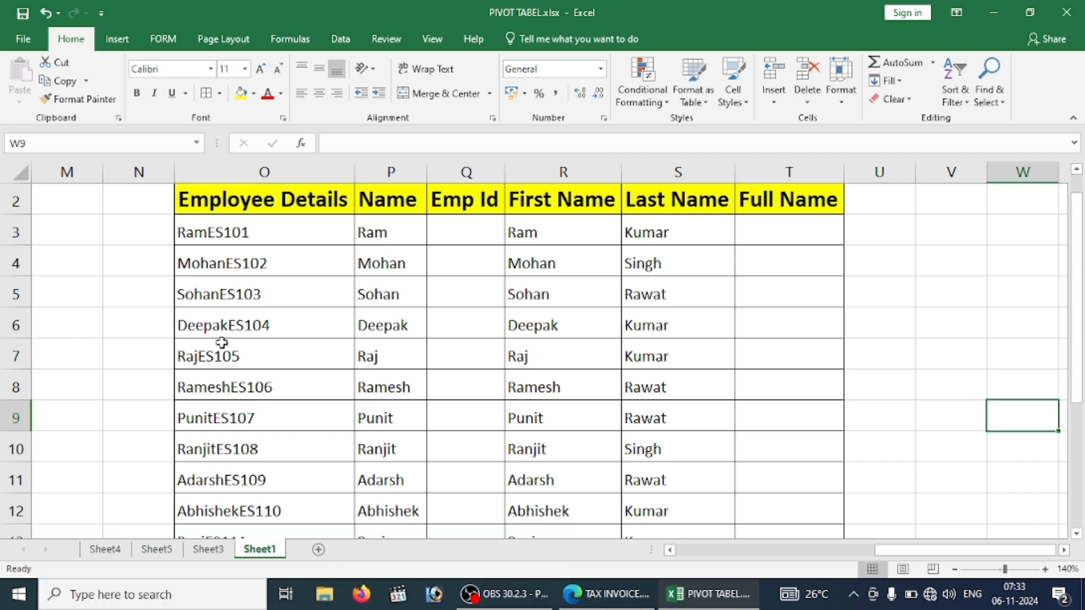
# Clear the entries under the Name header in P3 to P16 of the employee table
pyautogui.click(397, 226)
pyautogui.hotkey('ctrl', 'shift', 'Down')
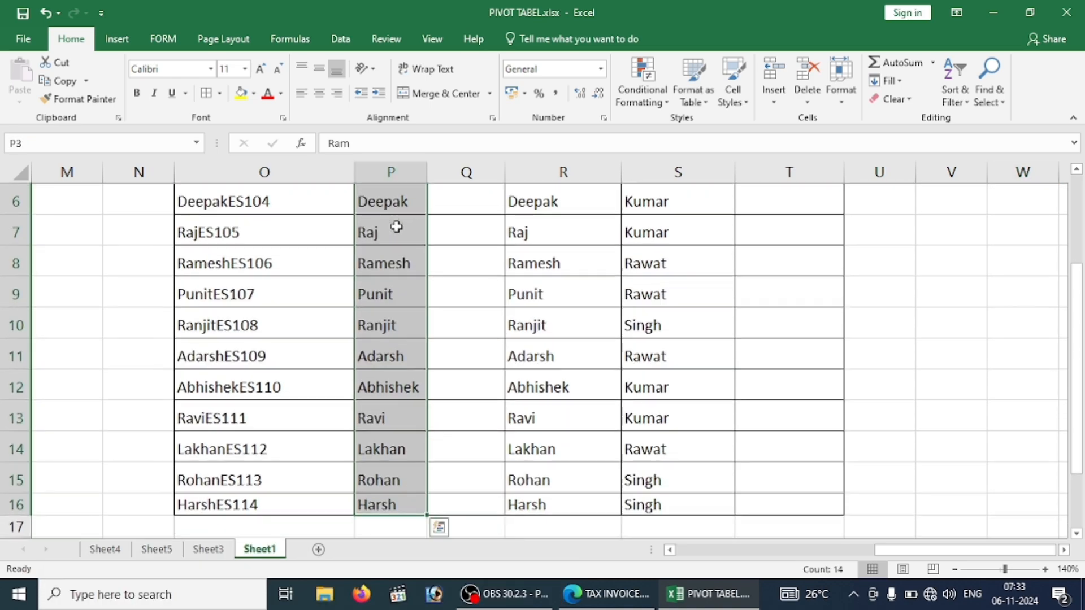
pyautogui.scroll(2, 397, 227)
pyautogui.press('Delete')
pyautogui.click(397, 226)
pyautogui.press('Right')
pyautogui.press('Right')
pyautogui.press('Right')
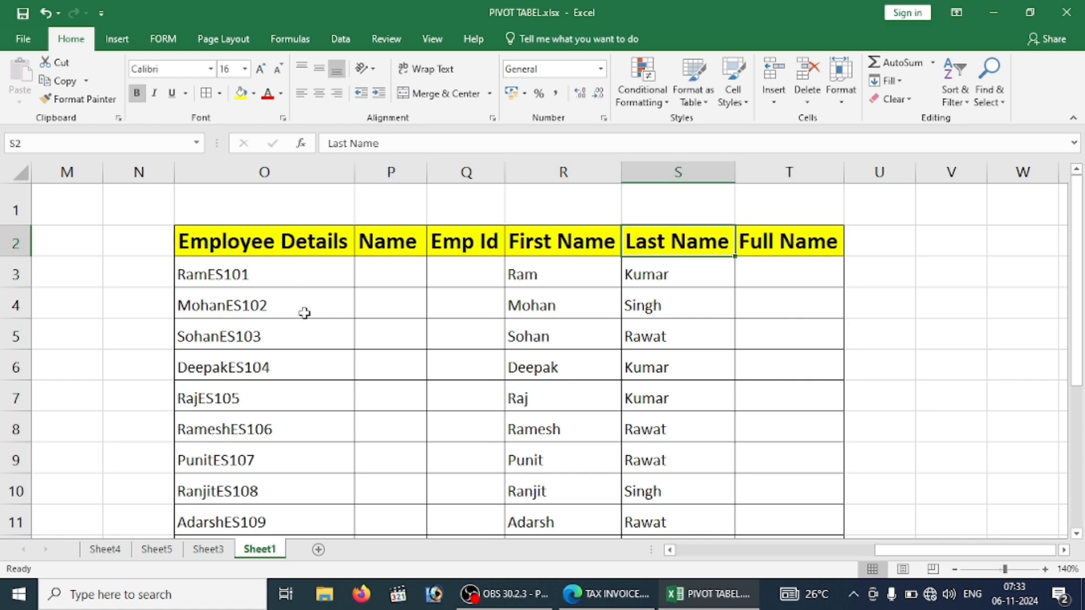
# Enter the first employee's name from O3 in P3 and Flash Fill the rest of the Name column
pyautogui.click(284, 285)
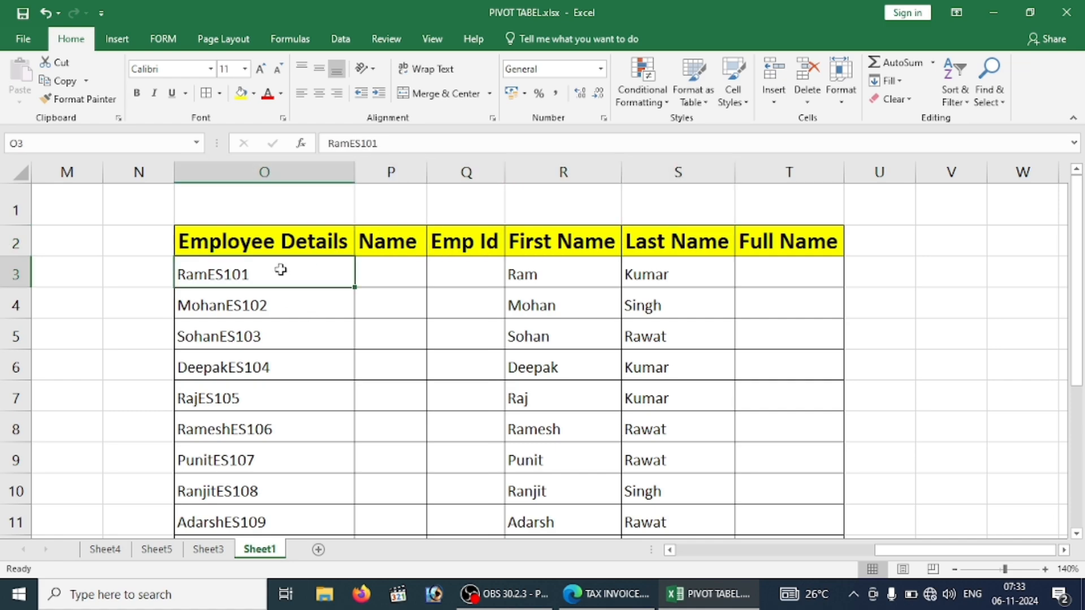
pyautogui.click(377, 266)
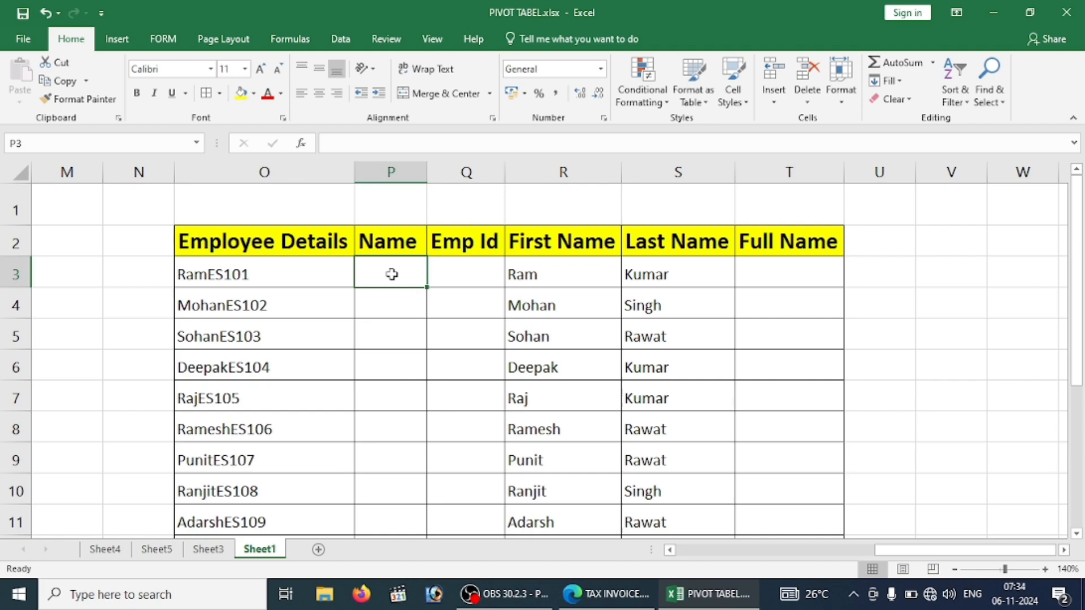
pyautogui.write('Ram')
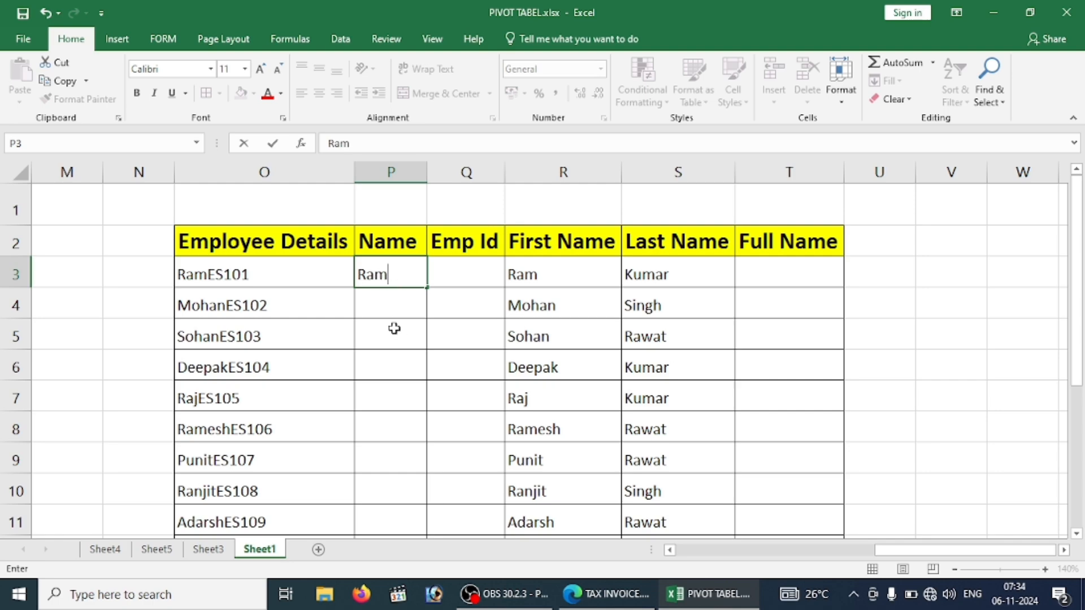
pyautogui.click(394, 328)
pyautogui.click(395, 280)
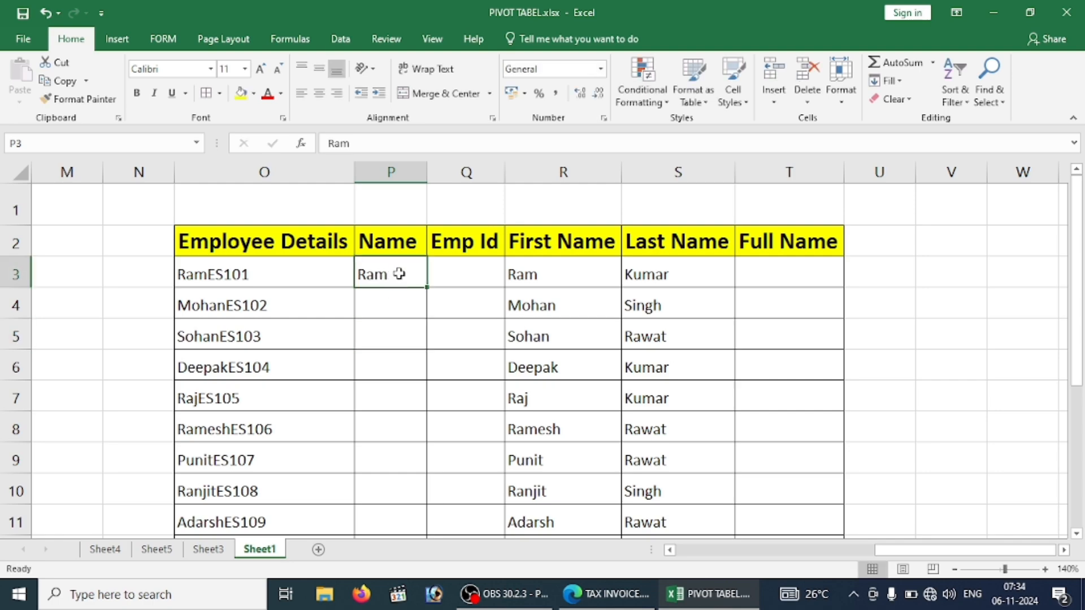
pyautogui.hotkey('ctrl', 'e')
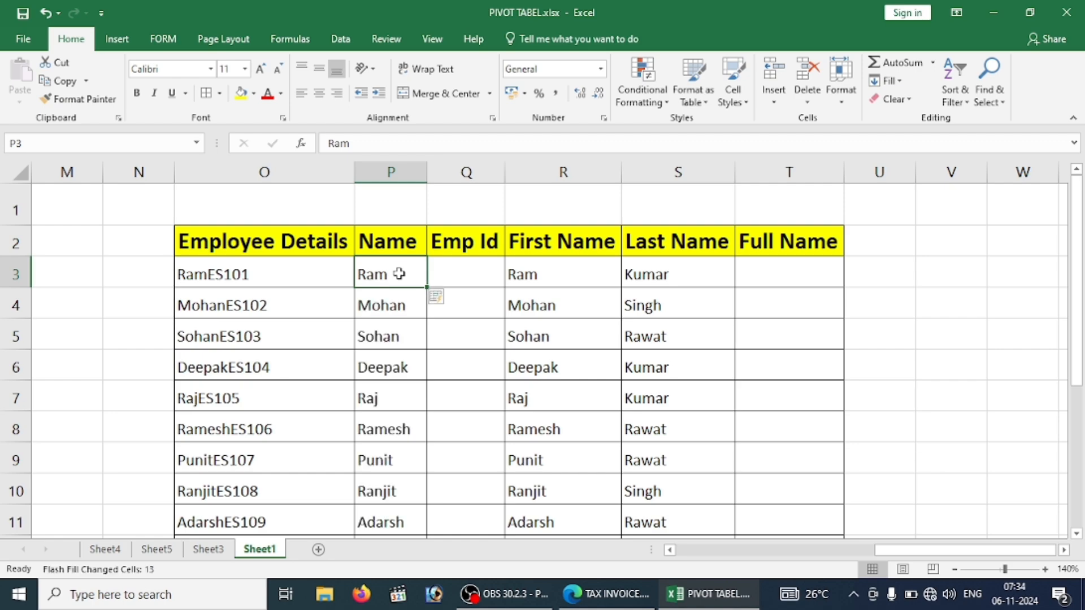
# Examine the flash-filled Name column down to P15, comparing it with Employee Details, and return to its header
pyautogui.press('Down')
pyautogui.press('Down')
pyautogui.press('Down')
pyautogui.press('Down')
pyautogui.press('Down')
pyautogui.press('Down')
pyautogui.press('Down')
pyautogui.press('Down')
pyautogui.press('Down')
pyautogui.press('Down')
pyautogui.press('Down')
pyautogui.press('Down')
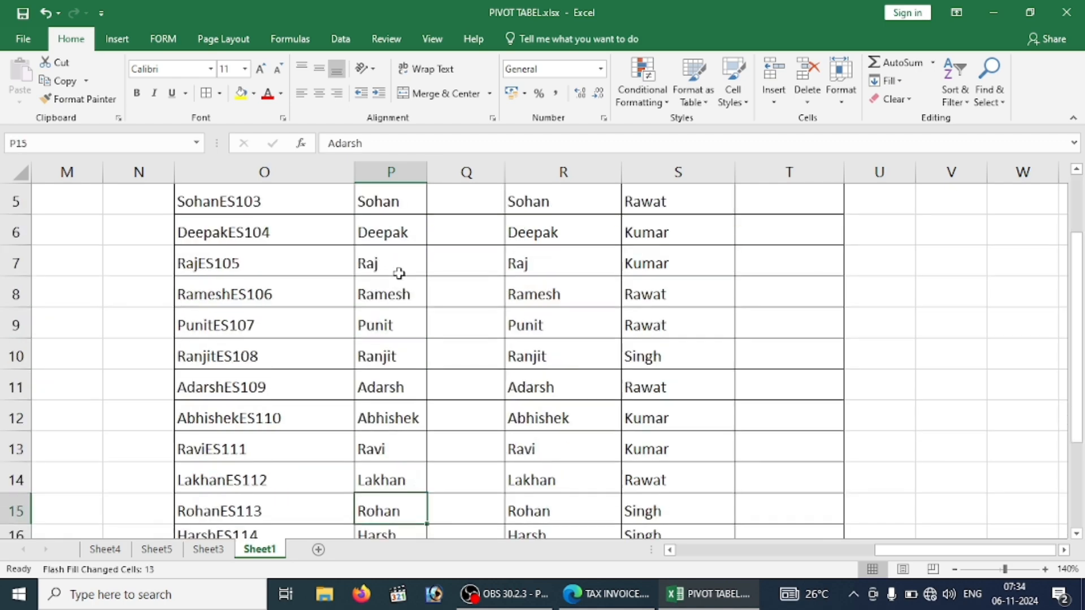
pyautogui.press('Up')
pyautogui.press('Up')
pyautogui.press('Up')
pyautogui.press('Up')
pyautogui.press('Up')
pyautogui.press('Up')
pyautogui.press('Up')
pyautogui.press('Up')
pyautogui.press('Up')
pyautogui.press('Up')
pyautogui.press('Up')
pyautogui.press('Up')
pyautogui.press('Up')
pyautogui.press('Up')
pyautogui.press('Down')
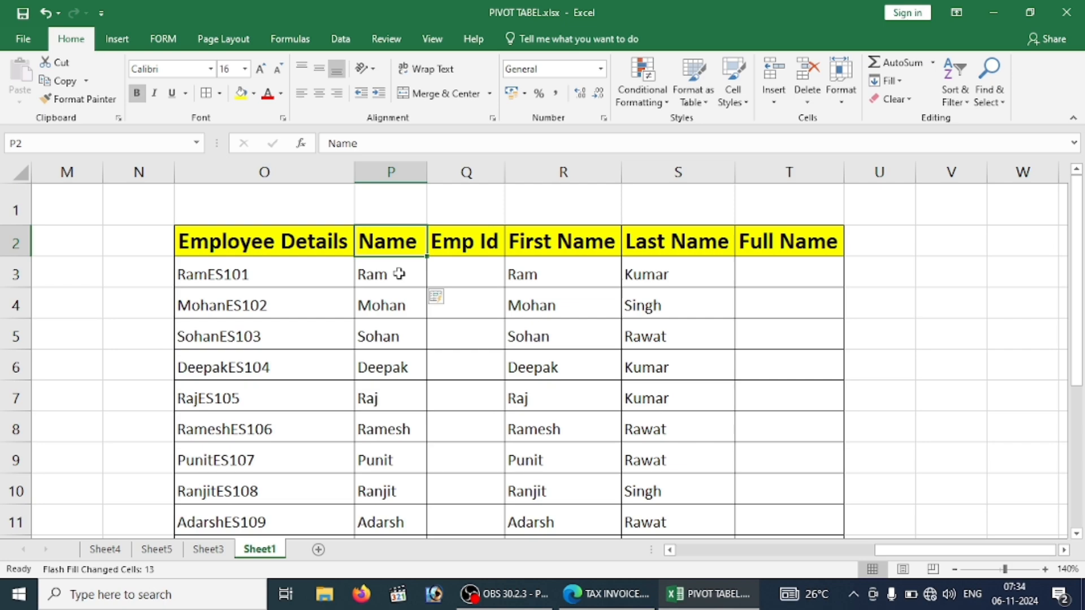
# Enter the first employee's ID from O3 in Q3 and Flash Fill the rest of the Emp Id column
pyautogui.click(454, 272)
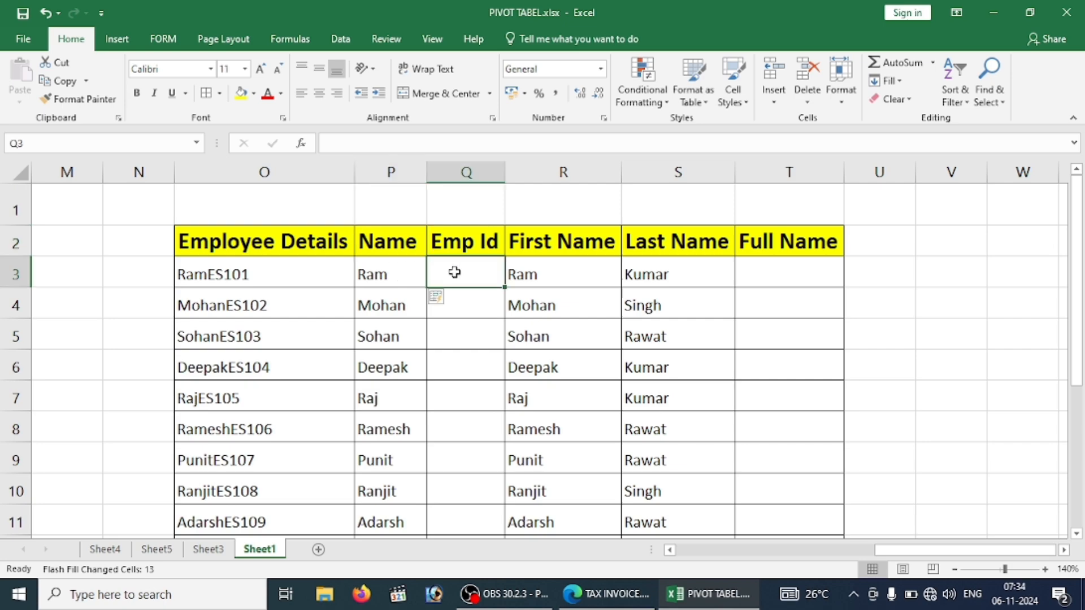
pyautogui.write('E')
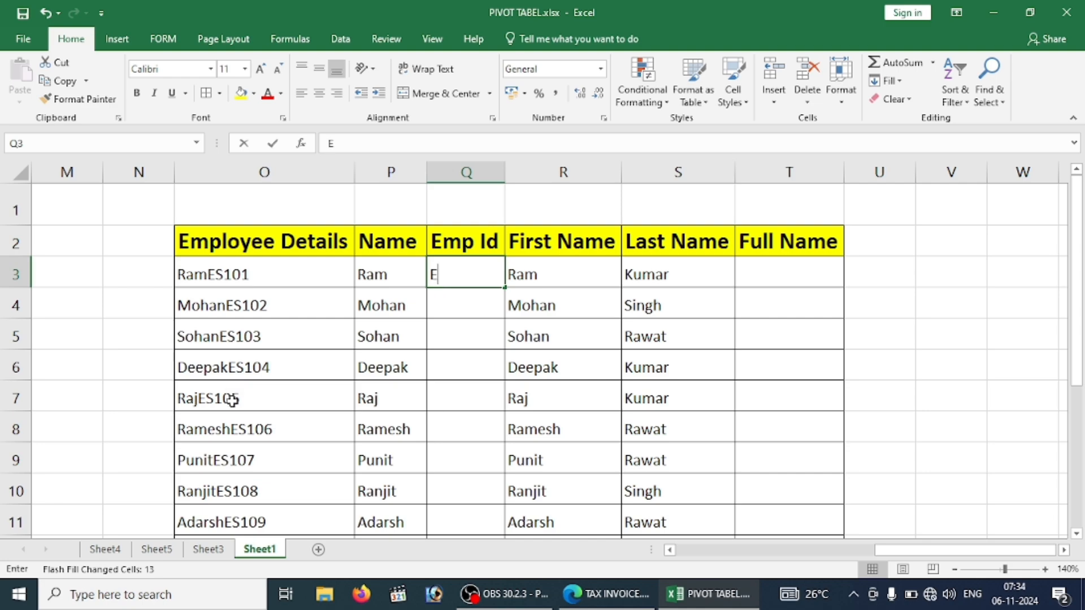
pyautogui.write('S101')
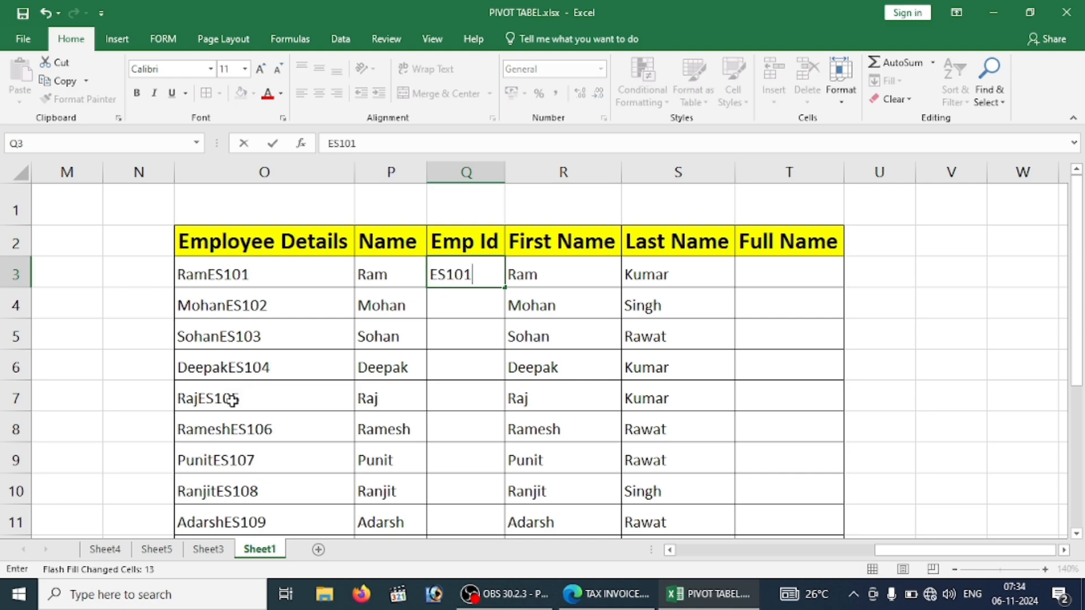
pyautogui.click(472, 305)
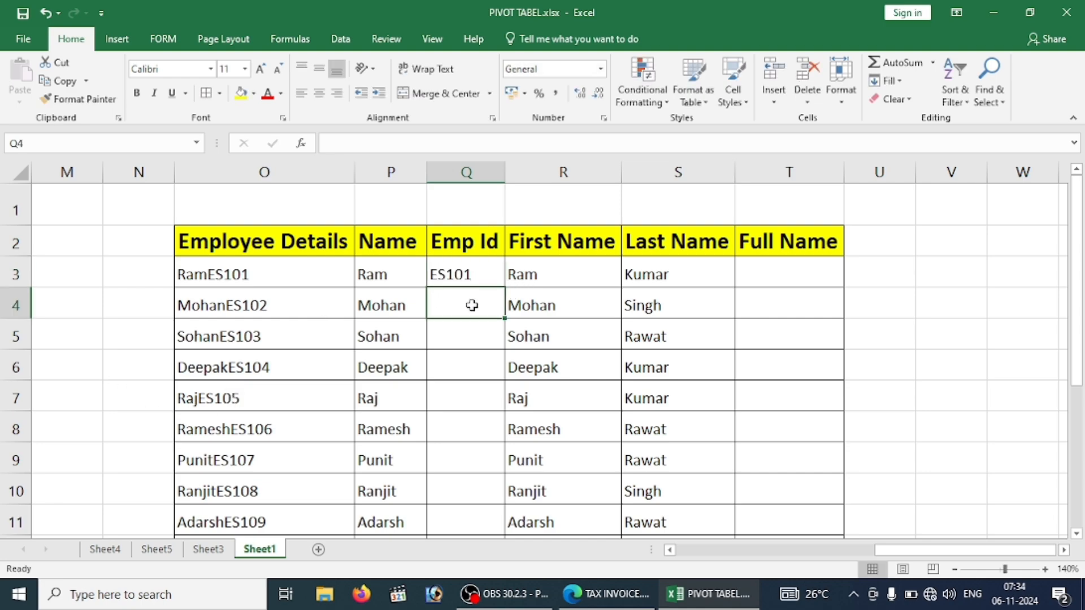
pyautogui.click(460, 275)
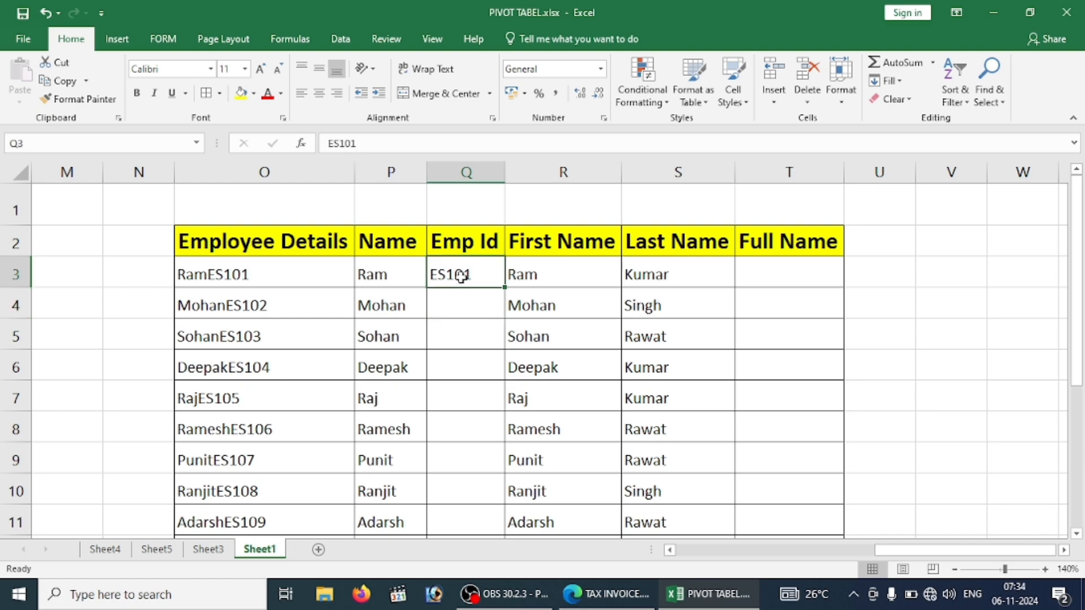
pyautogui.hotkey('ctrl', 'e')
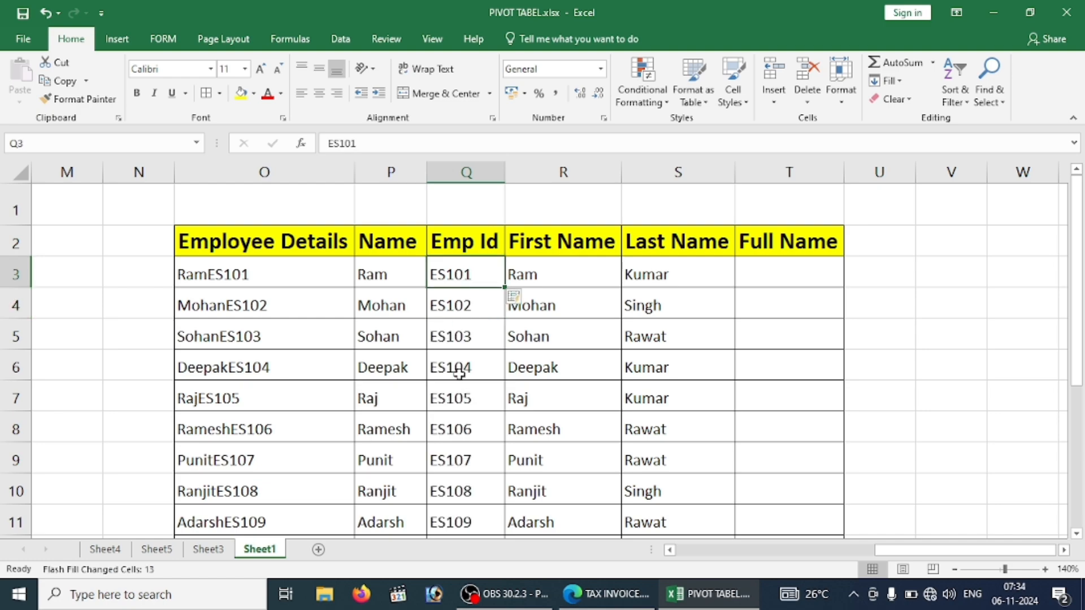
# Examine the flash-filled Emp Id column down to Q16, comparing it with Employee Details, and return to row 1
pyautogui.press('Down')
pyautogui.press('Down')
pyautogui.press('Down')
pyautogui.press('Down')
pyautogui.press('Down')
pyautogui.press('Down')
pyautogui.press('Down')
pyautogui.press('Down')
pyautogui.press('Down')
pyautogui.press('Down')
pyautogui.press('Down')
pyautogui.press('Down')
pyautogui.press('Down')
pyautogui.press('Up')
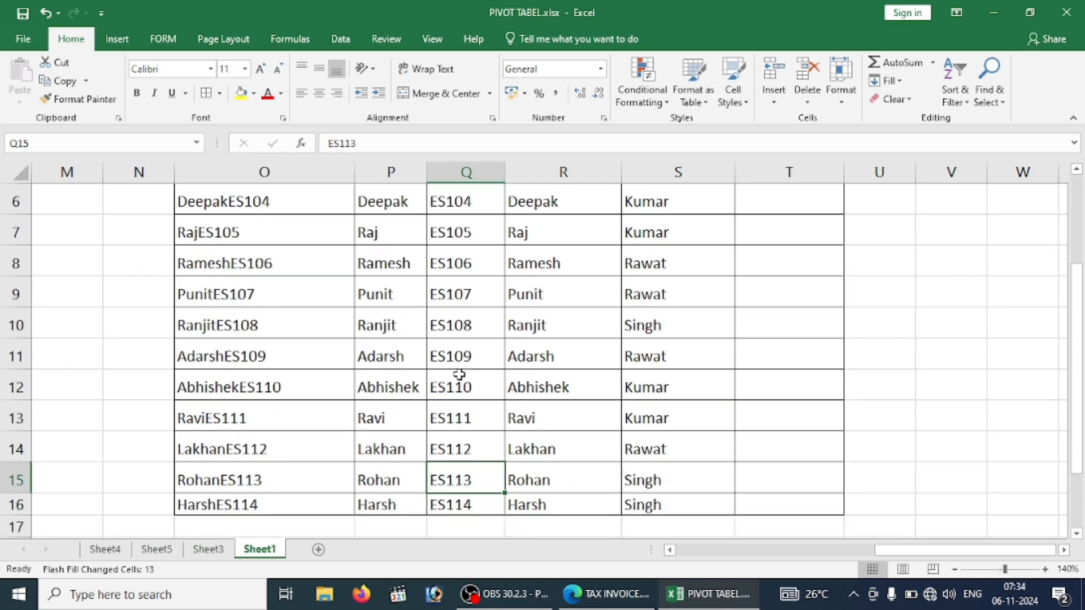
pyautogui.press('Up')
pyautogui.press('Up')
pyautogui.press('Up')
pyautogui.press('Up')
pyautogui.press('Up')
pyautogui.press('Up')
pyautogui.press('Up')
pyautogui.press('Up')
pyautogui.press('Up')
pyautogui.press('Up')
pyautogui.press('Up')
pyautogui.press('Up')
pyautogui.press('Up')
pyautogui.press('Up')
pyautogui.press('Right')
pyautogui.press('Right')
pyautogui.press('Right')
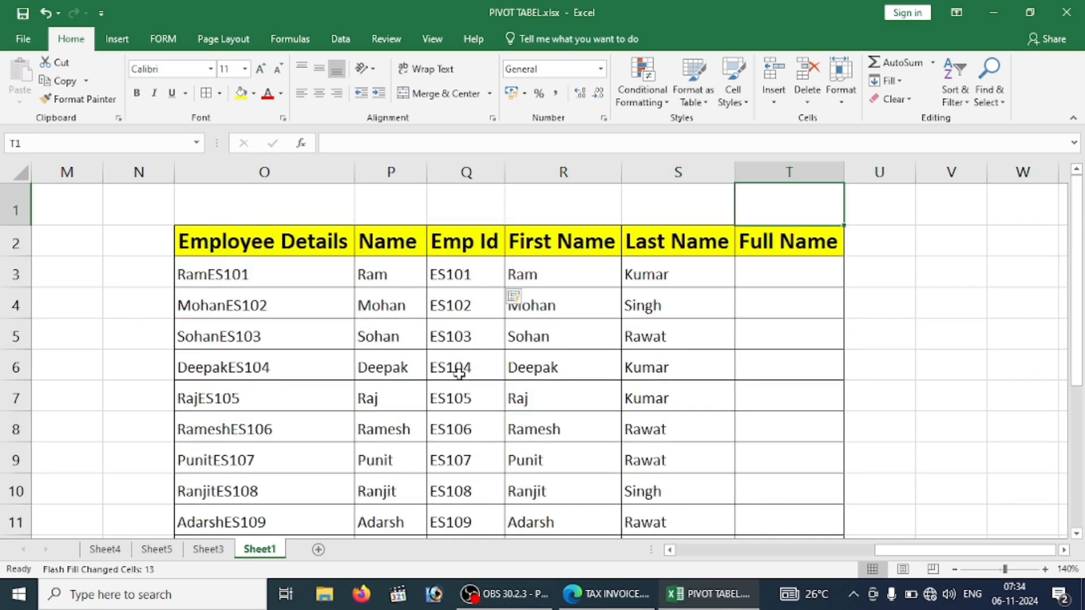
pyautogui.press('Right')
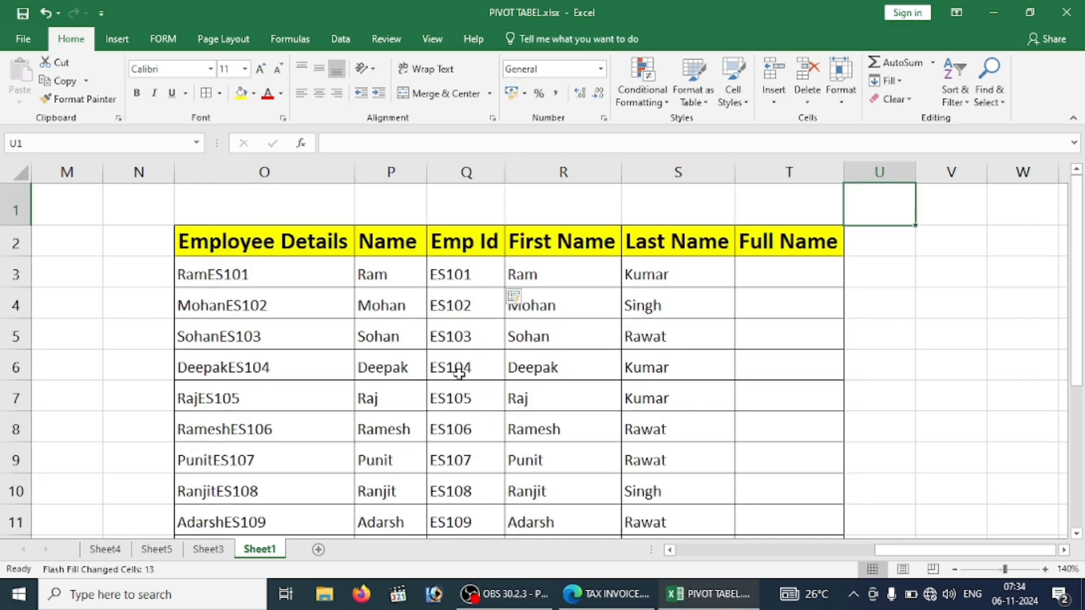
# Enter the first employee's first and last name, separated by a space, in T3 and Flash Fill the Full Name column
pyautogui.click(553, 273)
pyautogui.click(669, 279)
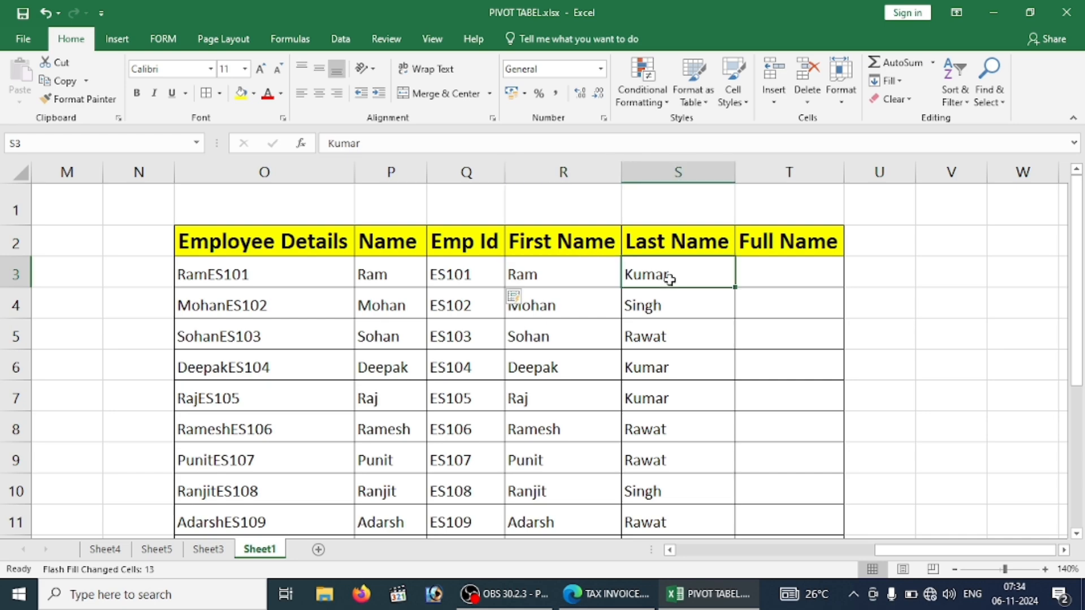
pyautogui.click(543, 280)
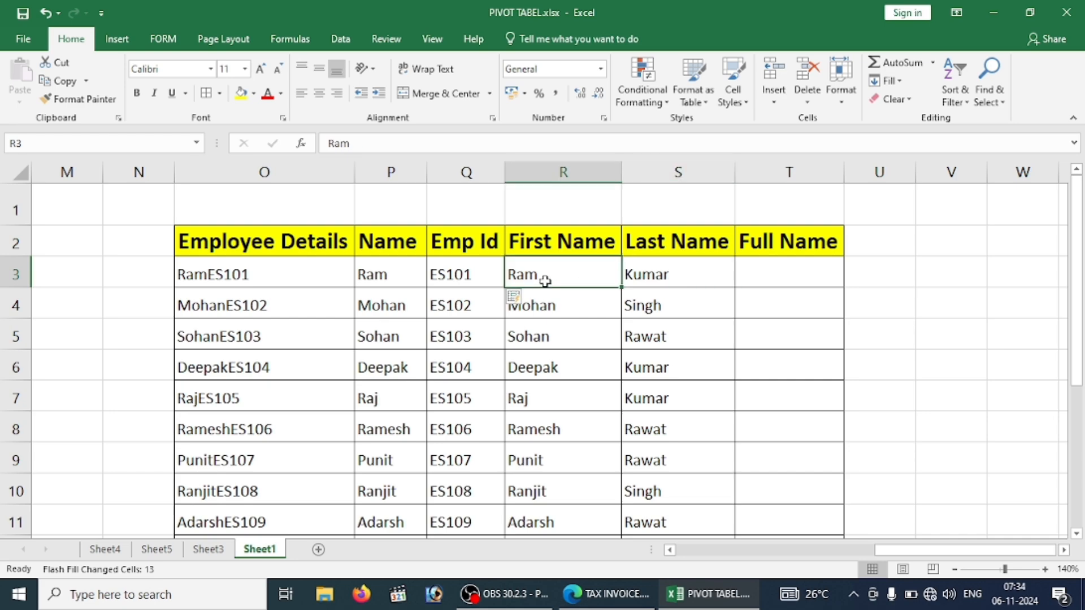
pyautogui.click(627, 279)
pyautogui.click(803, 261)
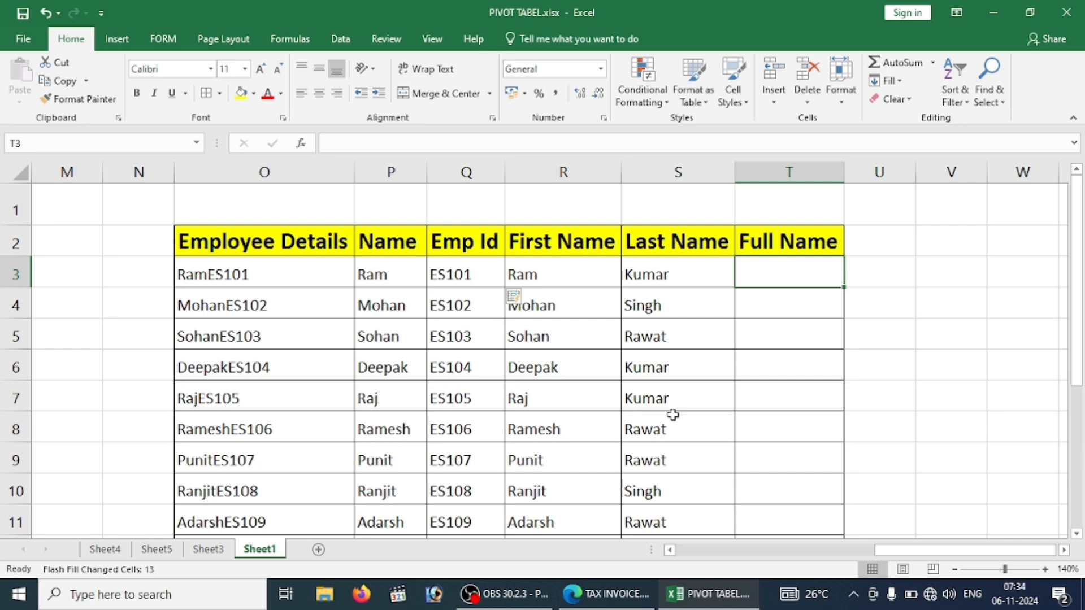
pyautogui.write('Ra')
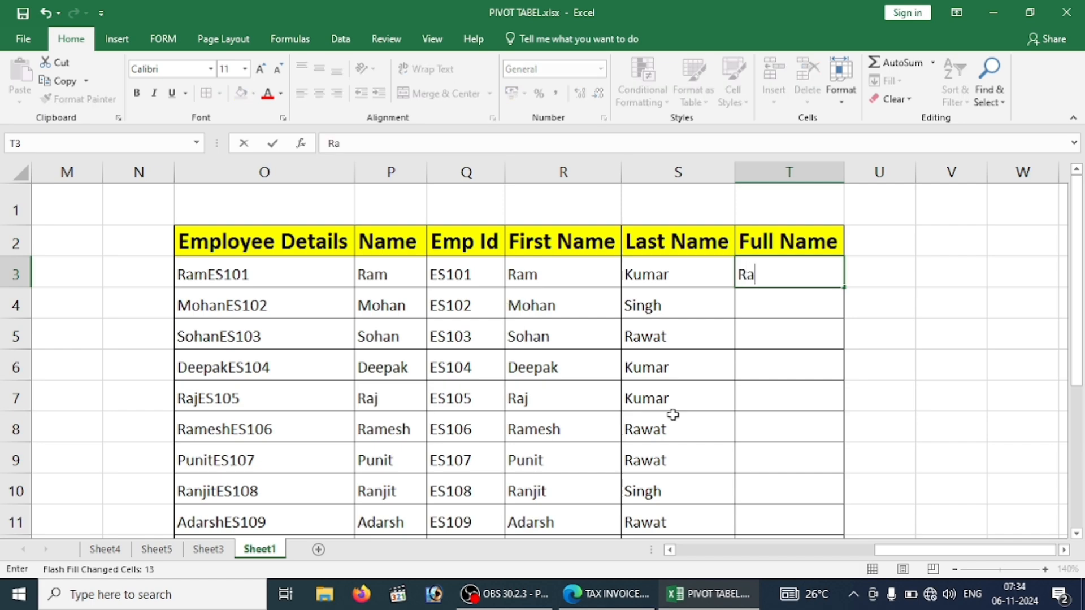
pyautogui.write('m Kumar')
pyautogui.click(673, 459)
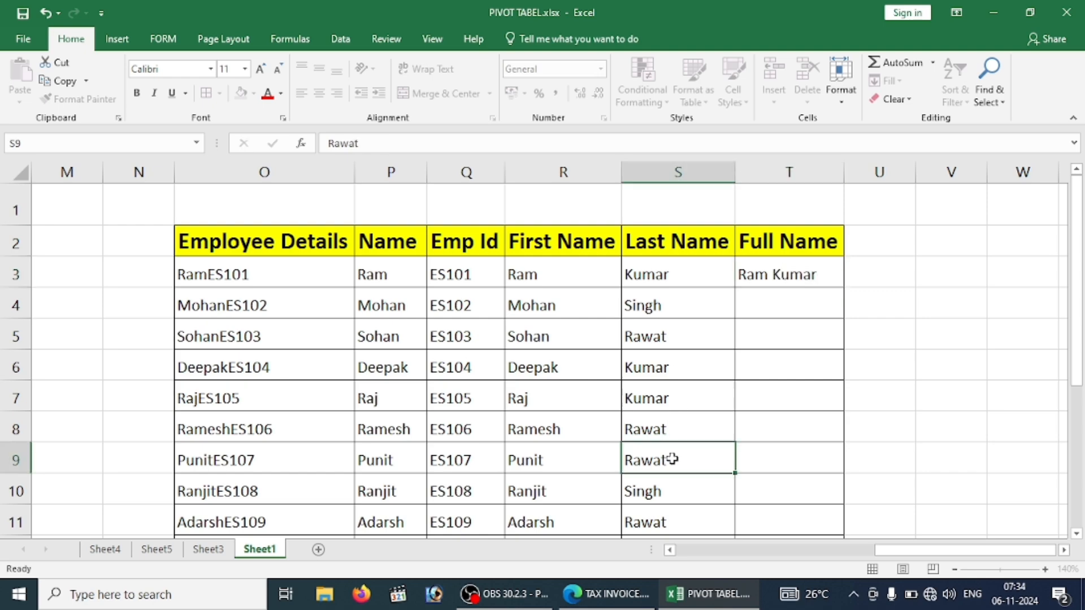
pyautogui.click(782, 269)
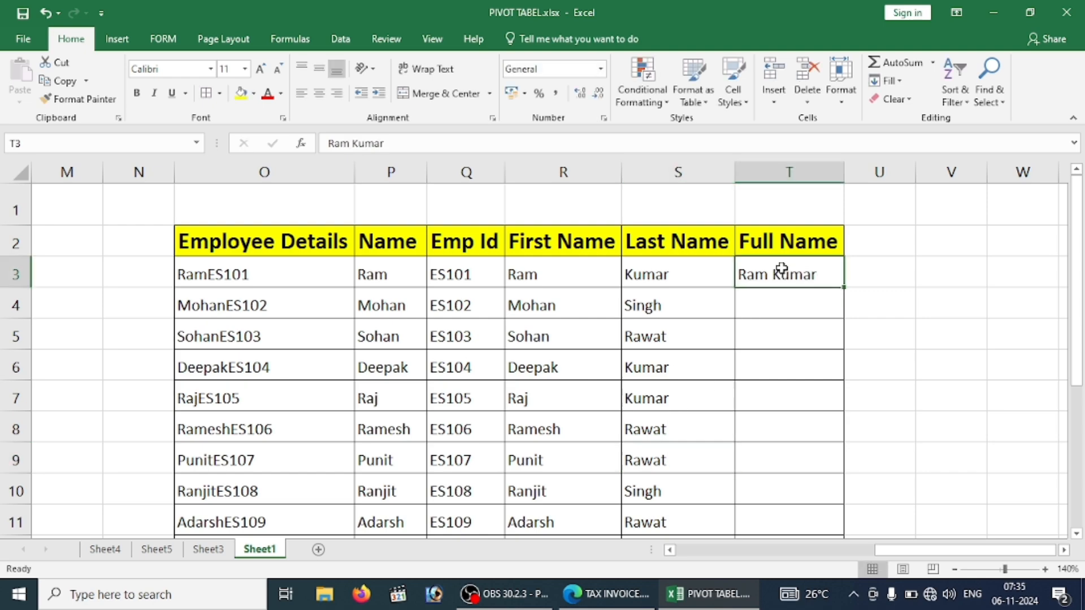
pyautogui.hotkey('ctrl', 'e')
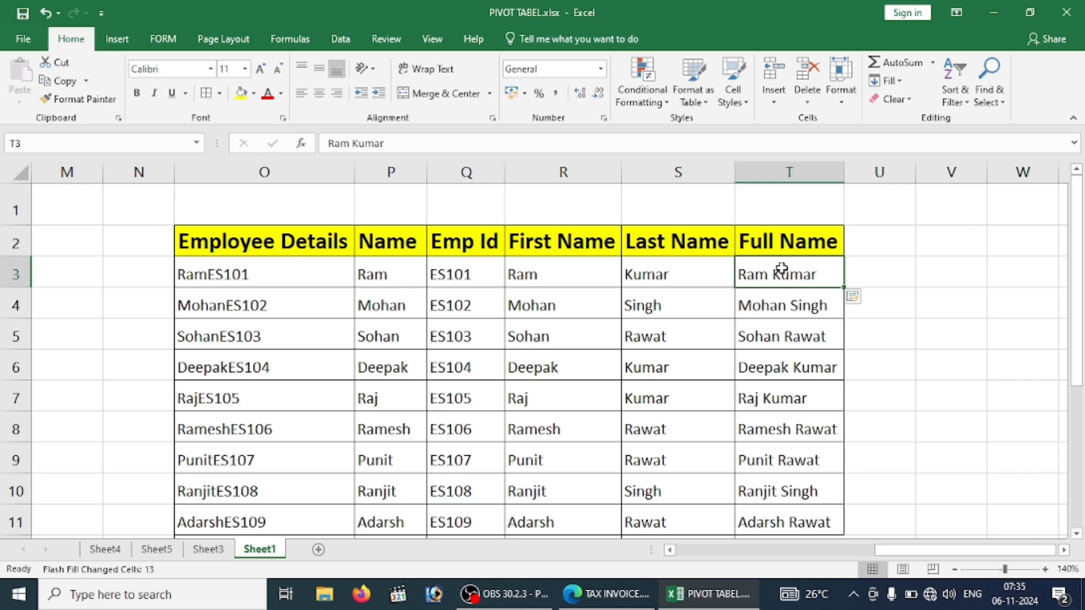
# Examine the flash-filled Full Name column down to T16, checking it against the First Name and Last Name columns
pyautogui.press('Down')
pyautogui.press('Down')
pyautogui.press('Down')
pyautogui.press('Down')
pyautogui.press('Down')
pyautogui.press('Down')
pyautogui.press('Down')
pyautogui.press('Down')
pyautogui.press('Down')
pyautogui.press('Down')
pyautogui.press('Down')
pyautogui.press('Down')
pyautogui.press('Down')
pyautogui.press('Down')
pyautogui.press('Up')
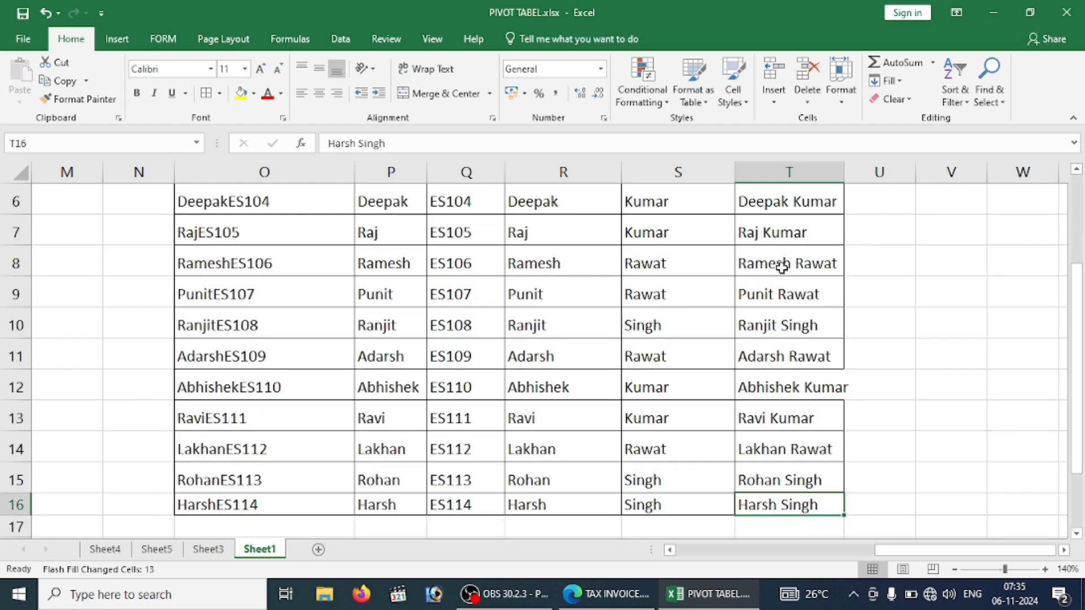
pyautogui.press('Up')
pyautogui.press('Up')
pyautogui.press('Up')
pyautogui.press('Up')
pyautogui.press('Up')
pyautogui.press('Up')
pyautogui.press('Up')
pyautogui.press('Up')
pyautogui.press('Up')
pyautogui.press('Up')
pyautogui.press('Up')
pyautogui.press('Up')
pyautogui.press('Up')
pyautogui.press('Up')
pyautogui.press('Up')
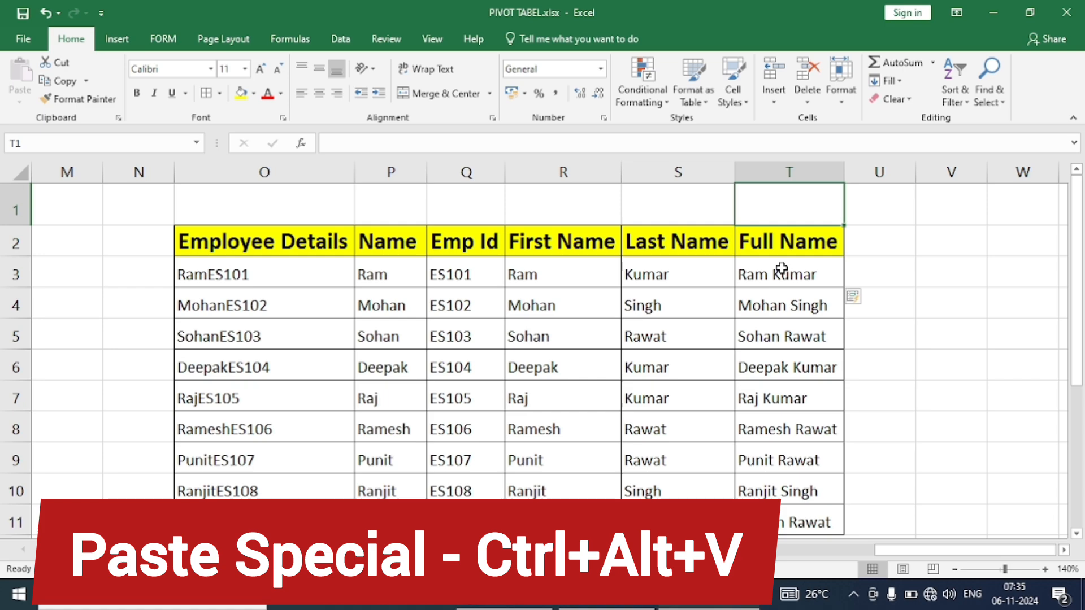
pyautogui.click(781, 268)
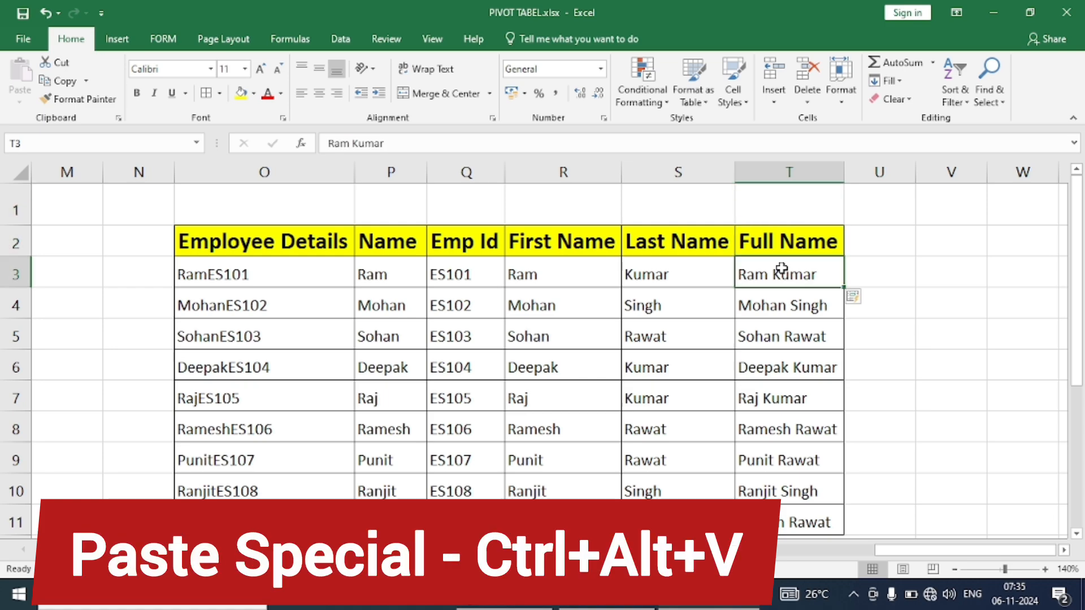
pyautogui.click(467, 317)
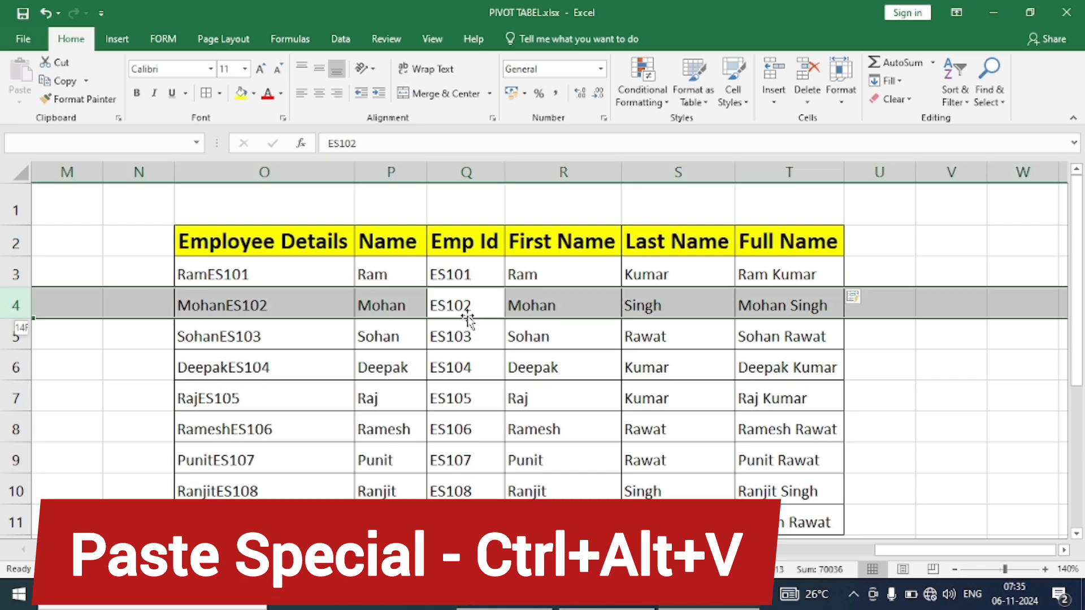
pyautogui.click(357, 244)
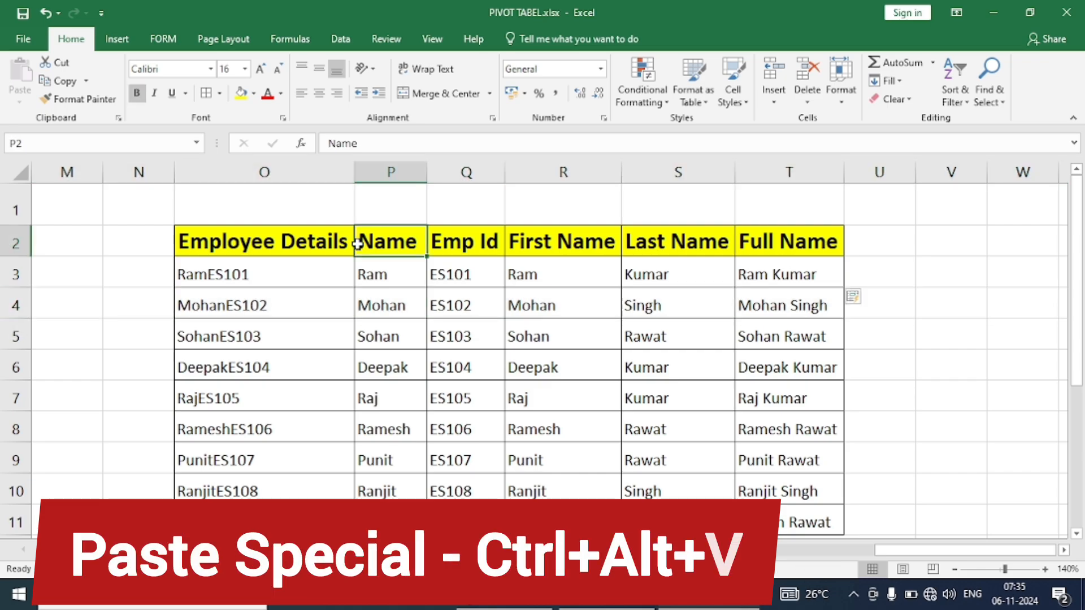
# Copy the whole employee table O2:T16, including its headers
pyautogui.click(260, 253)
pyautogui.hotkey('ctrl', 'shift', 'Right')
pyautogui.hotkey('ctrl', 'shift', 'Down')
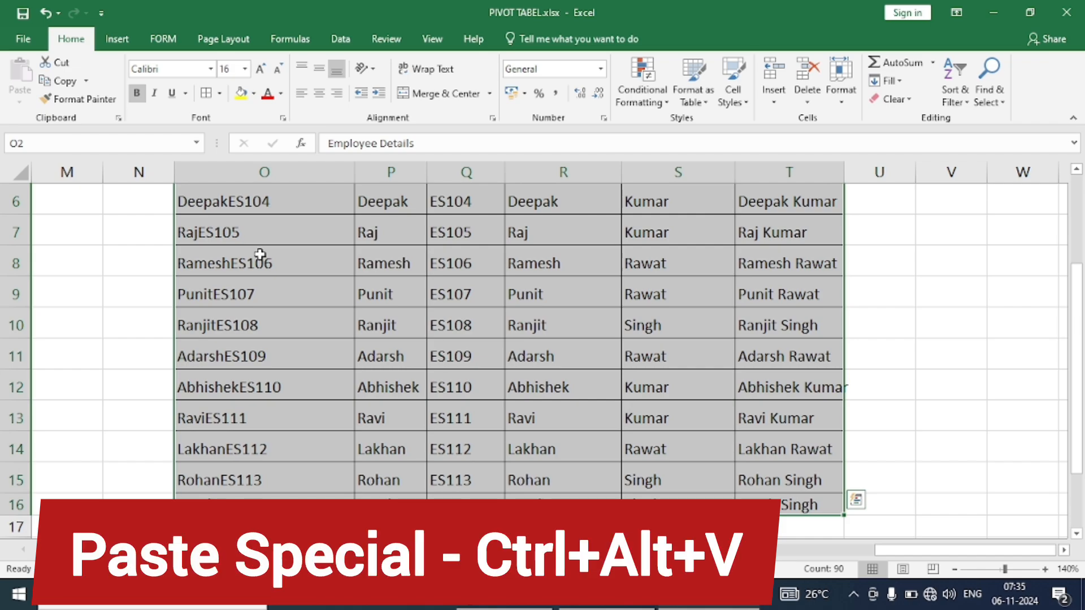
pyautogui.hotkey('ctrl', 'c')
# Examine the Paste Special options for the copied table with V2 as the destination, and close them without pasting
pyautogui.press('Right')
pyautogui.press('Right')
pyautogui.press('Right')
pyautogui.press('Right')
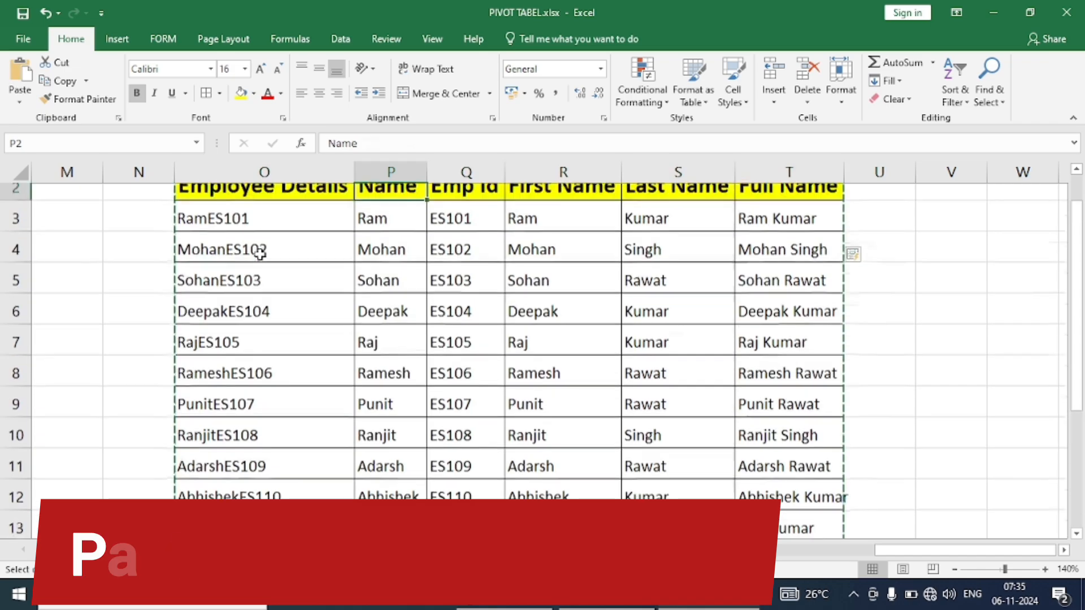
pyautogui.press('Right')
pyautogui.press('Right')
pyautogui.press('Right')
pyautogui.press('Right')
pyautogui.press('Right')
pyautogui.press('Right')
pyautogui.press('Right')
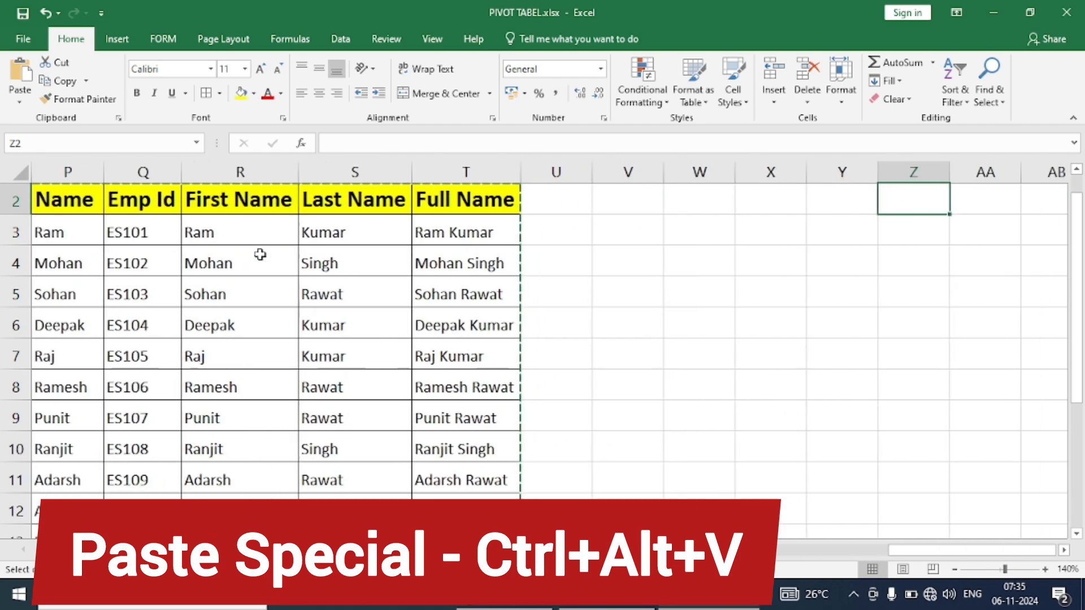
pyautogui.press('Left')
pyautogui.press('Left')
pyautogui.press('Left')
pyautogui.press('Left')
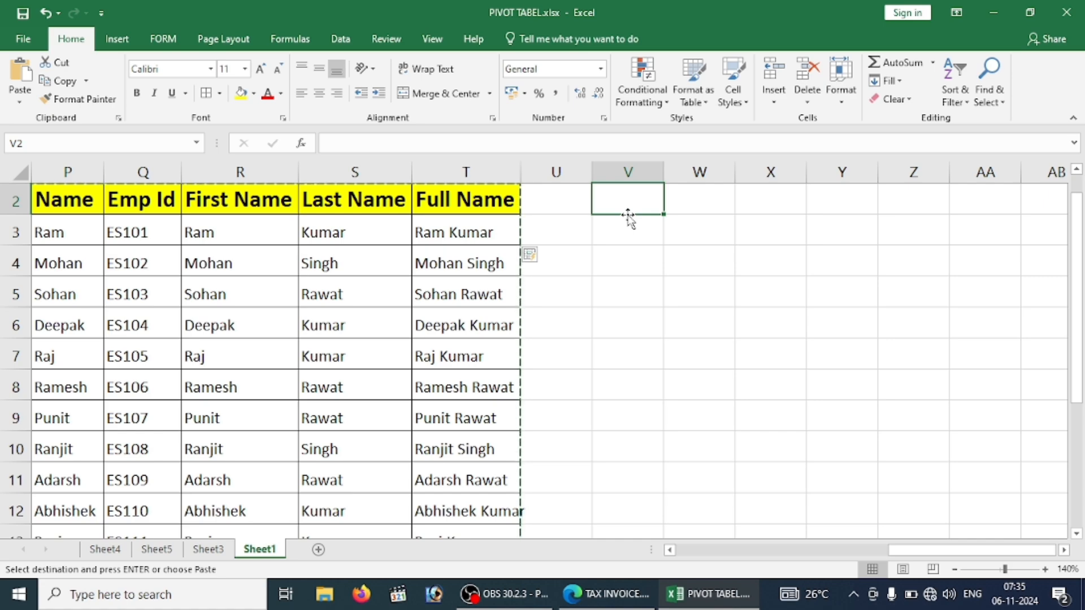
pyautogui.hotkey('ctrl', 'alt', 'v')
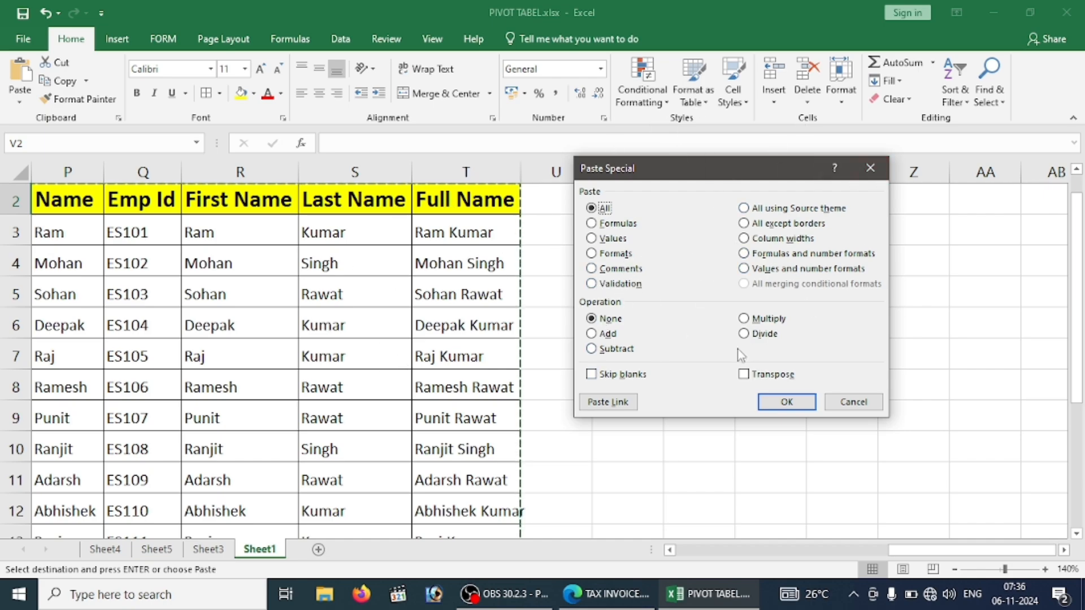
pyautogui.click(849, 406)
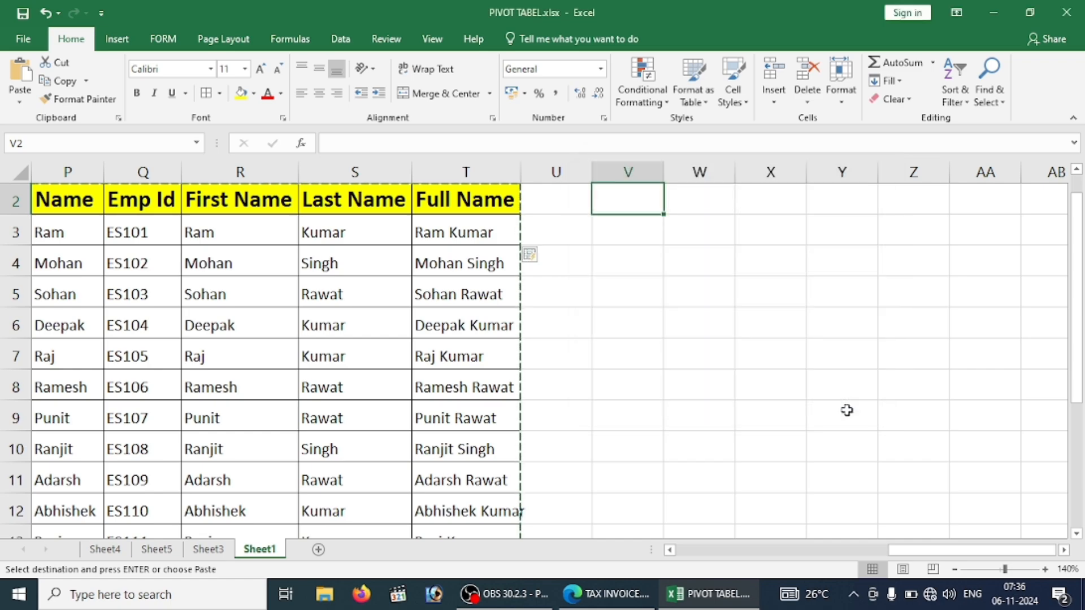
pyautogui.click(770, 422)
pyautogui.click(603, 419)
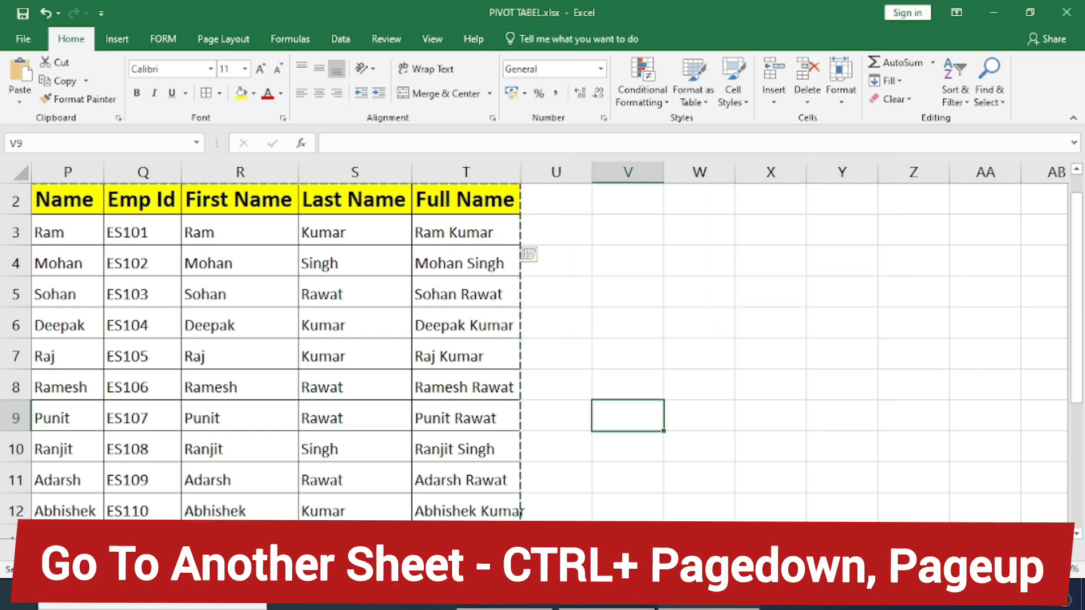
# Move back and forth between the worksheets, viewing the two Electronics sales tables, and end on the Sum of Sales pivot table sheet
pyautogui.hotkey('ctrl', 'pagedown')
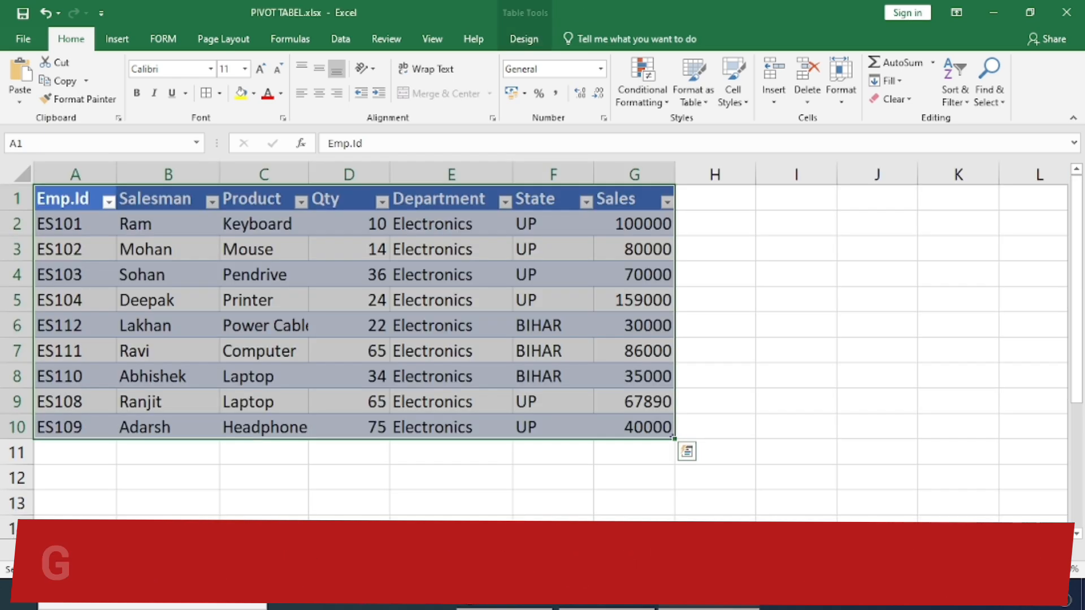
pyautogui.click(177, 482)
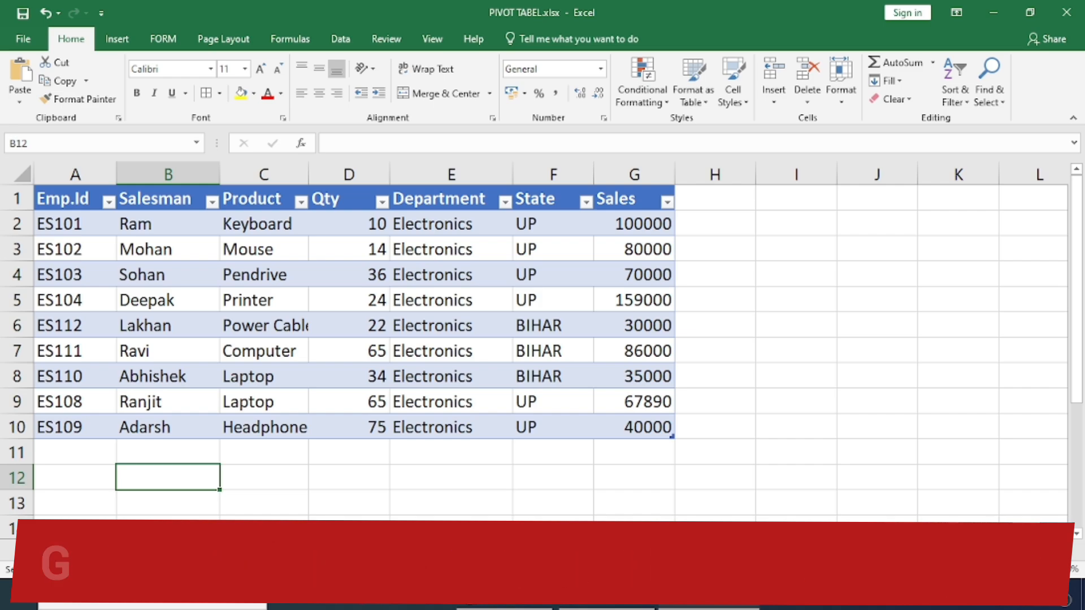
pyautogui.hotkey('ctrl', 'pagedown')
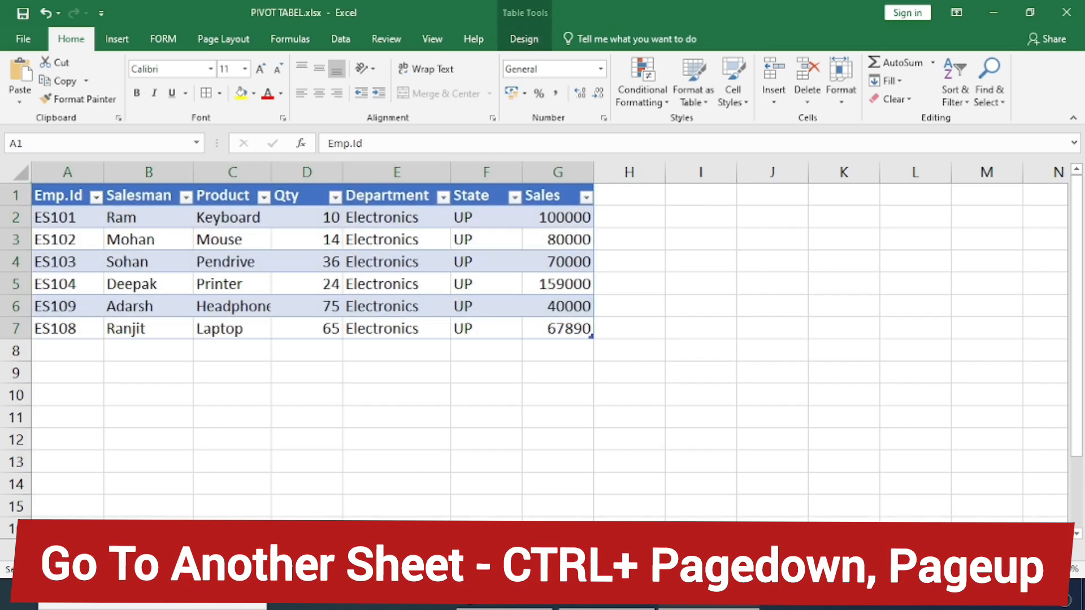
pyautogui.hotkey('ctrl', 'pageup')
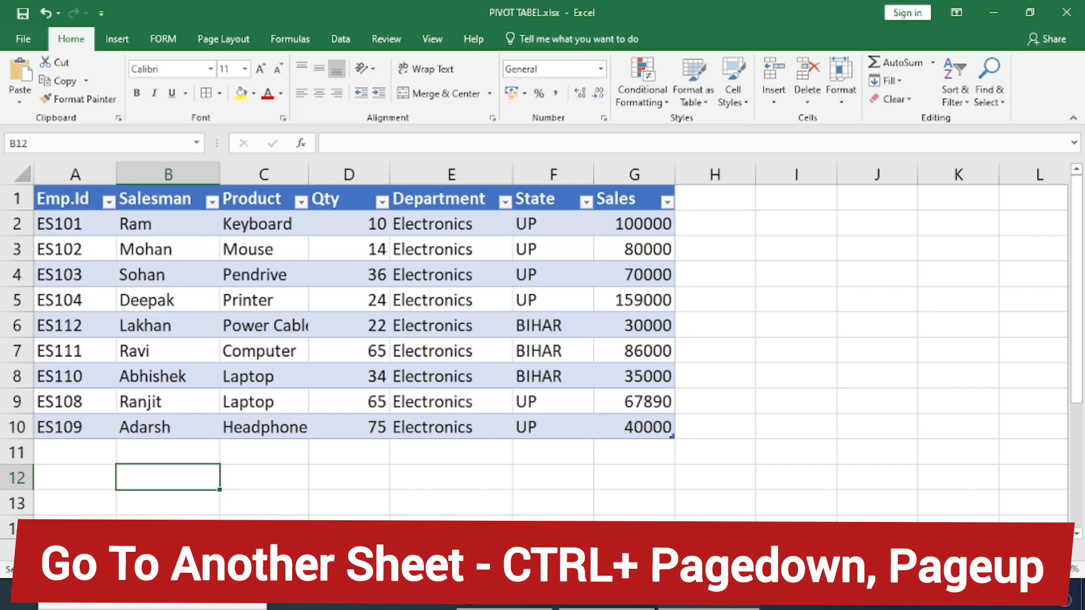
pyautogui.hotkey('ctrl', 'pagedown')
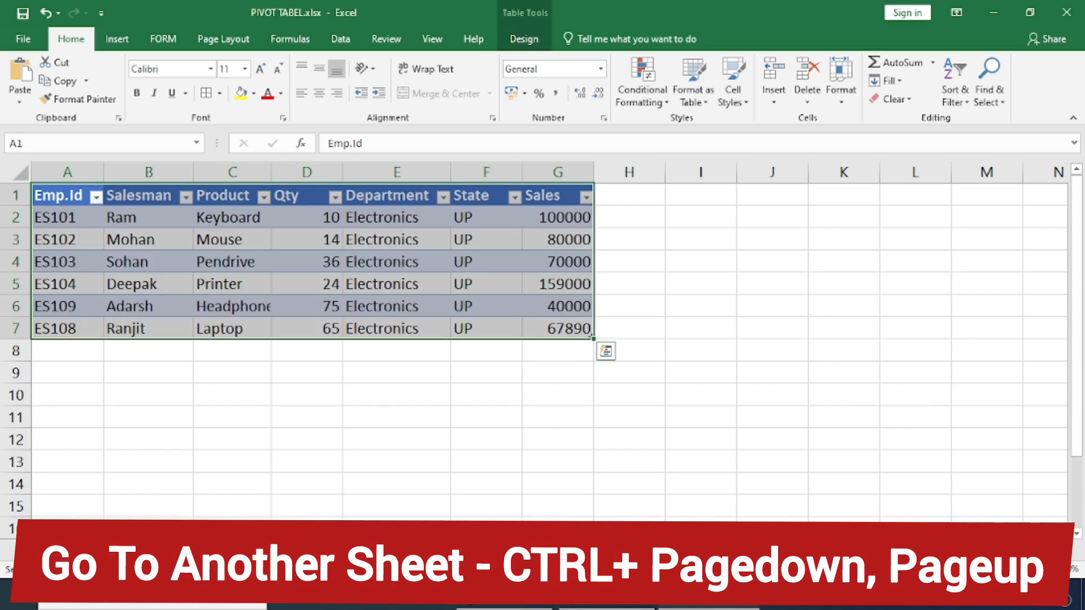
pyautogui.hotkey('ctrl', 'pagedown')
pyautogui.hotkey('ctrl', 'pagedown')
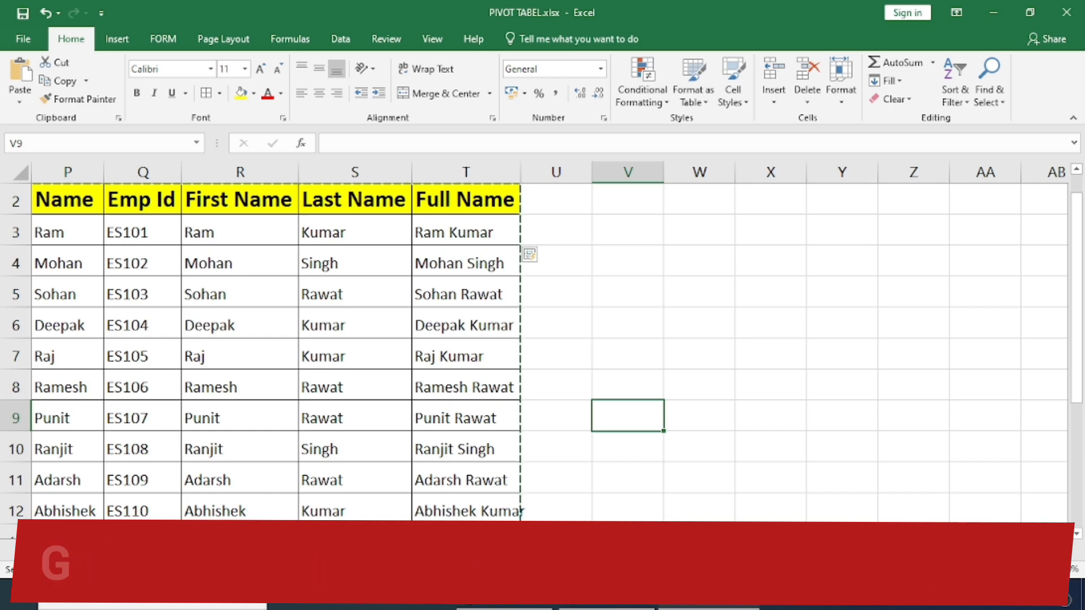
pyautogui.hotkey('ctrl', 'pagedown')
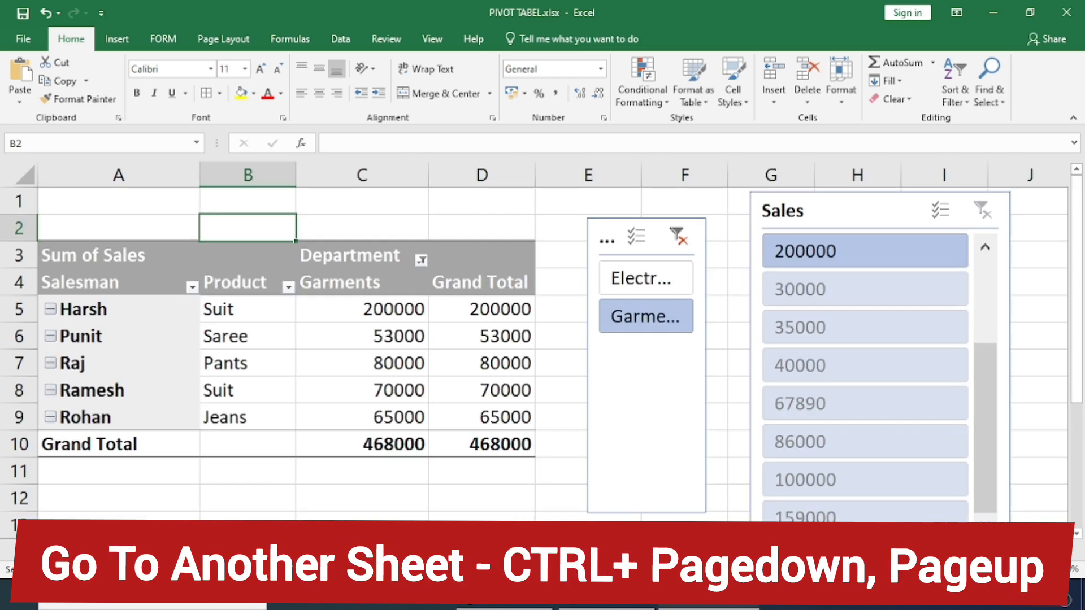
# Switch back and forth through the worksheets, viewing the employee table and both Electronics sales tables, and end on Sheet4
pyautogui.hotkey('ctrl', 'pagedown')
pyautogui.hotkey('ctrl', 'pagedown')
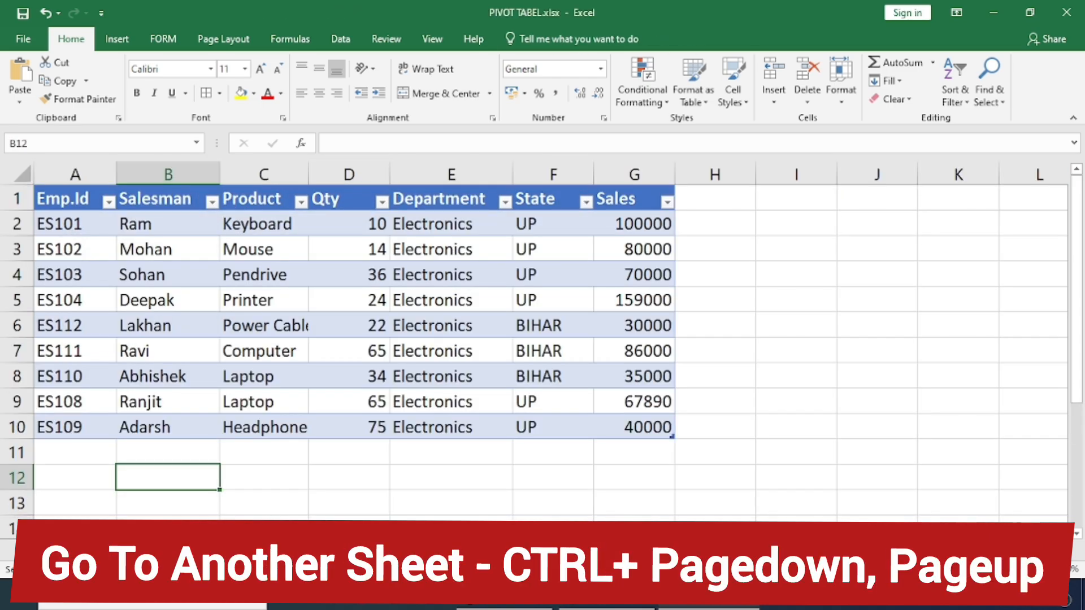
pyautogui.hotkey('ctrl', 'pageup')
pyautogui.hotkey('ctrl', 'pageup')
pyautogui.hotkey('ctrl', 'pageup')
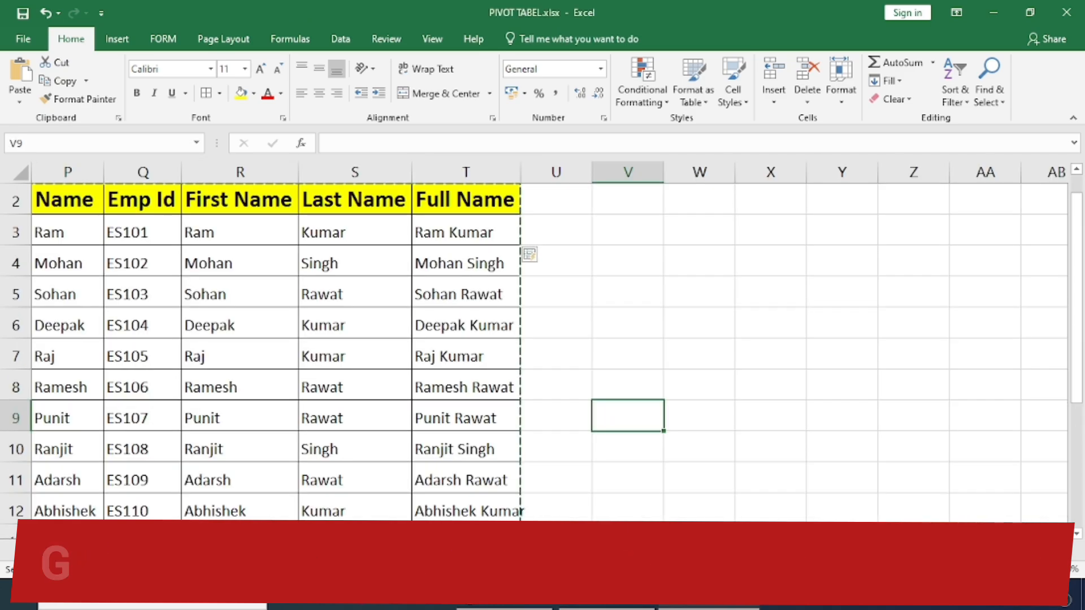
pyautogui.hotkey('ctrl', 'pagedown')
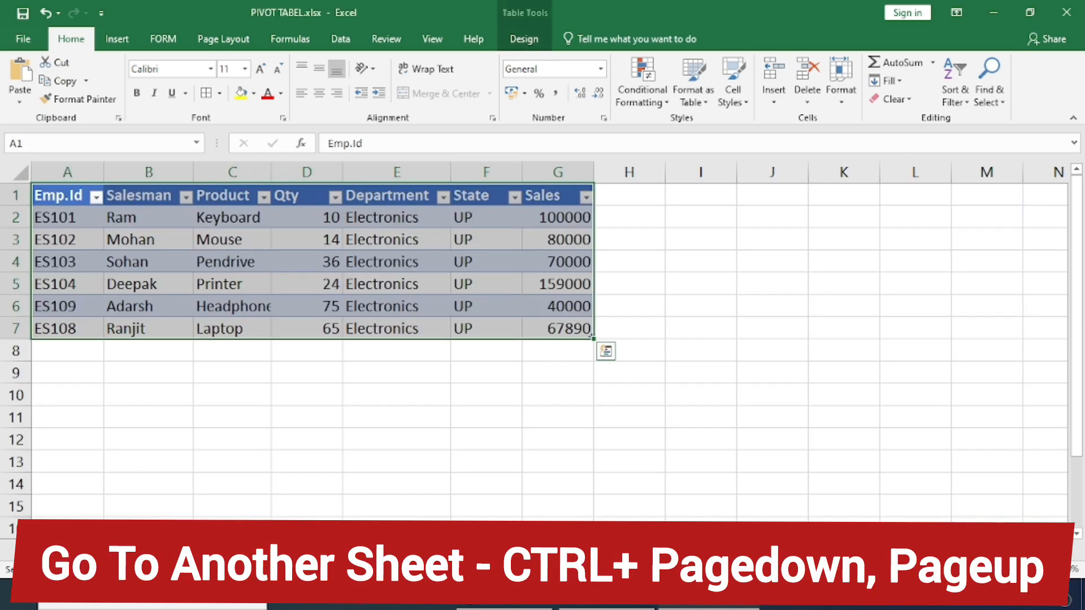
pyautogui.hotkey('ctrl', 'pagedown')
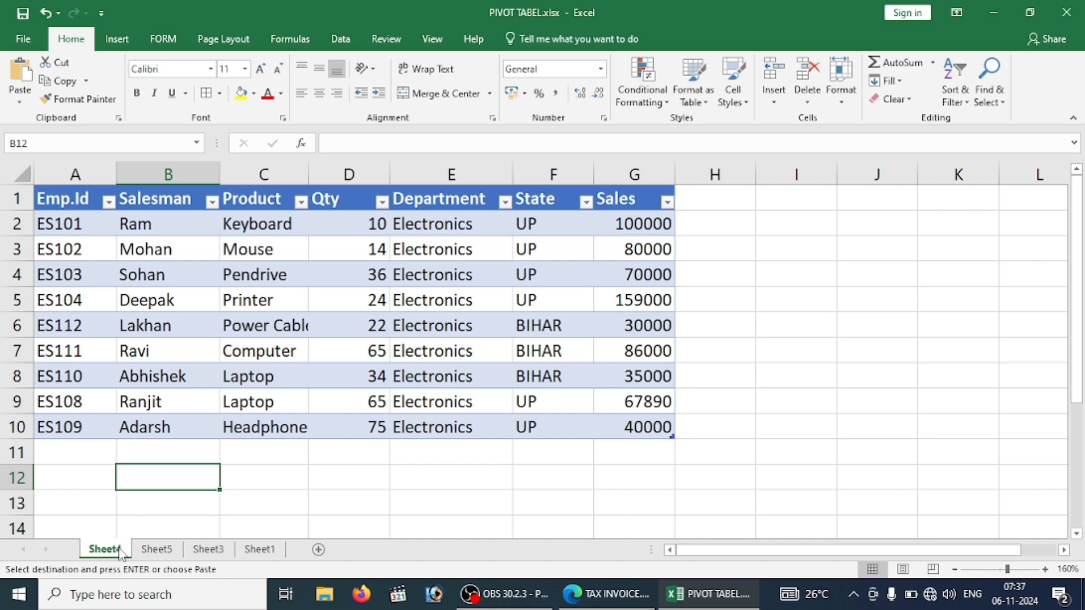
# Add an AutoSum total in D11 for the Qty column and check it against the quantities in D2:D10
pyautogui.press('Up')
pyautogui.press('Right')
pyautogui.press('Right')
pyautogui.press('Right')
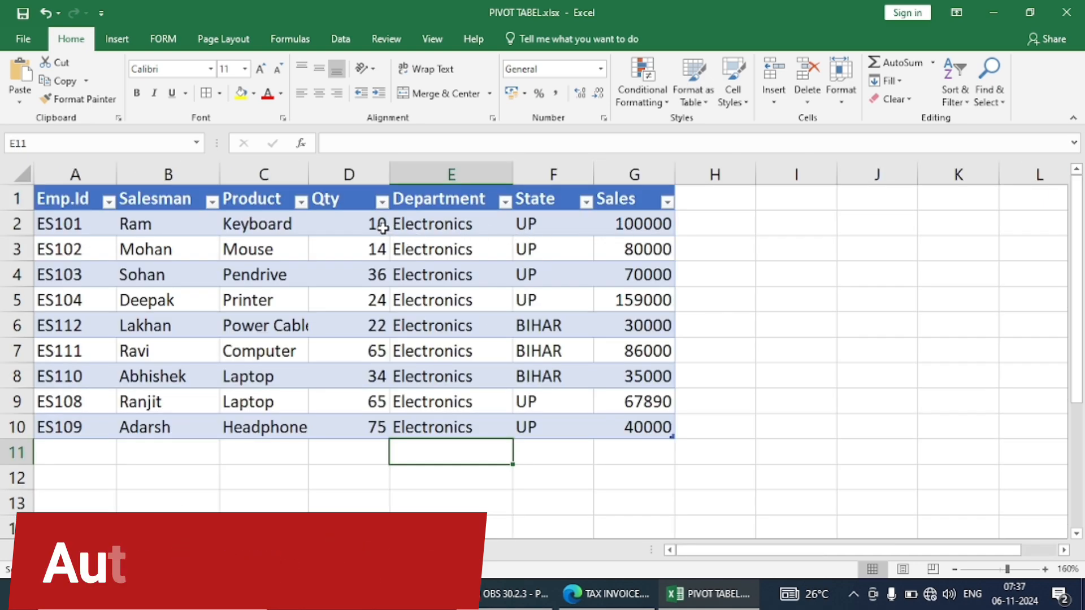
pyautogui.click(359, 449)
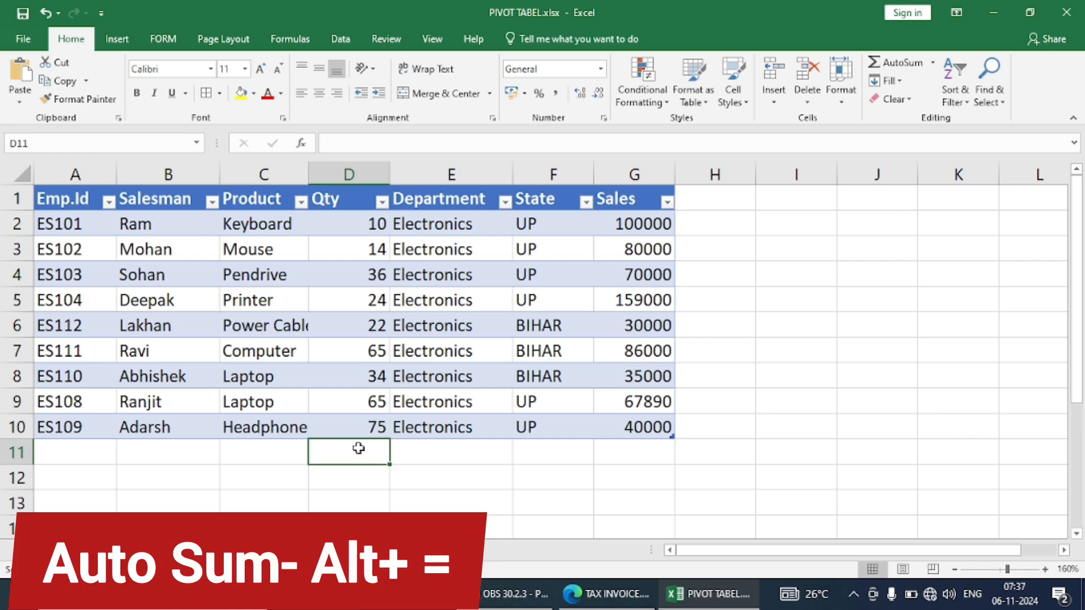
pyautogui.hotkey('alt', '=')
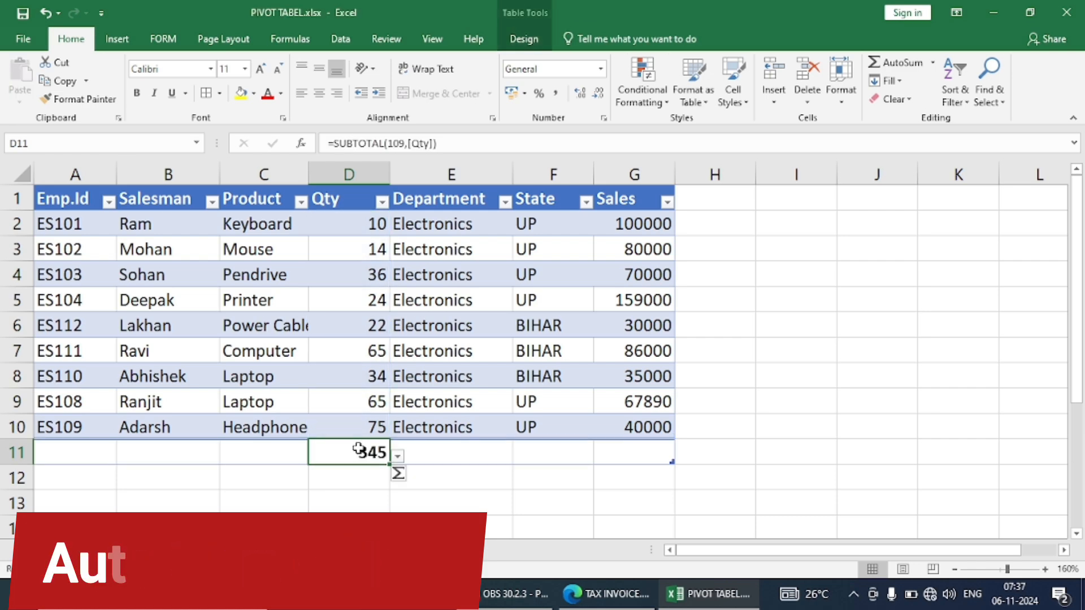
pyautogui.moveTo(357, 220); pyautogui.dragTo(361, 428)
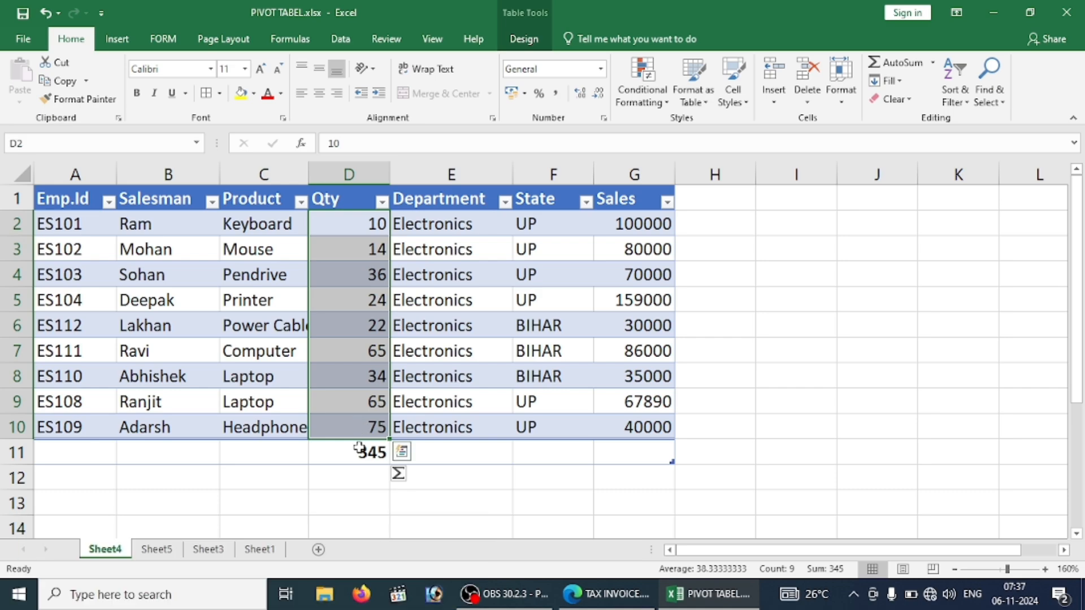
pyautogui.click(361, 452)
# Add an AutoSum total in G11 for the Sales column
pyautogui.click(633, 455)
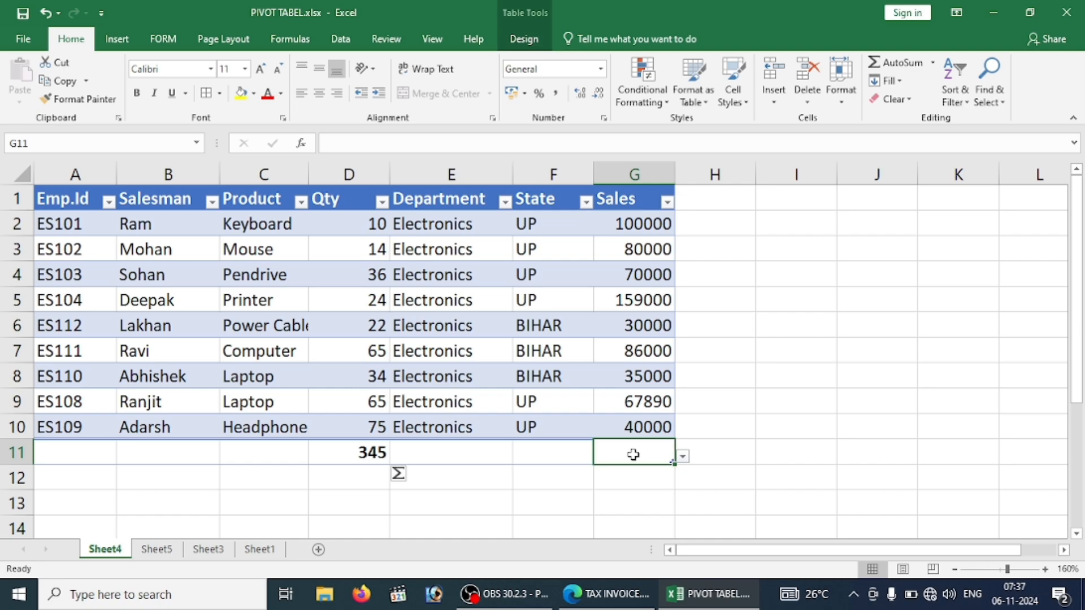
pyautogui.hotkey('alt', '=')
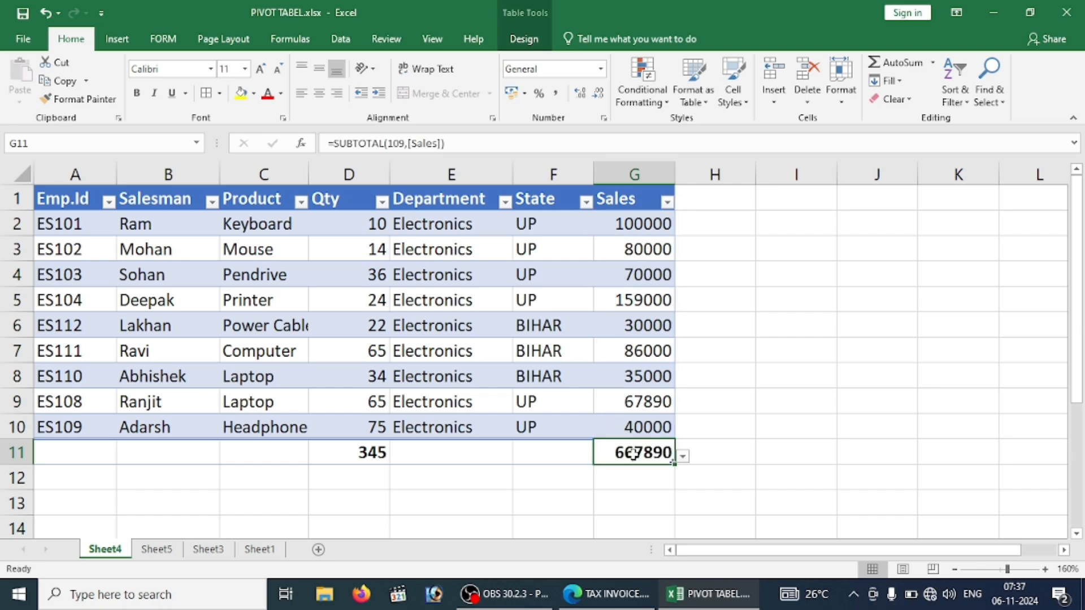
pyautogui.click(635, 506)
pyautogui.click(650, 451)
pyautogui.click(481, 487)
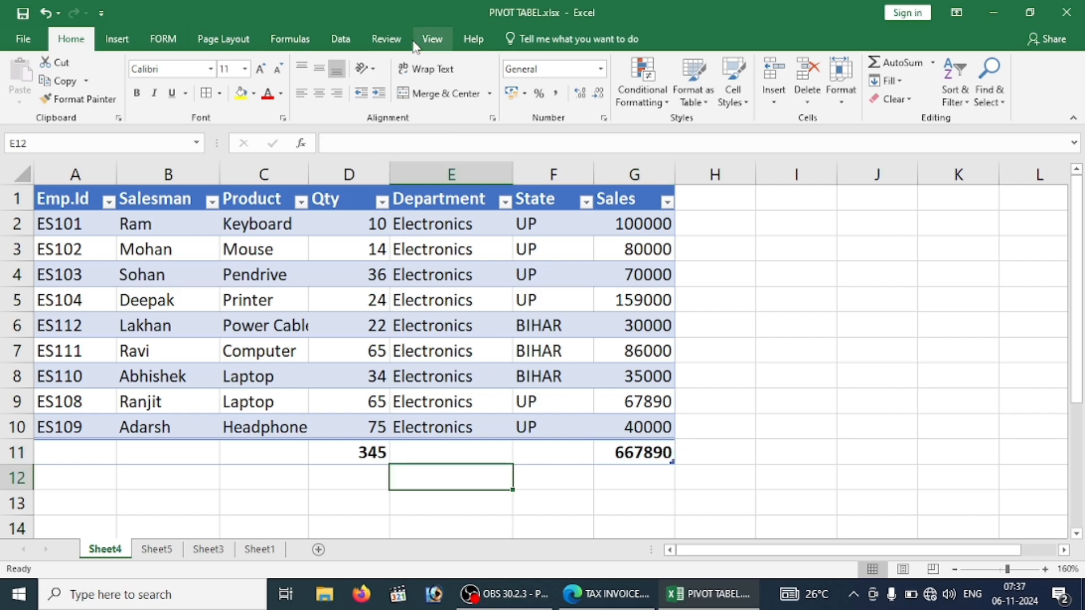
# Display the shortcut key letters for the ribbon tabs and examine them from an empty cell below the table
pyautogui.click(230, 461)
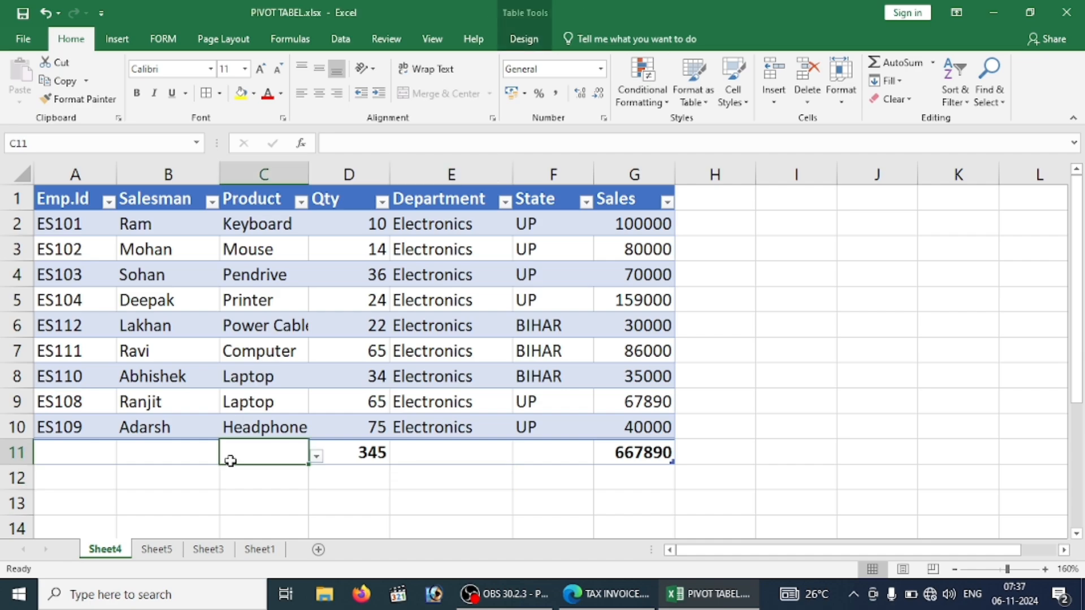
pyautogui.click(216, 493)
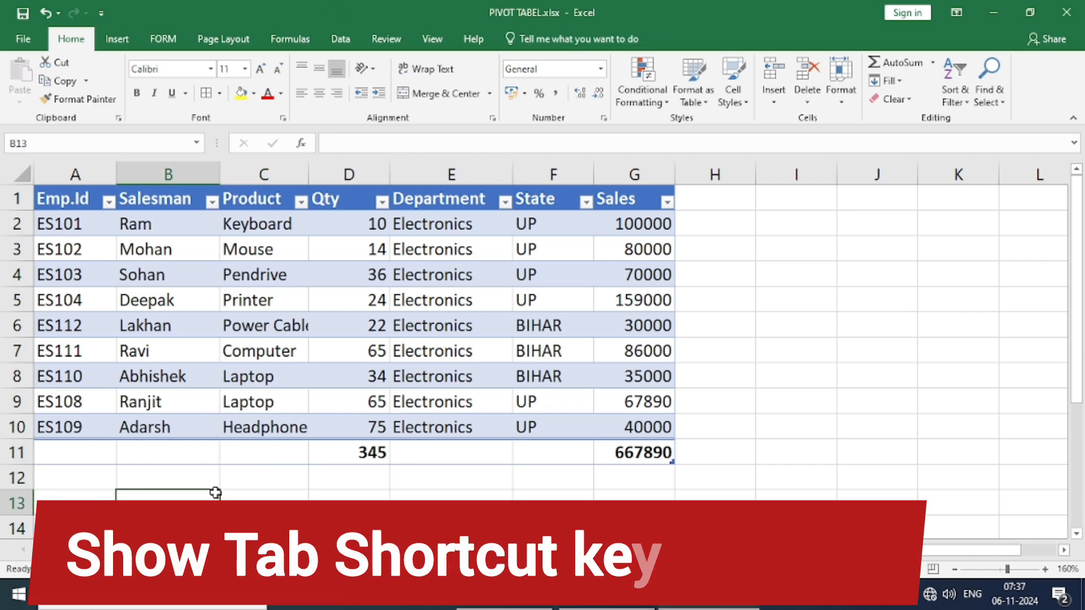
pyautogui.press('alt')
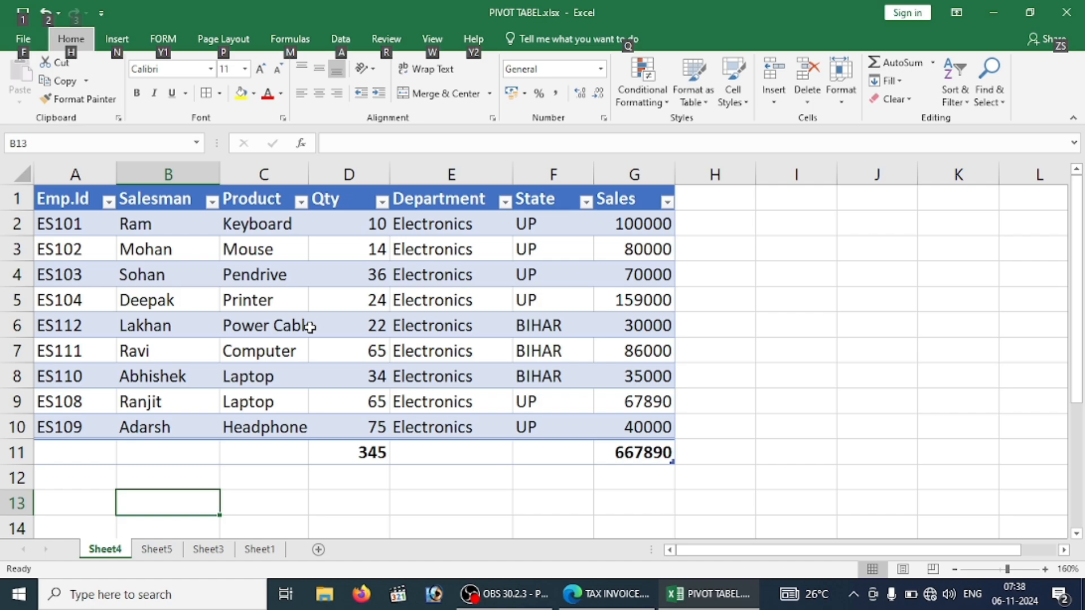
pyautogui.press('Escape')
pyautogui.click(252, 521)
pyautogui.click(338, 498)
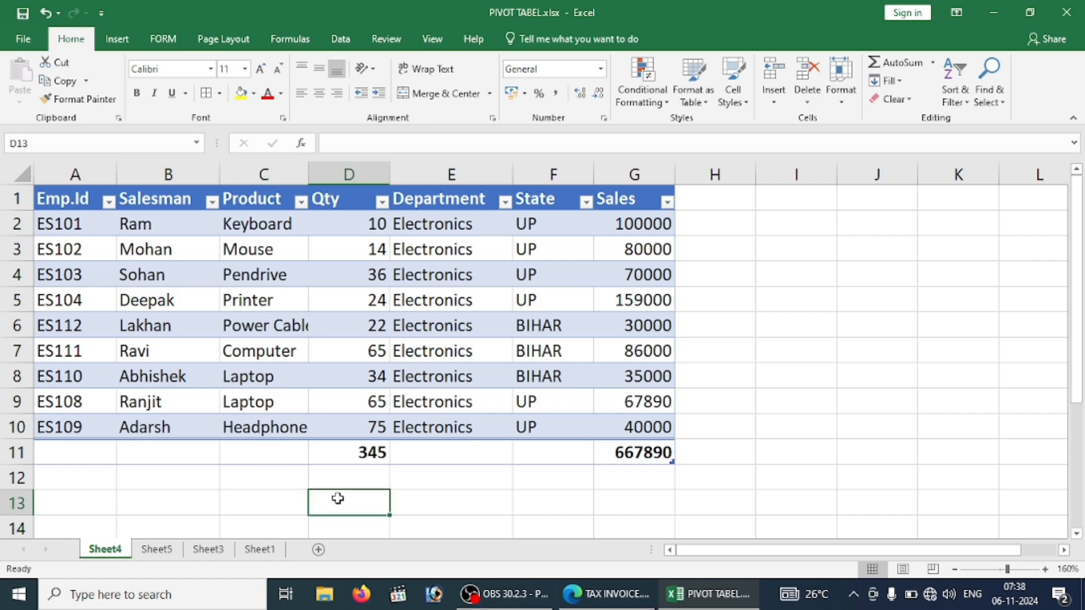
pyautogui.press('alt')
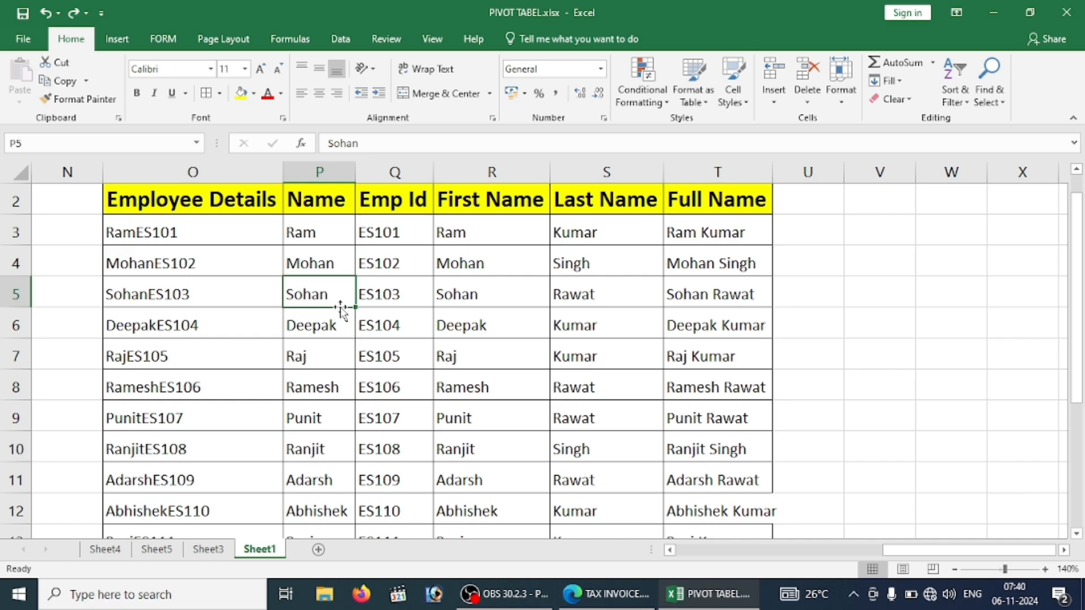
# Hide row 5 of the employee table on Sheet1
pyautogui.click(154, 294)
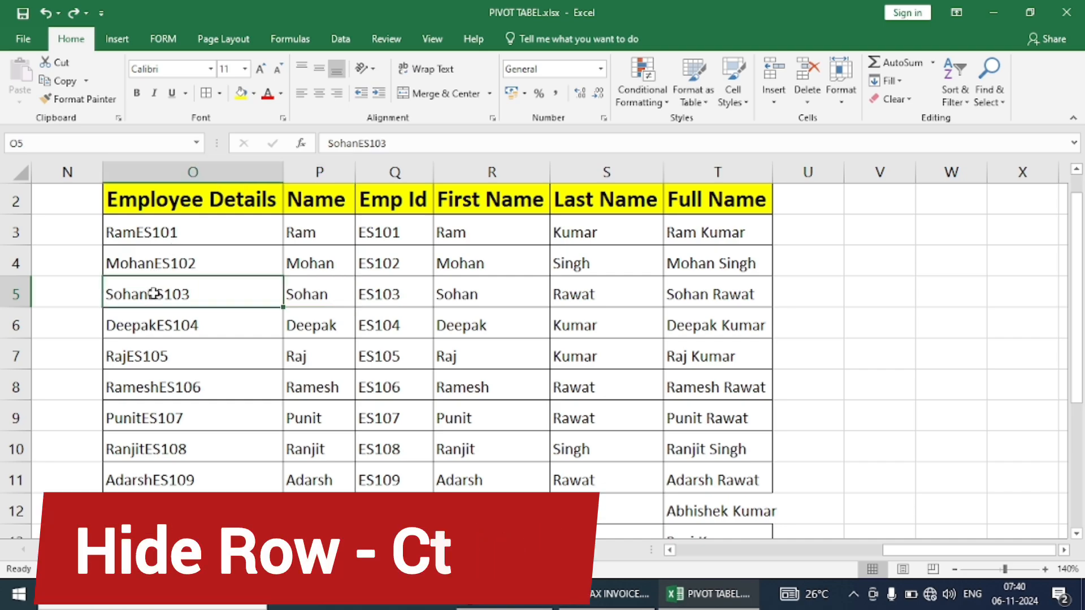
pyautogui.hotkey('ctrl', '9')
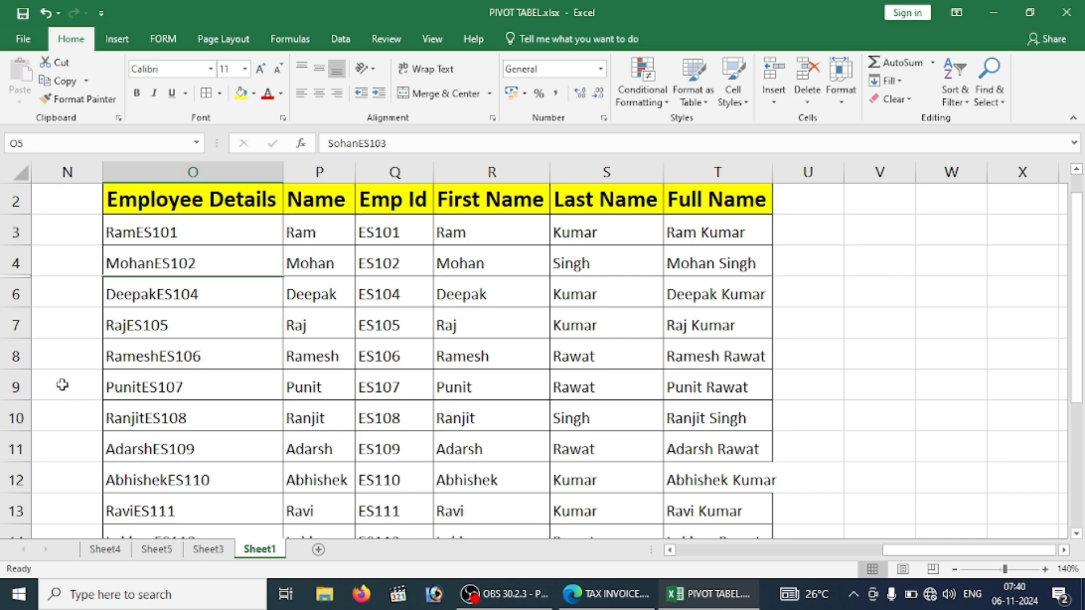
pyautogui.write('(')
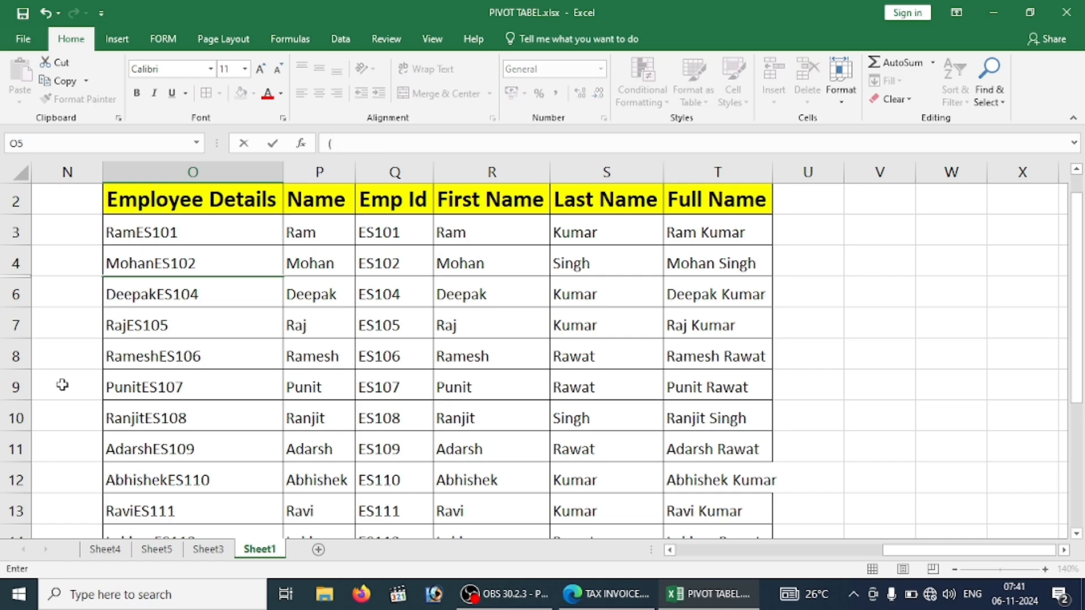
pyautogui.press('BackSpace')
pyautogui.click(243, 294)
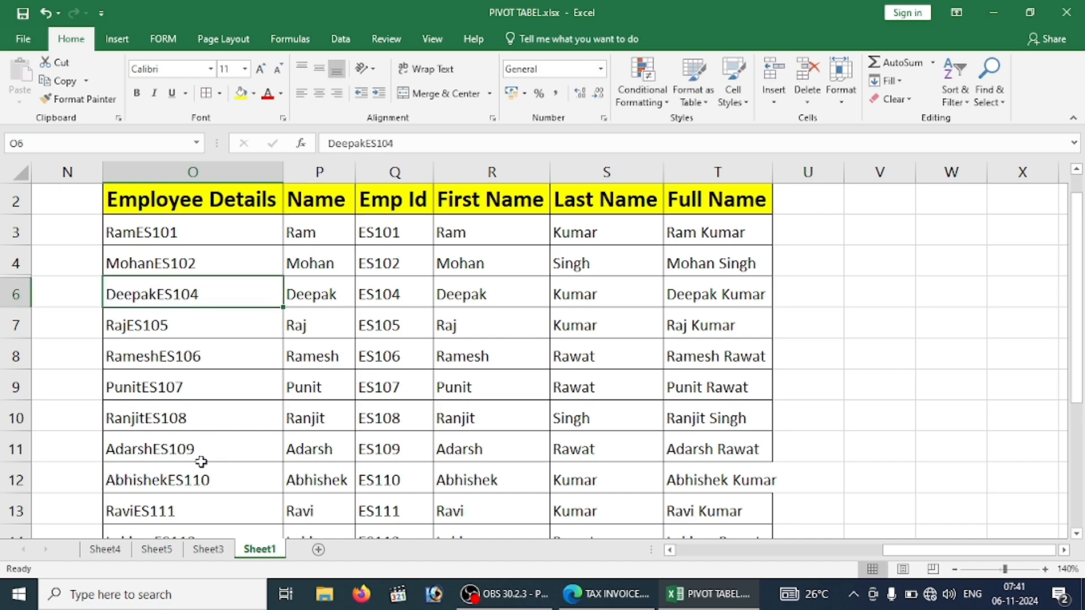
# Hide the Emp Id column Q of the employee table
pyautogui.click(391, 172)
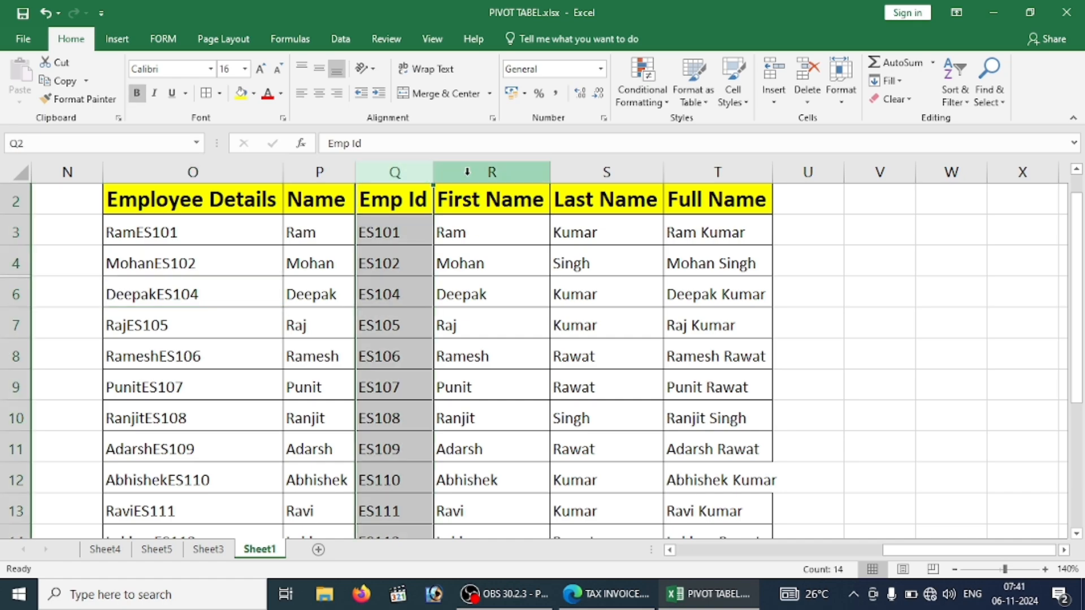
pyautogui.click(467, 172)
pyautogui.click(372, 237)
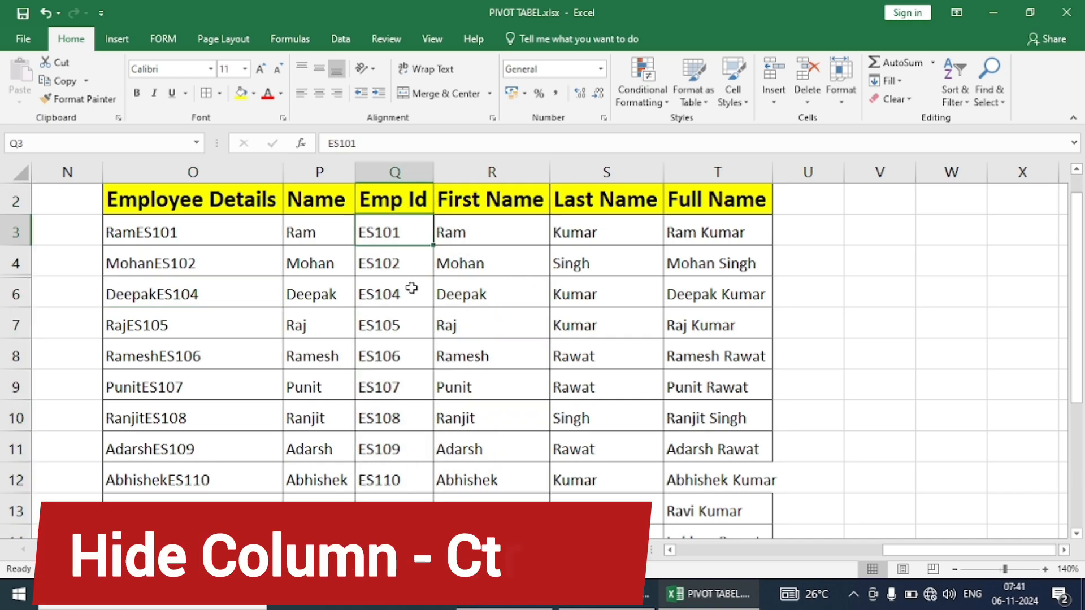
pyautogui.click(399, 272)
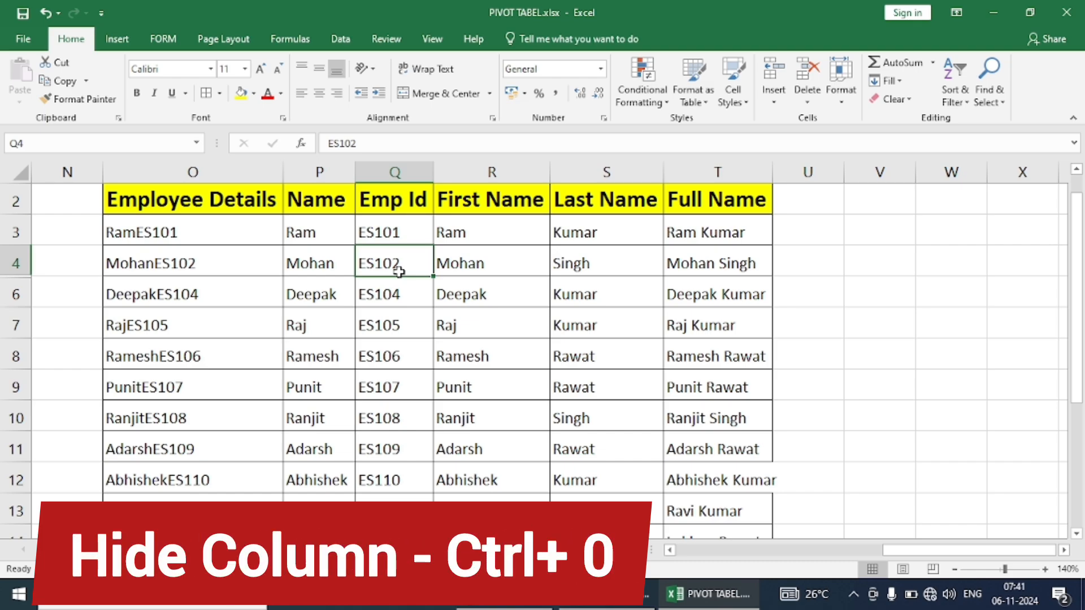
pyautogui.hotkey('ctrl', '0')
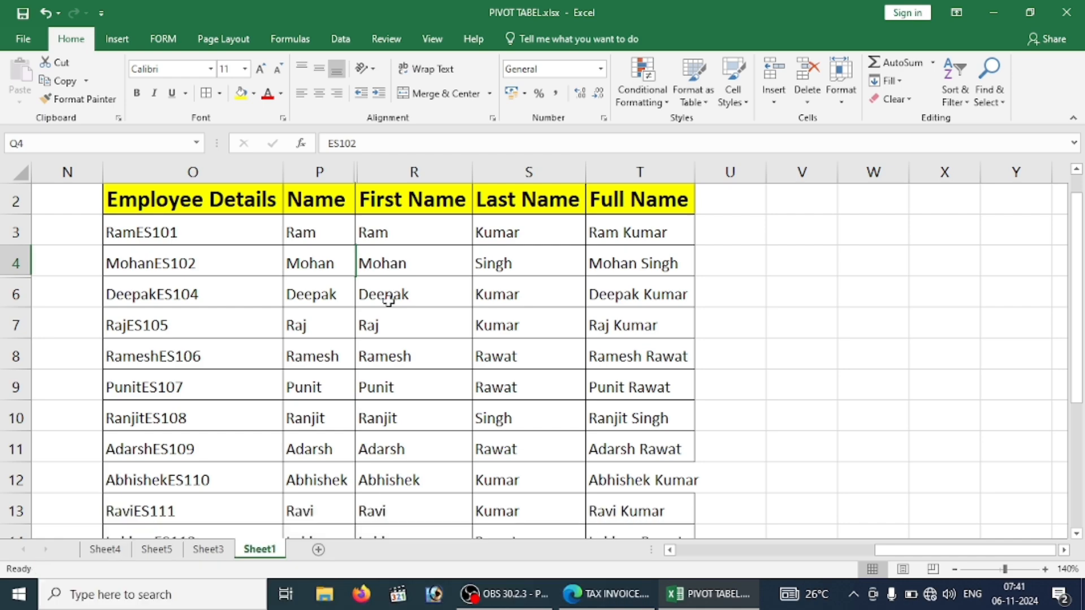
# View the Insert cells options and cancel them, and examine the Hide & Unhide commands for rows and columns
pyautogui.hotkey('ctrl', 'shift', '+')
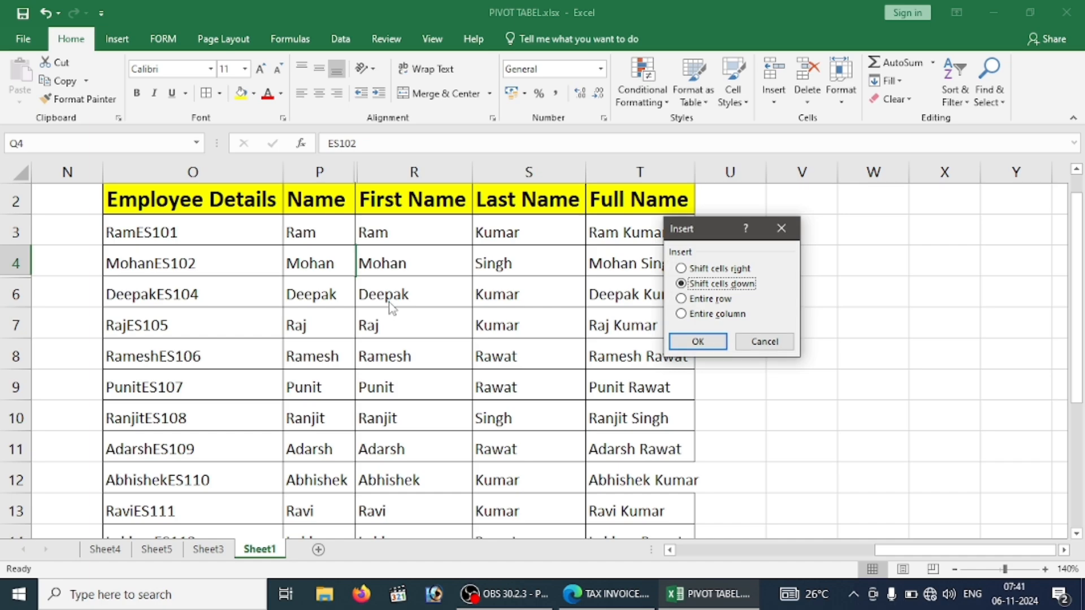
pyautogui.click(781, 228)
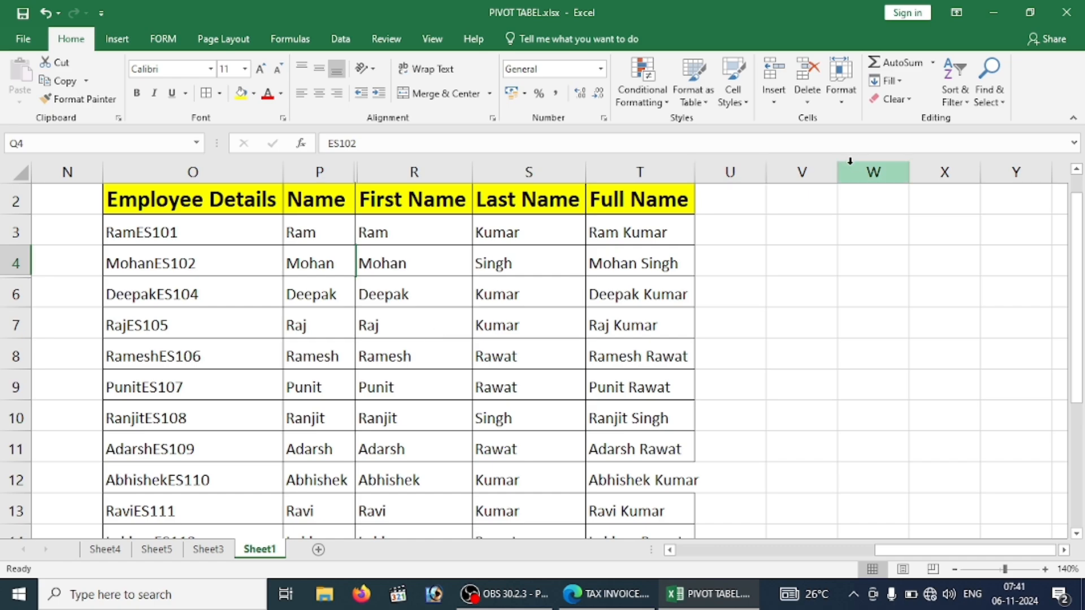
pyautogui.click(844, 96)
pyautogui.moveTo(881, 252)
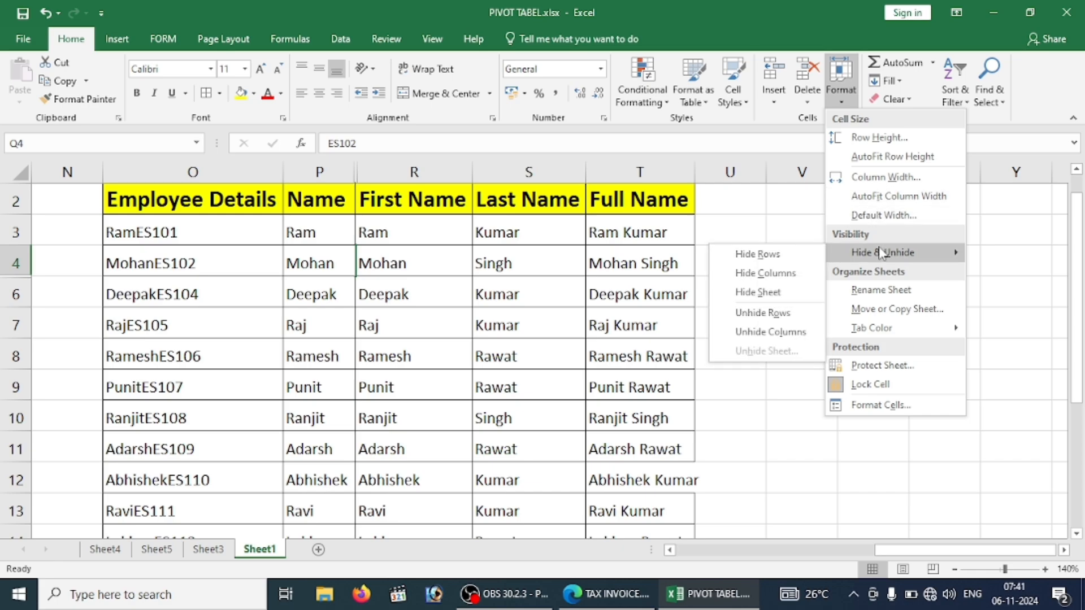
pyautogui.click(791, 274)
pyautogui.click(474, 307)
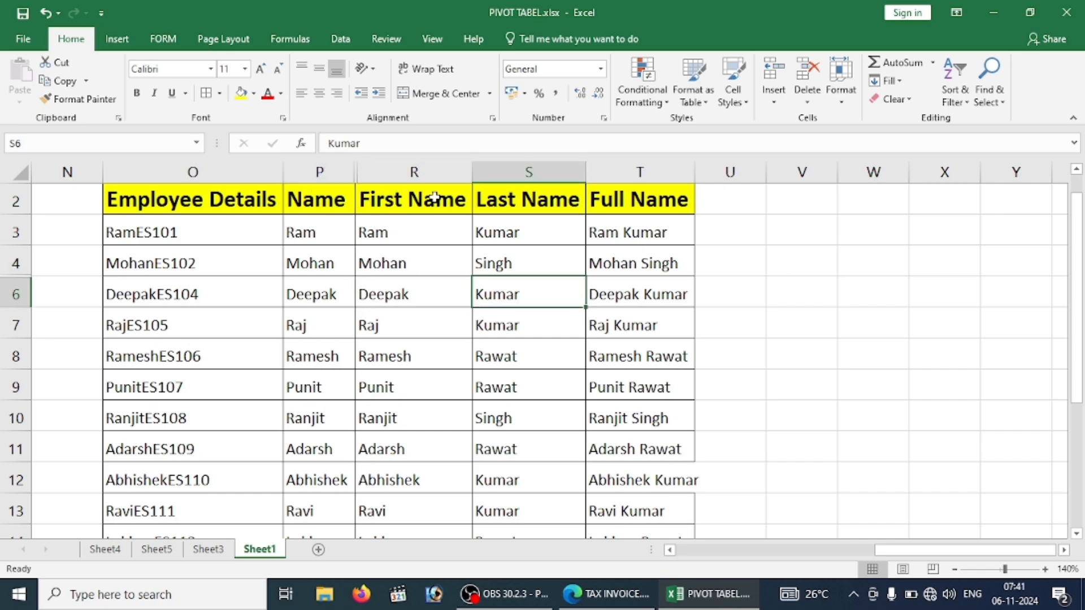
pyautogui.click(241, 258)
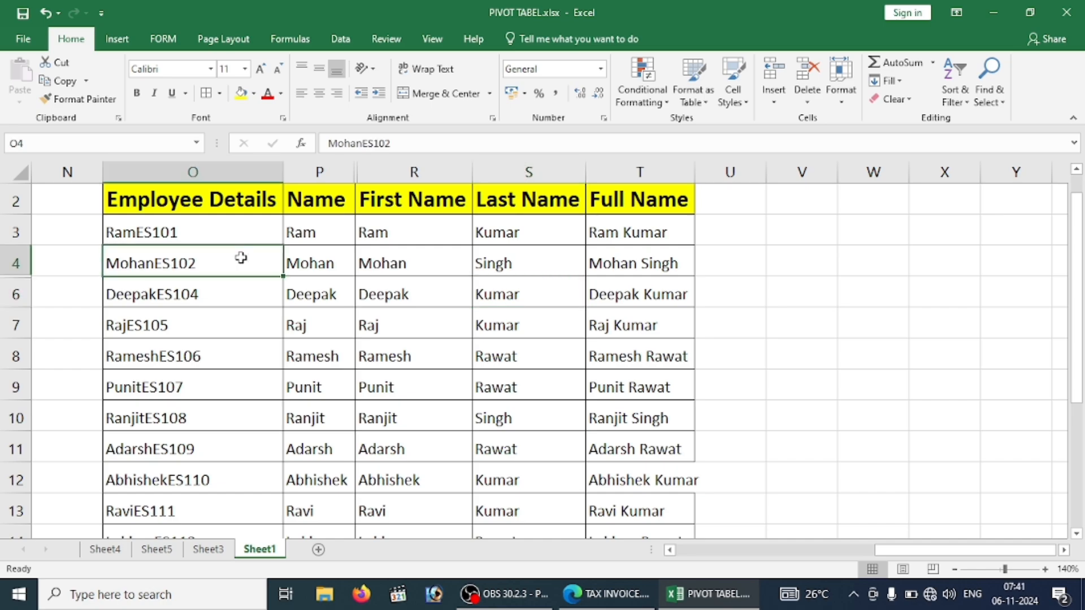
pyautogui.hotkey('ctrl', 'a')
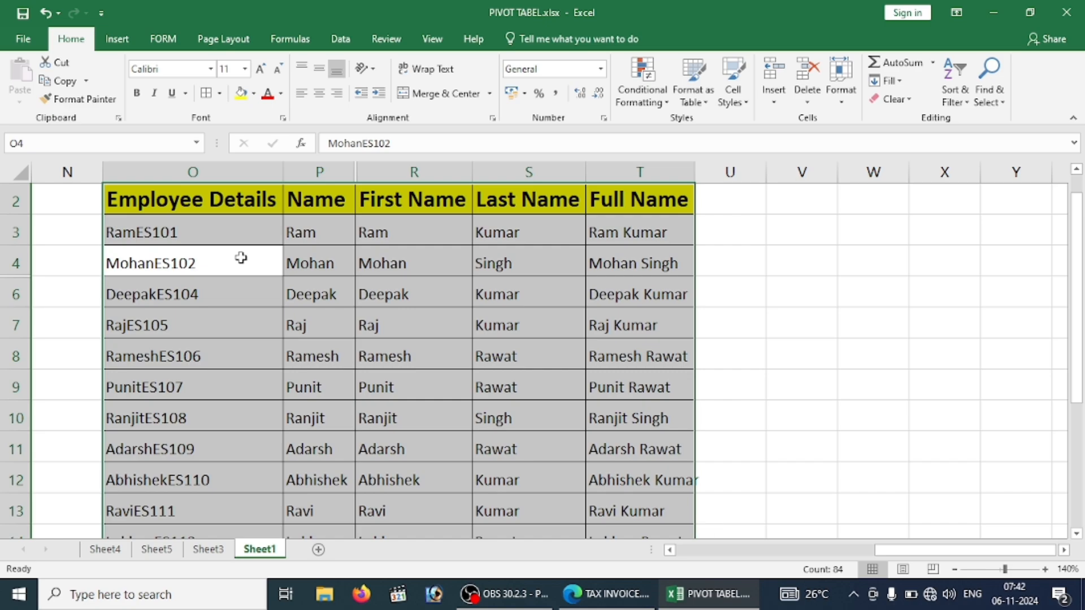
pyautogui.press('BackSpace')
pyautogui.hotkey('ctrl', 'z')
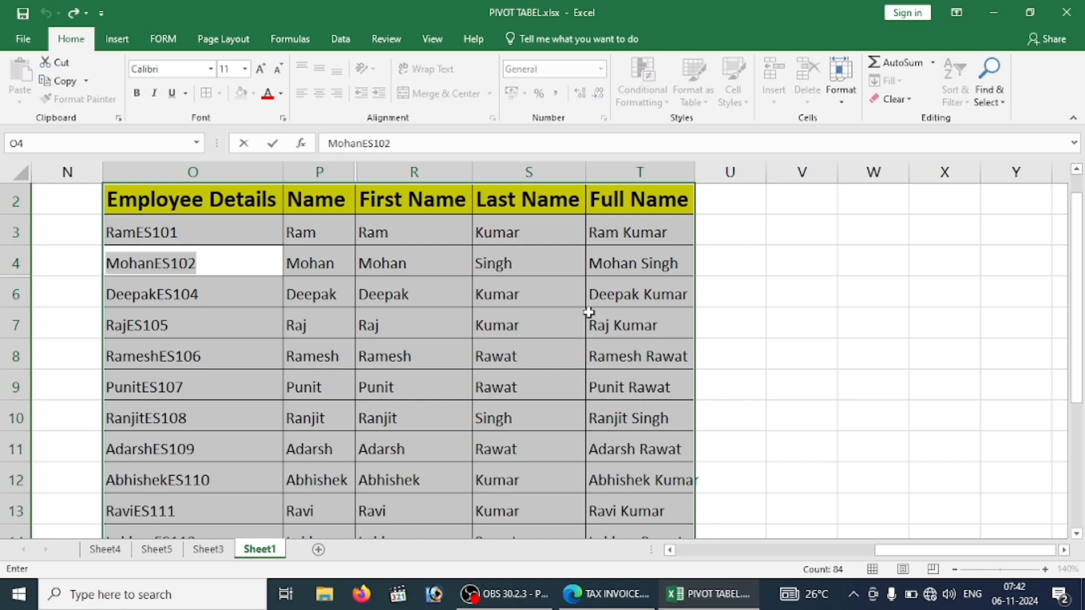
pyautogui.click(630, 329)
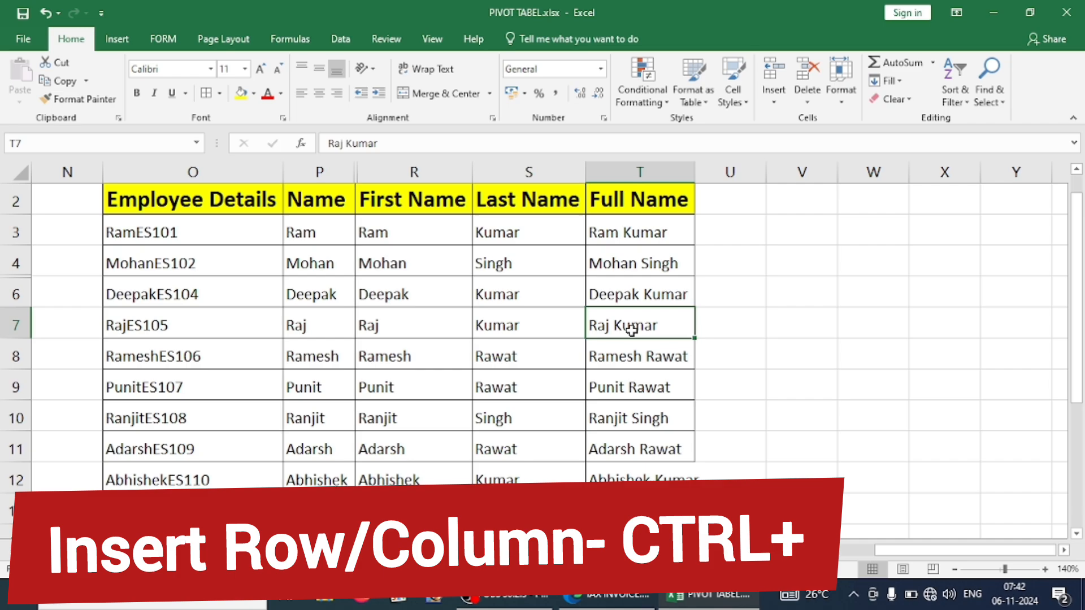
# Undo the hiding of the Emp Id column and of row 5, and select the Name header in P2
pyautogui.hotkey('ctrl', 'z')
pyautogui.hotkey('ctrl', 'z')
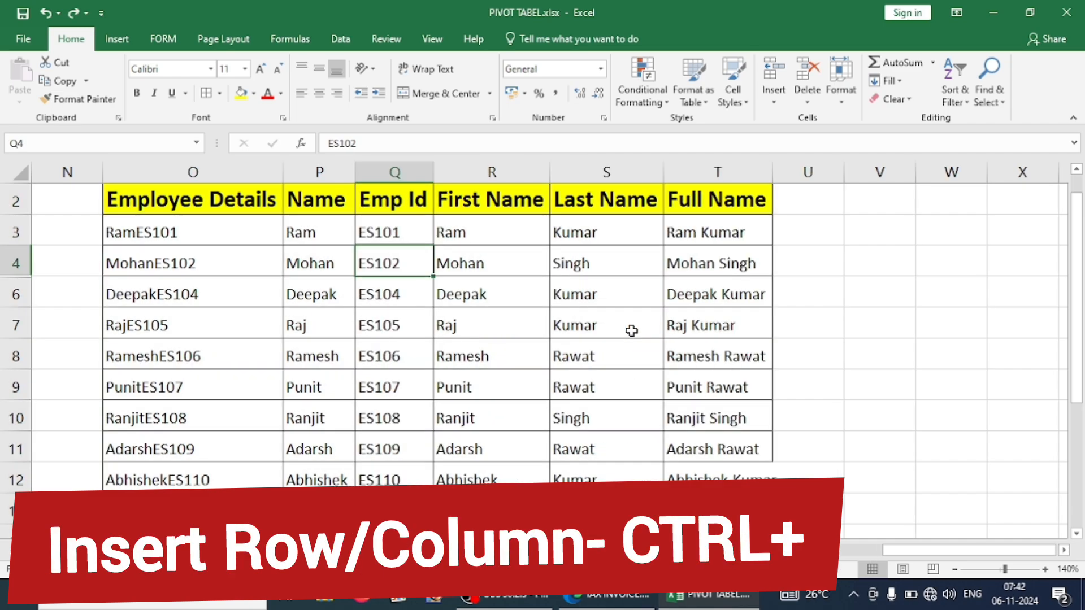
pyautogui.hotkey('ctrl', 'z')
pyautogui.hotkey('ctrl', 'z')
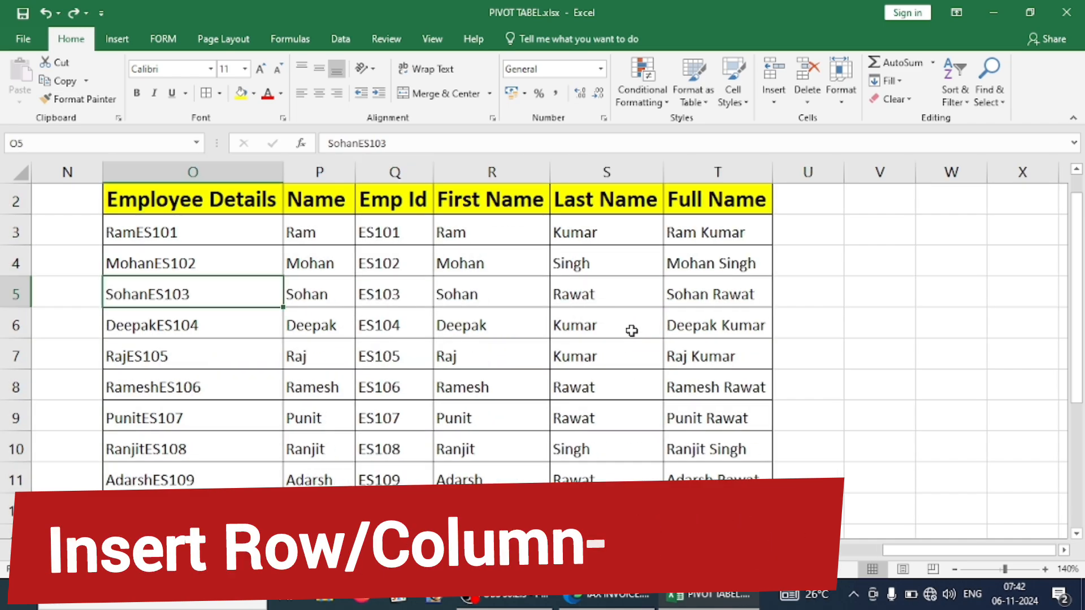
pyautogui.click(336, 208)
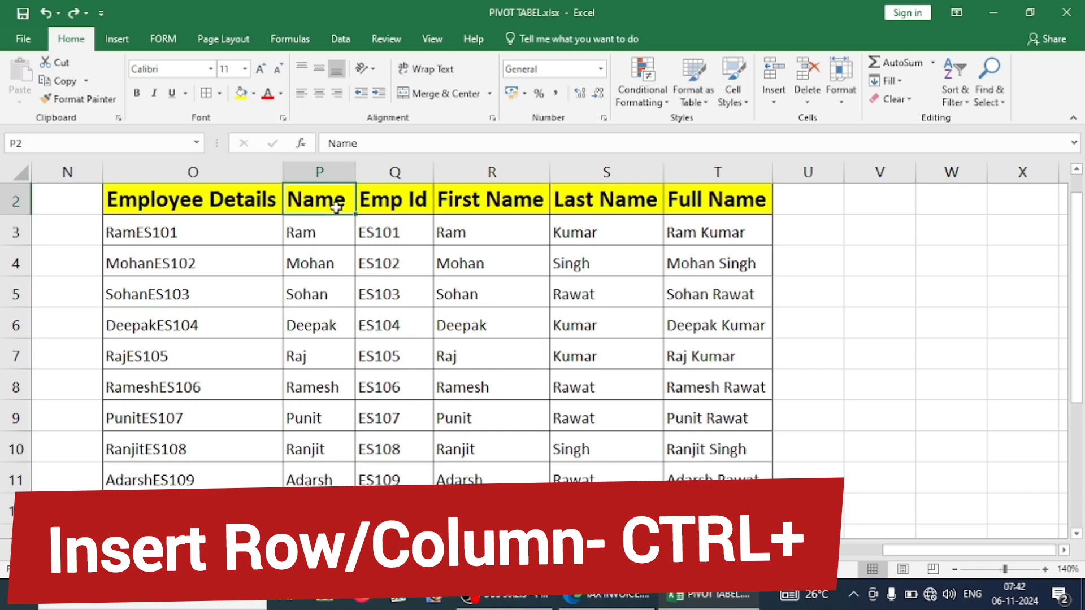
# Insert a blank column before the Emp Id column and a blank row at row 5 of the employee table
pyautogui.click(394, 197)
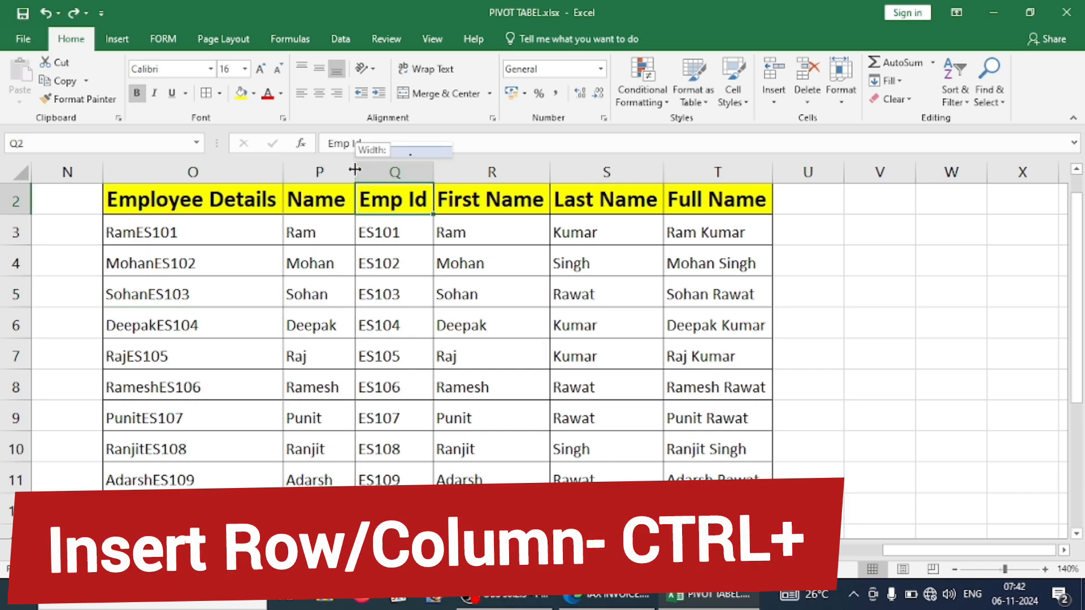
pyautogui.moveTo(387, 176)
pyautogui.mouseDown()
pyautogui.moveTo(351, 174)
pyautogui.moveTo(375, 172)
pyautogui.mouseUp()
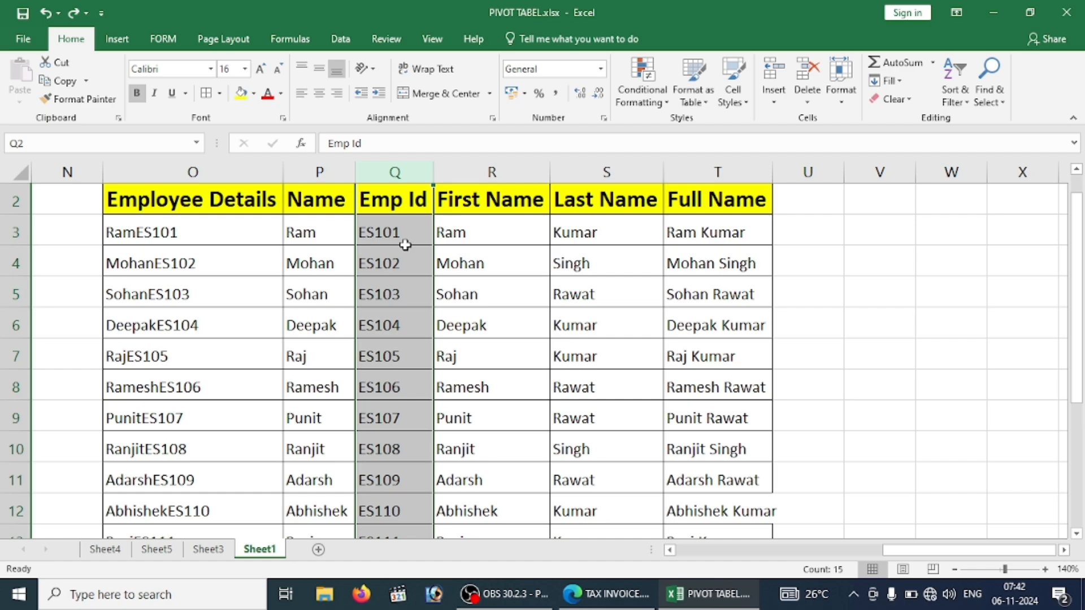
pyautogui.hotkey('ctrl', 'shift', '+')
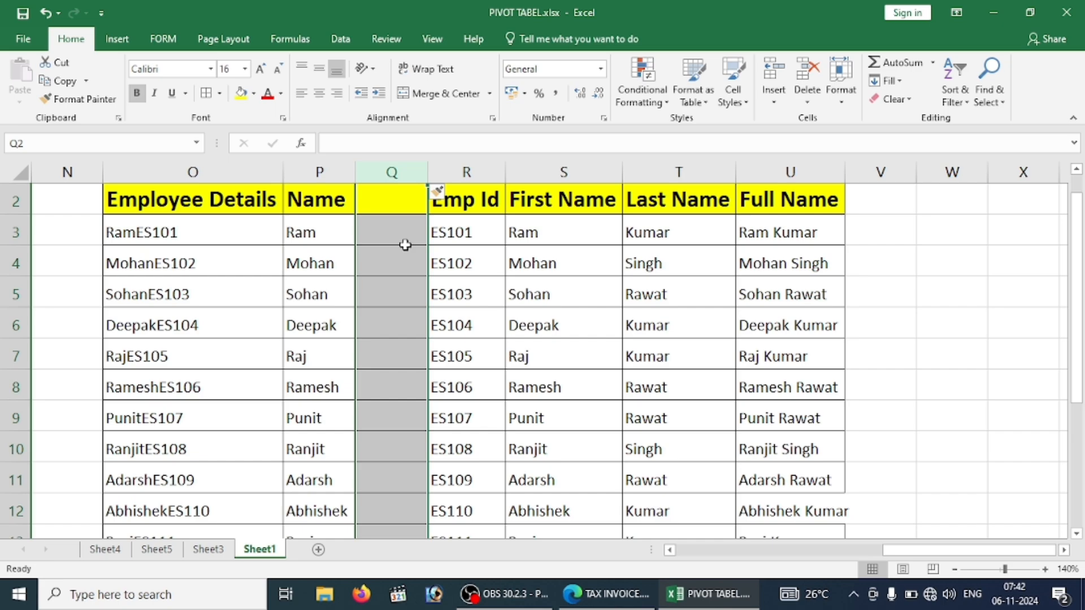
pyautogui.click(9, 294)
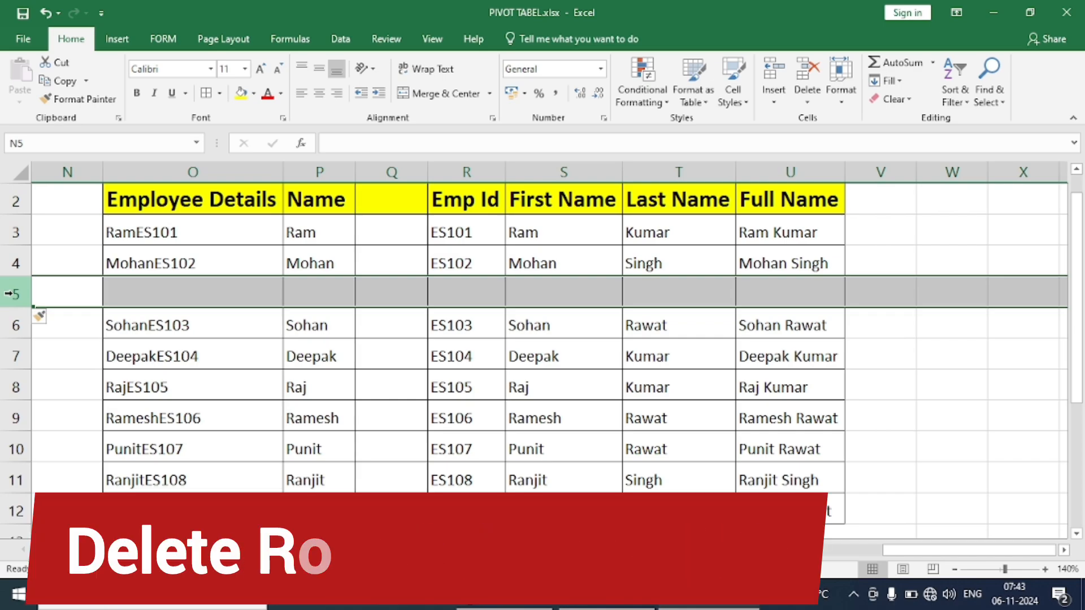
# Delete the blank row 5 and the blank column Q from the employee table
pyautogui.hotkey('ctrl', '-')
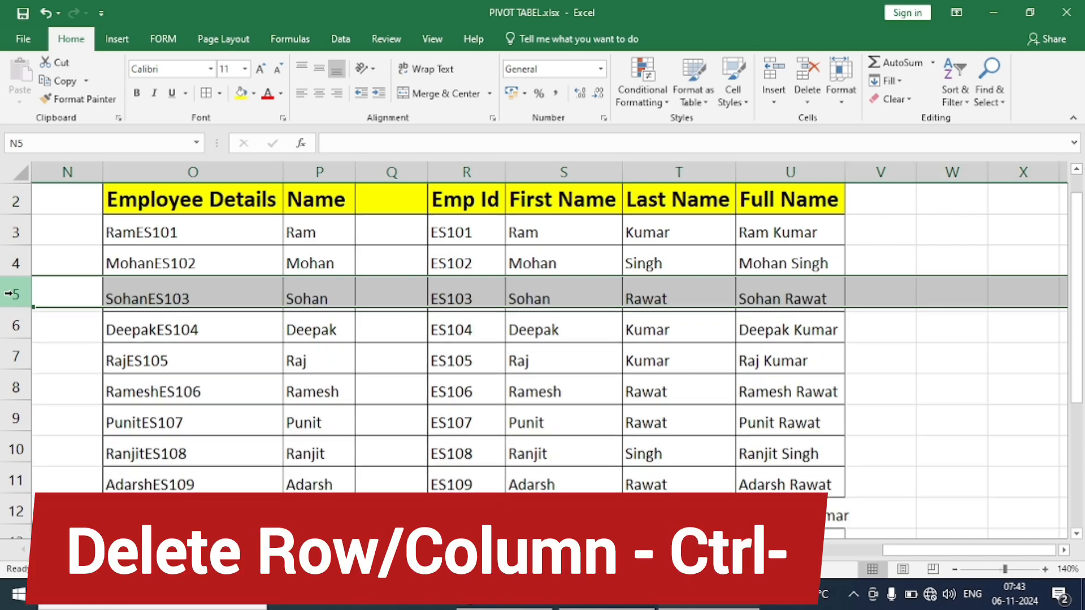
pyautogui.click(389, 173)
pyautogui.hotkey('ctrl', '-')
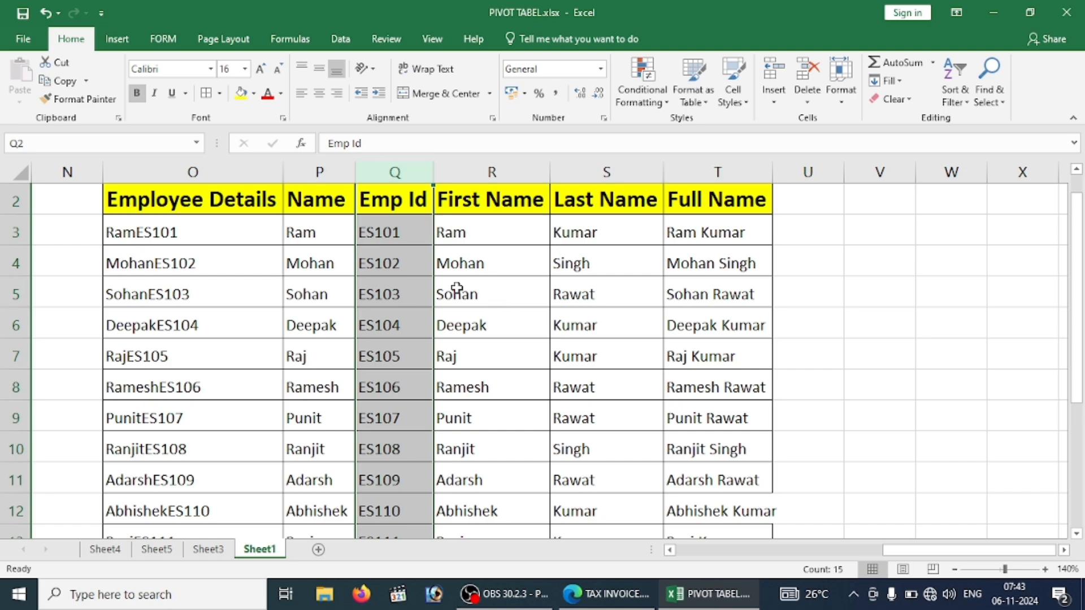
# Insert an entire column before the First Name column, starting from cell R4 and choosing the Entire column option
pyautogui.click(408, 171)
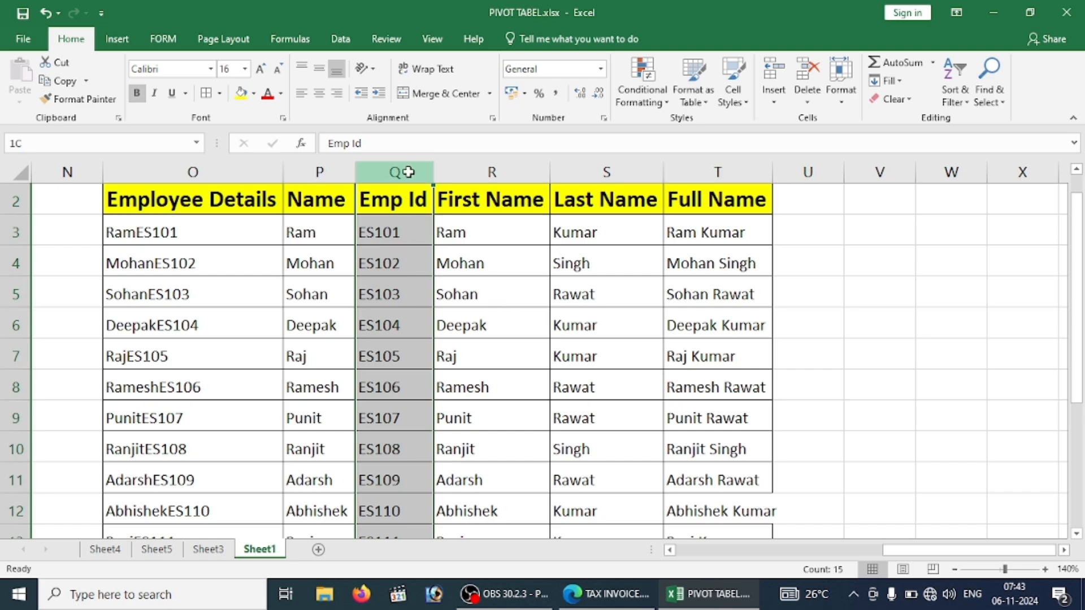
pyautogui.click(499, 267)
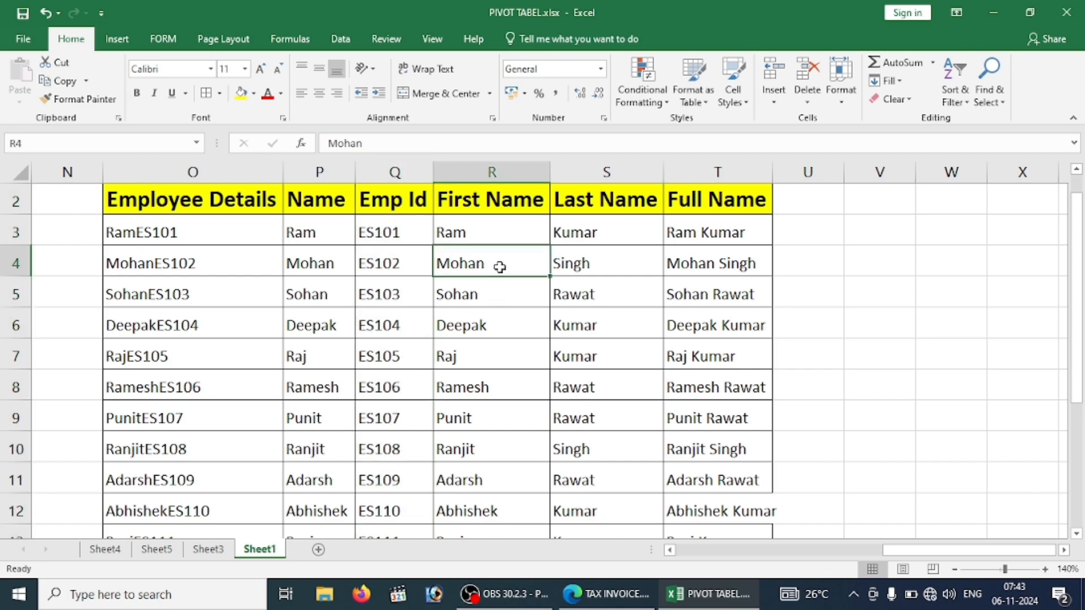
pyautogui.hotkey('ctrl', 'shift', '=')
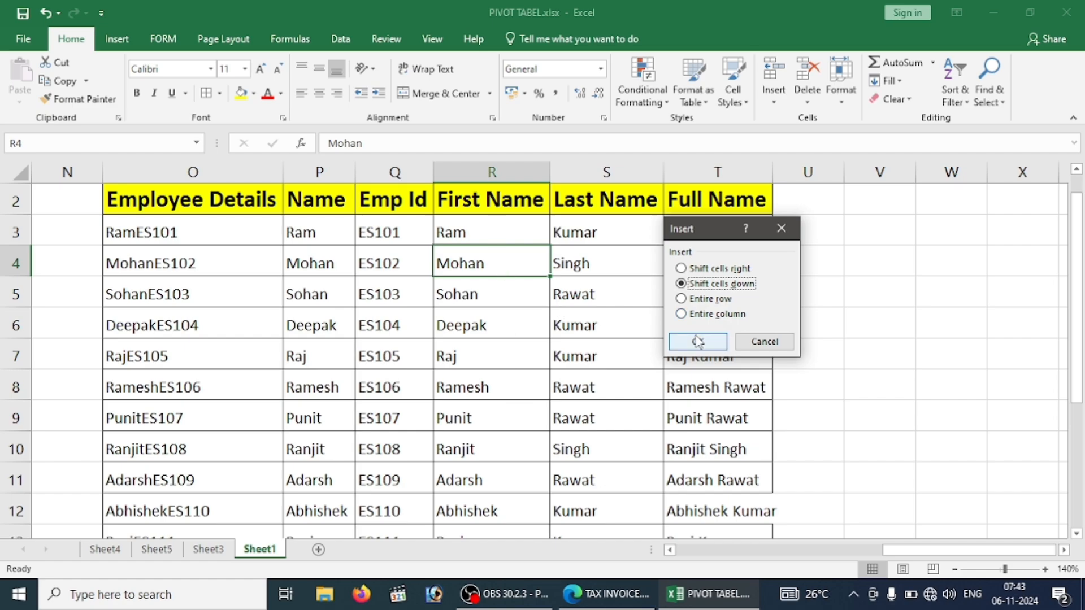
pyautogui.click(691, 315)
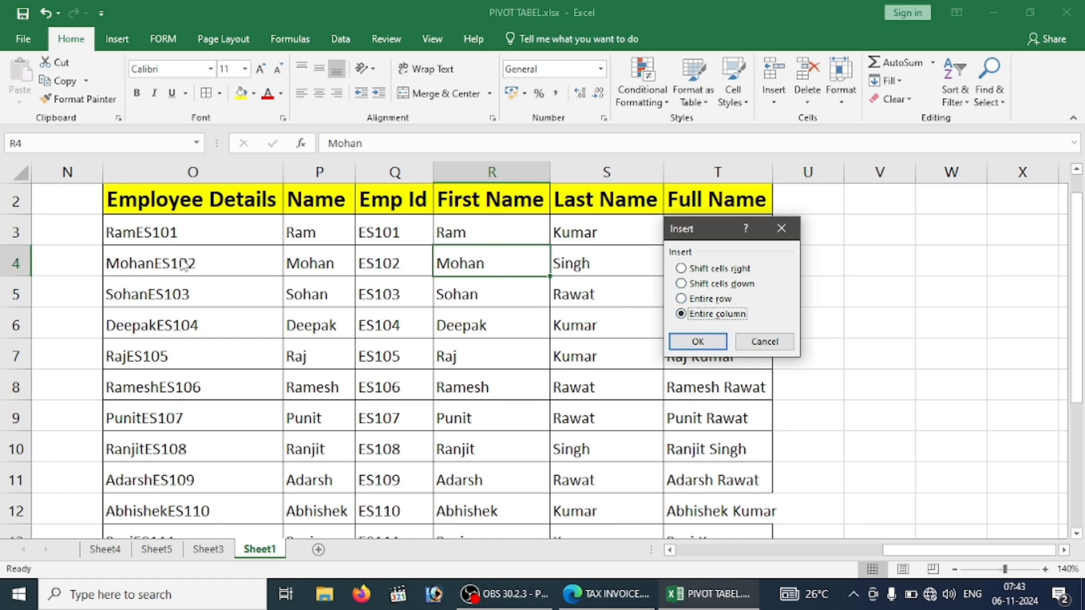
pyautogui.click(698, 299)
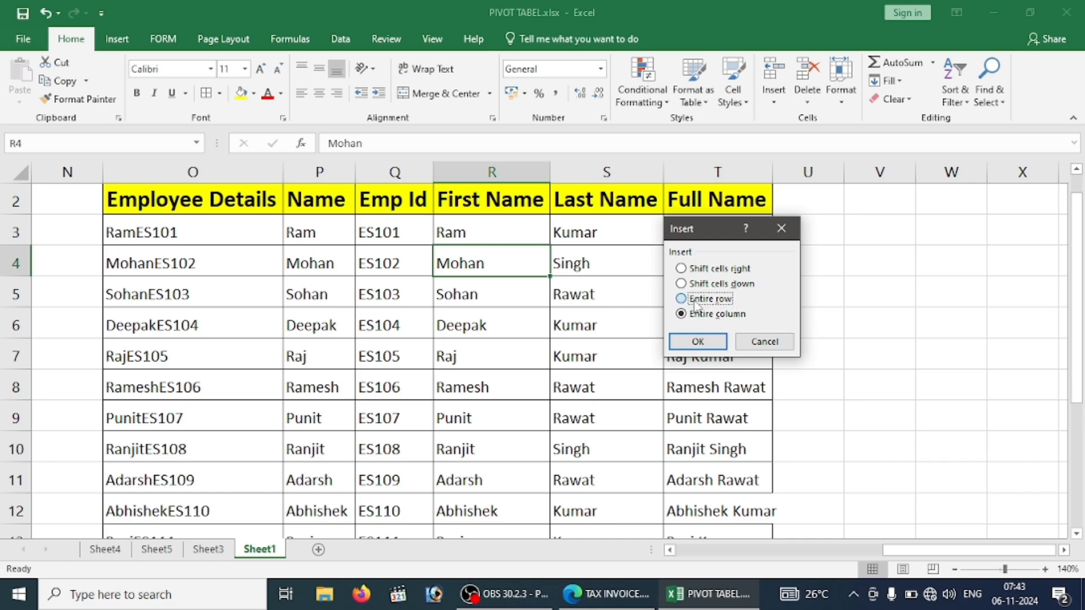
pyautogui.click(699, 317)
pyautogui.click(698, 341)
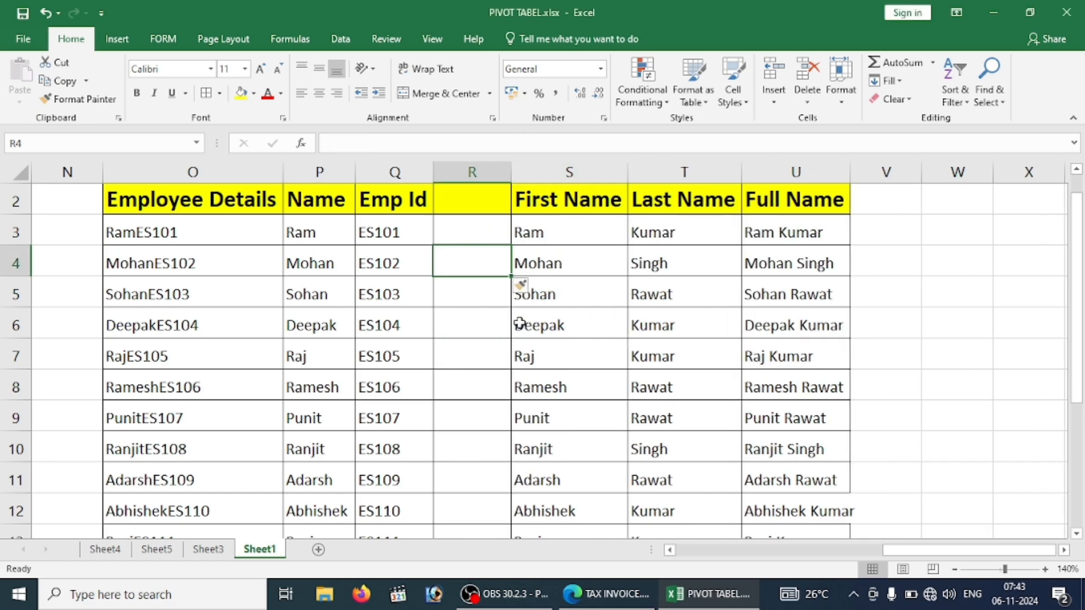
# Undo the column insertion, then insert a blank column with the whole column R selected and undo that as well
pyautogui.hotkey('ctrl', 'z')
pyautogui.click(474, 174)
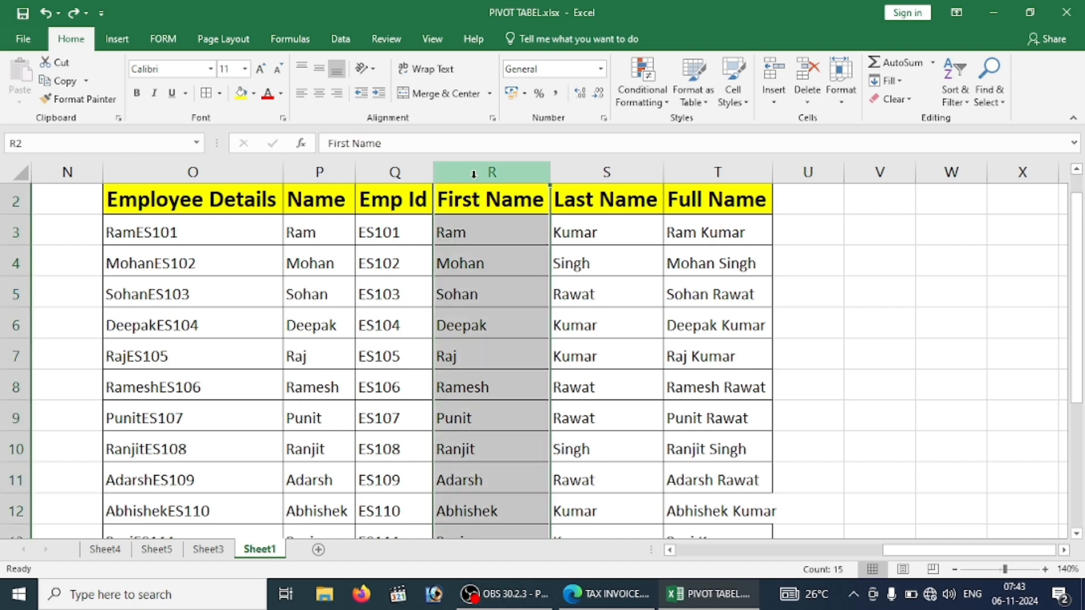
pyautogui.hotkey('ctrl', 'shift', '+')
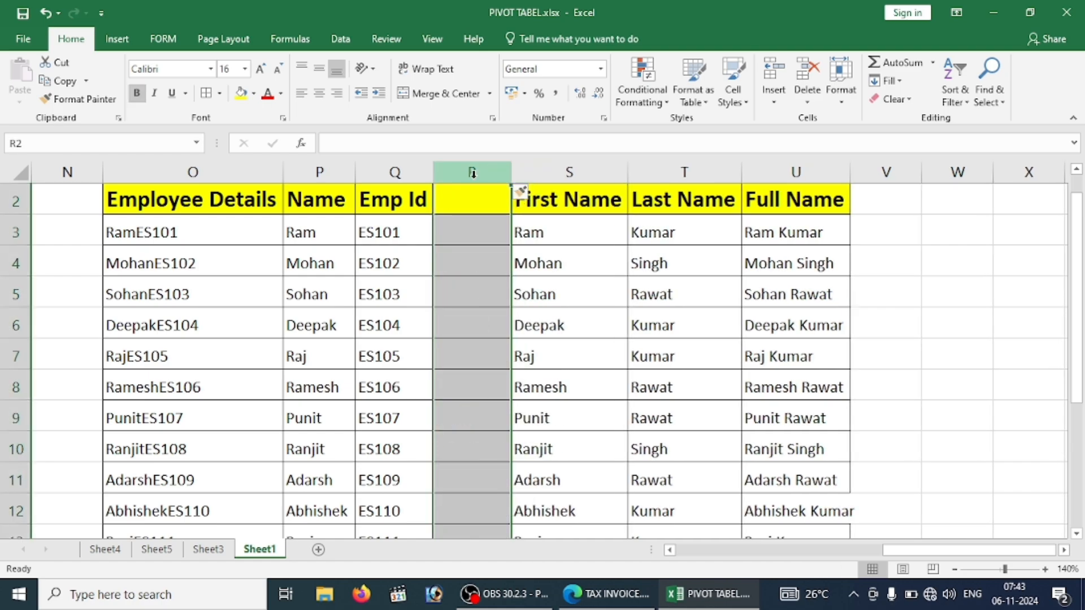
pyautogui.hotkey('ctrl', 'z')
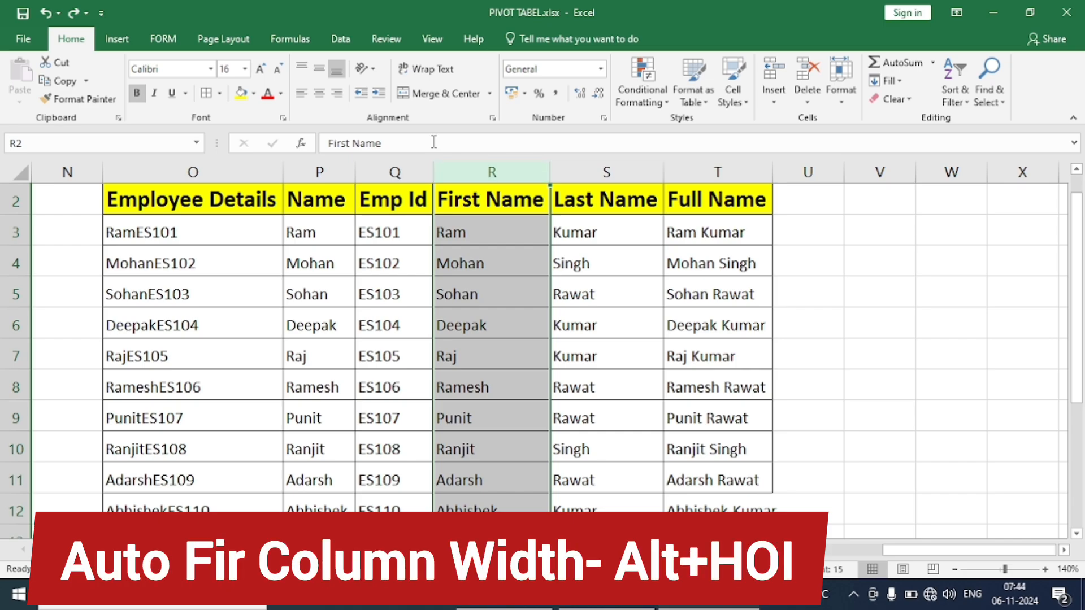
# Increase the font size of the whole employee table O2:T16 to 22
pyautogui.click(219, 202)
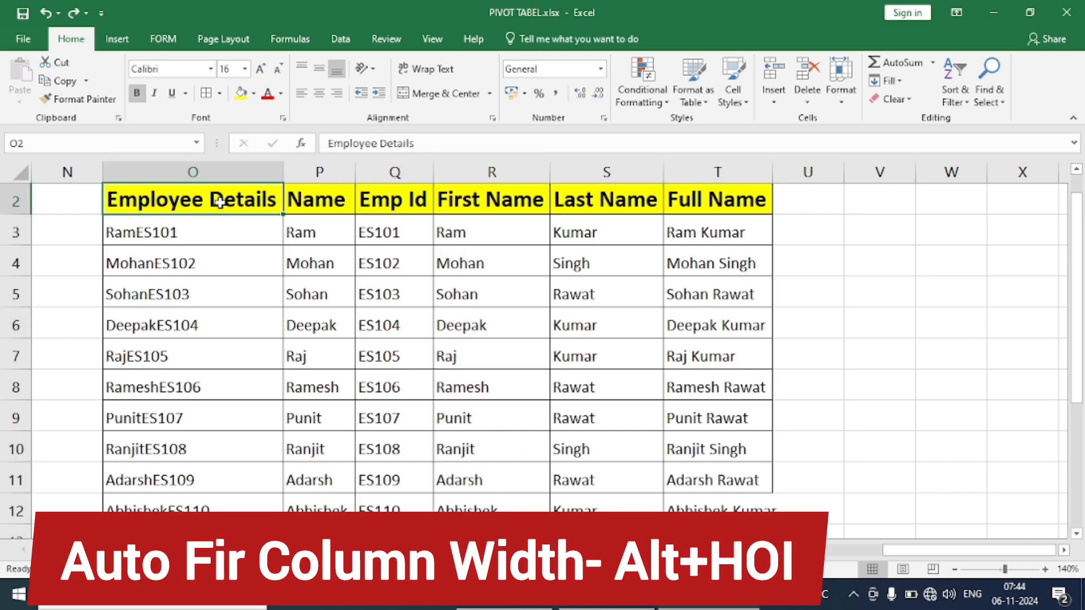
pyautogui.hotkey('ctrl', 'shift', 'Right')
pyautogui.hotkey('ctrl', 'shift', 'Down')
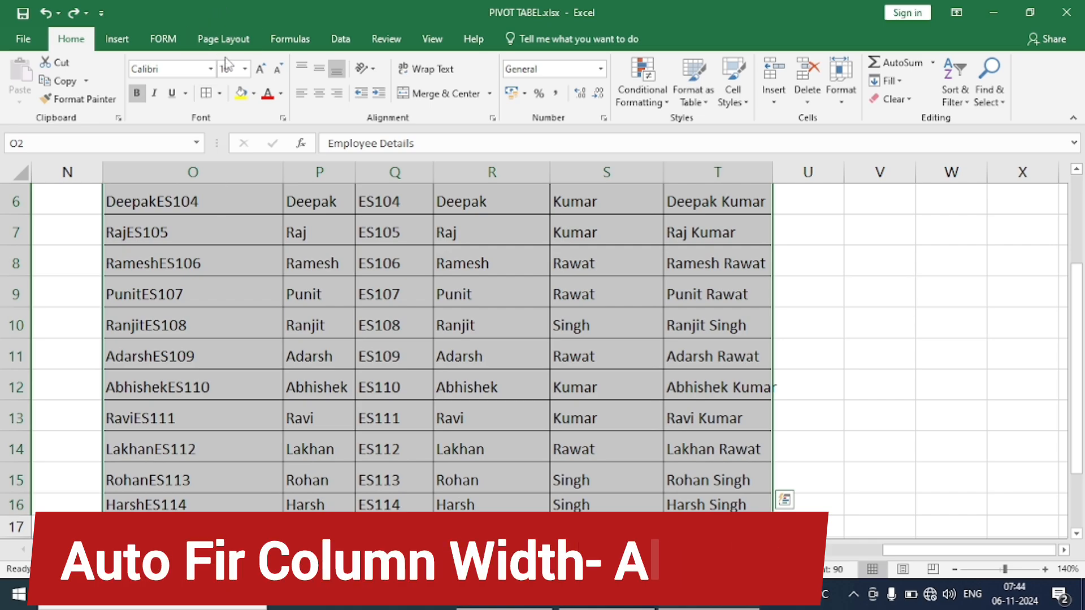
pyautogui.click(261, 68)
pyautogui.click(260, 68)
pyautogui.click(261, 68)
pyautogui.click(260, 68)
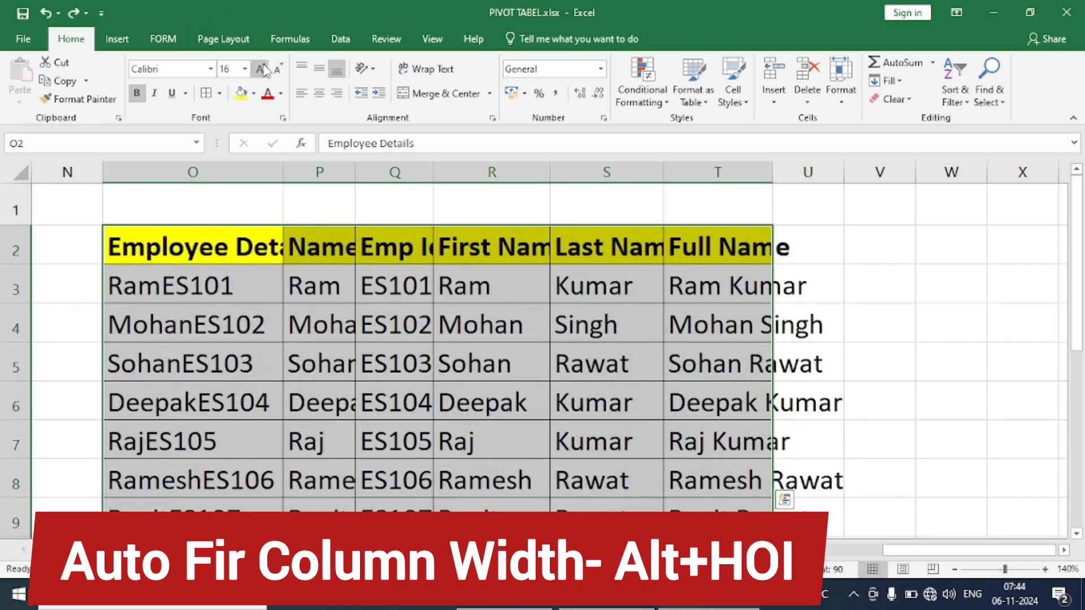
# Widen the Employee Details column O manually so its full header text fits
pyautogui.click(359, 291)
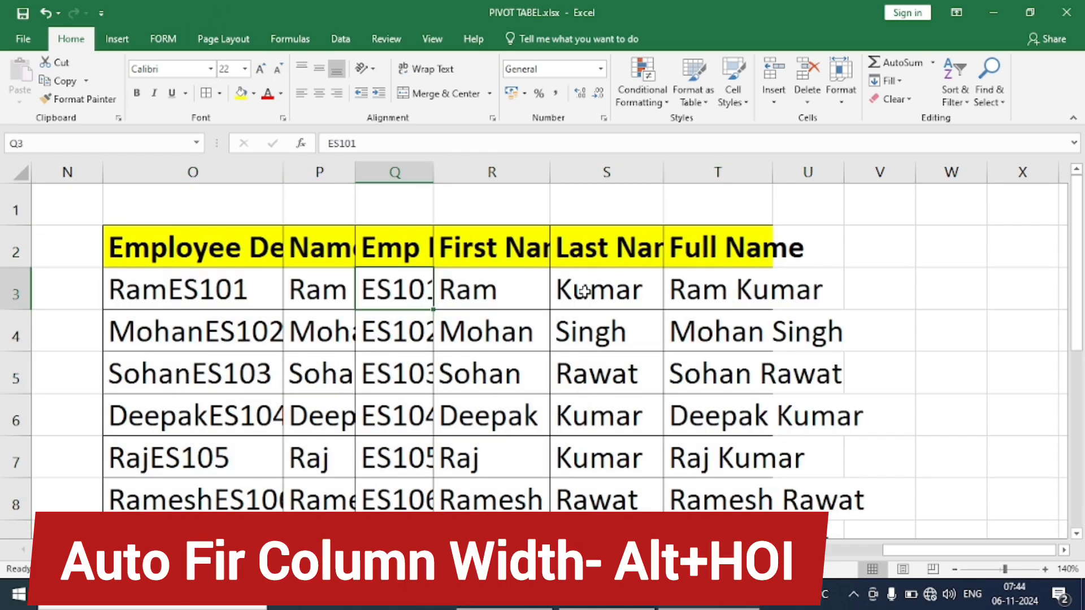
pyautogui.click(585, 291)
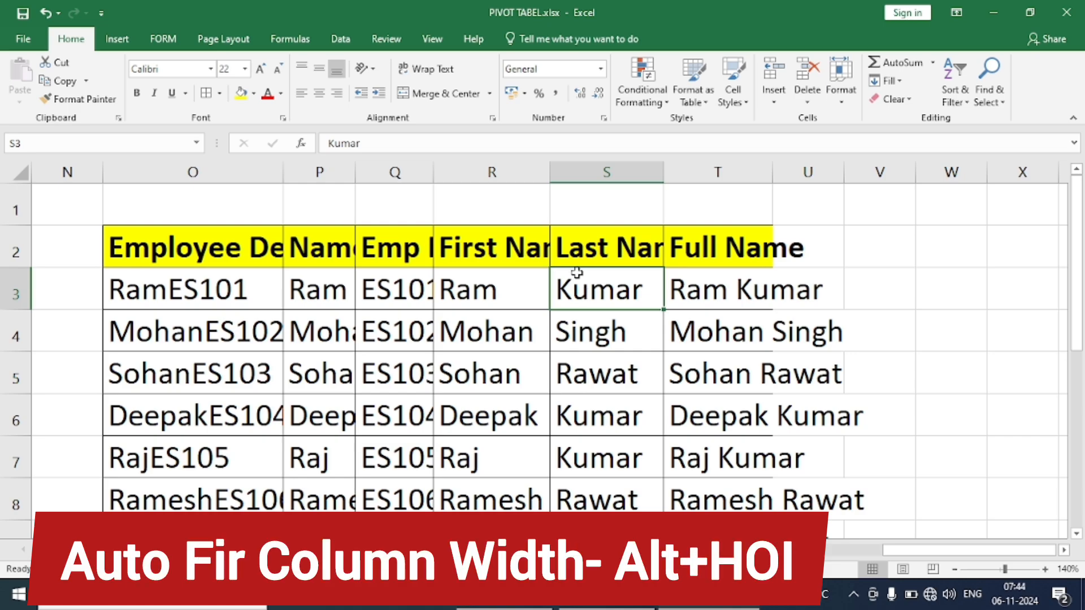
pyautogui.moveTo(282, 174); pyautogui.dragTo(367, 180)
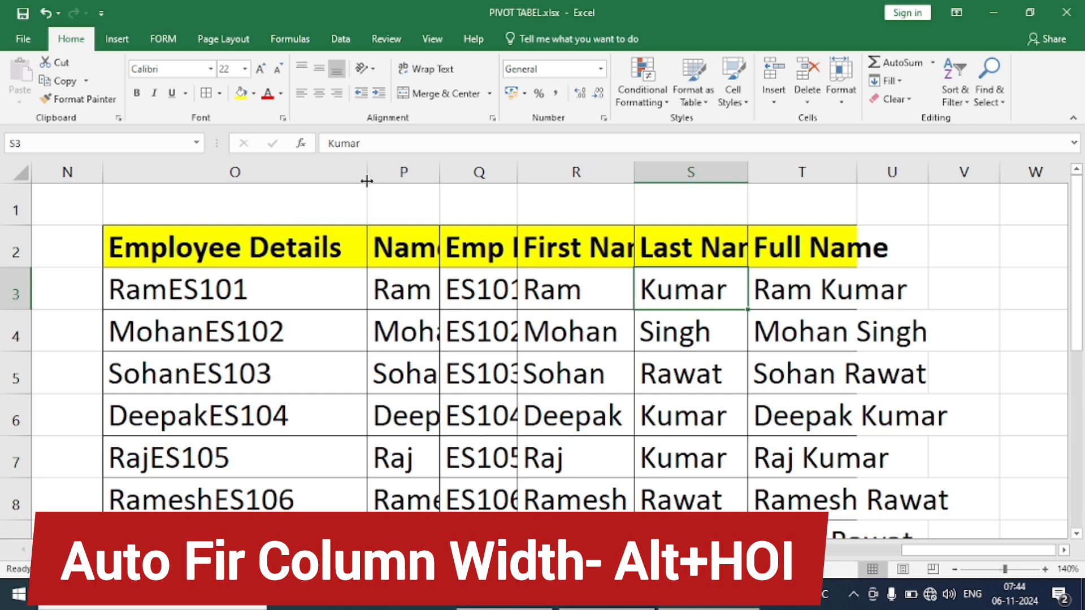
# AutoFit the column widths of the whole employee table to its contents
pyautogui.click(377, 305)
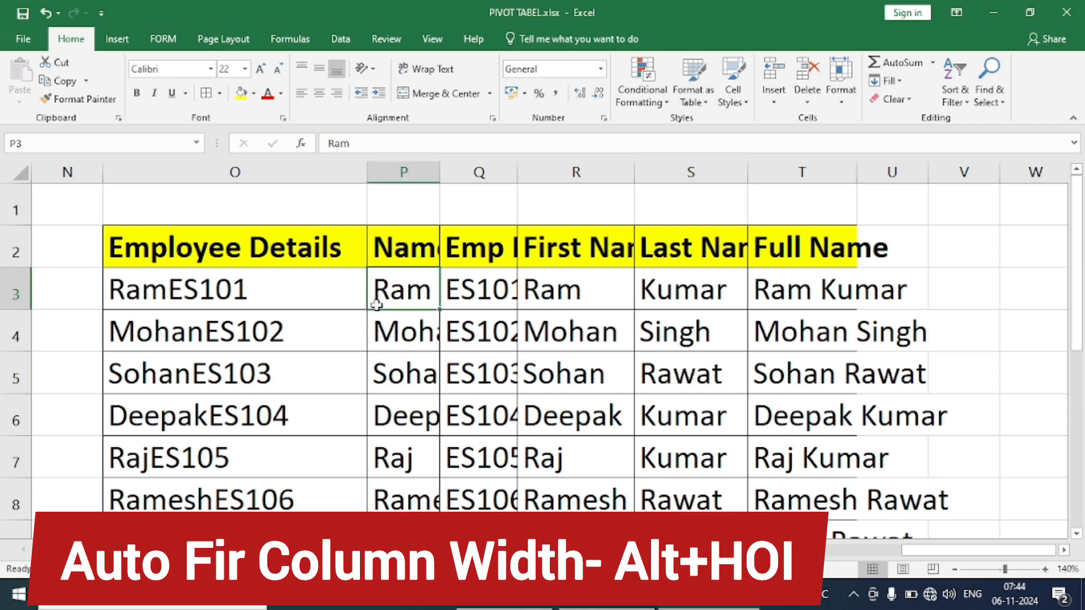
pyautogui.hotkey('ctrl', 'a')
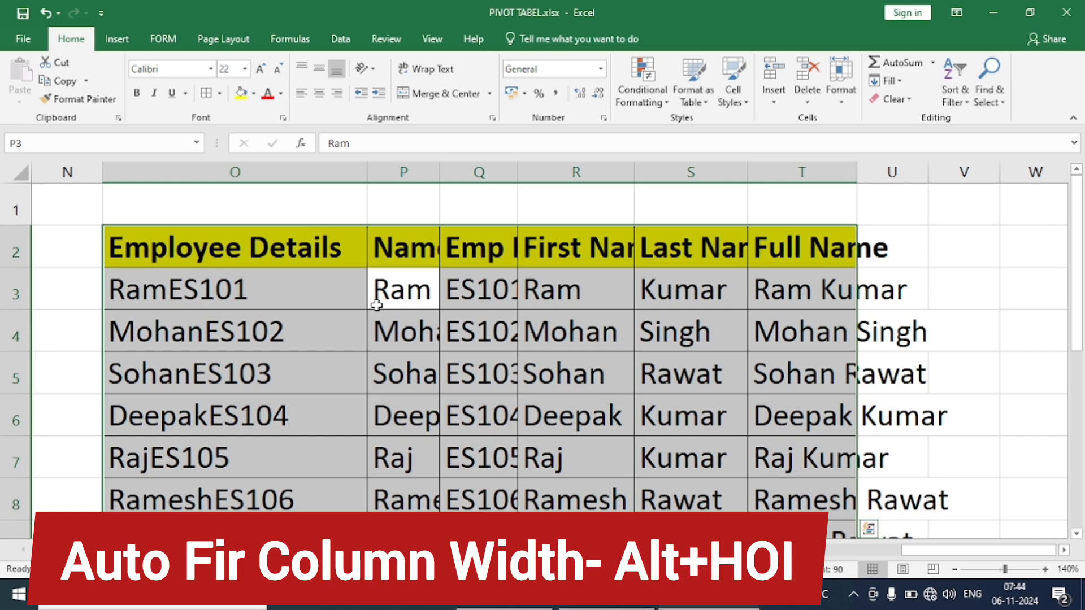
pyautogui.press('alt')
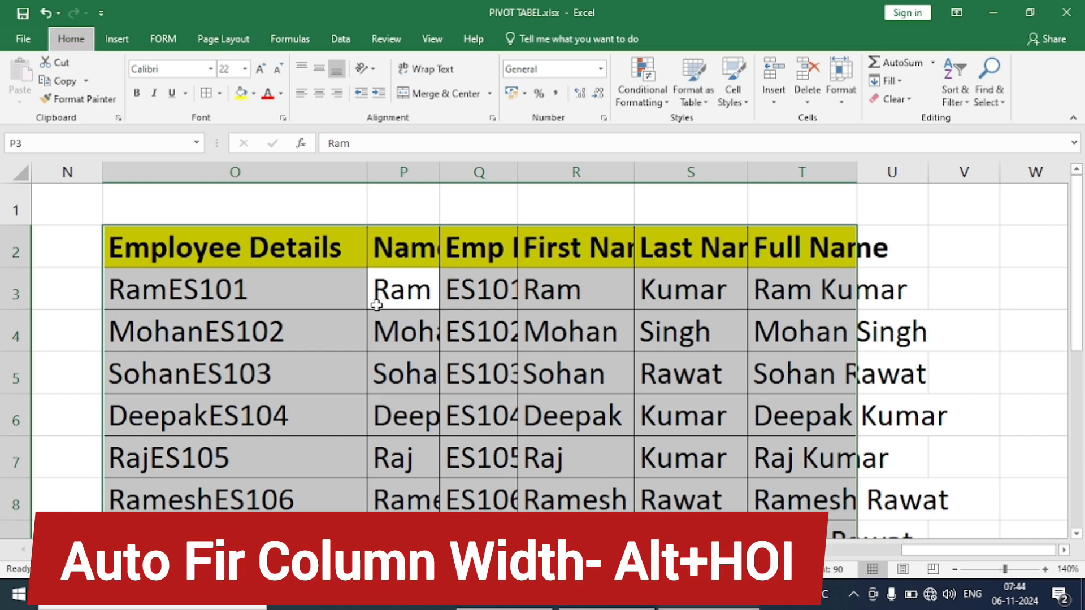
pyautogui.press('h')
pyautogui.press('o')
pyautogui.press('i')
# Examine the column widths across row 7 of the employee table, from Employee Details to Full Name
pyautogui.click(261, 458)
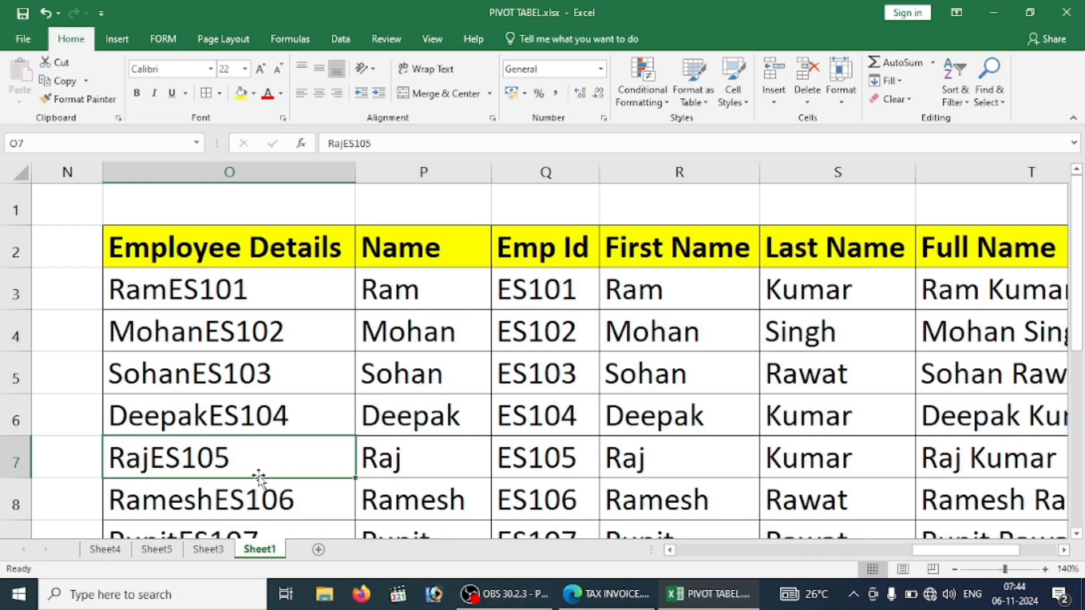
pyautogui.press('Right')
pyautogui.press('Right')
pyautogui.press('Right')
pyautogui.press('Right')
pyautogui.press('Right')
pyautogui.press('Right')
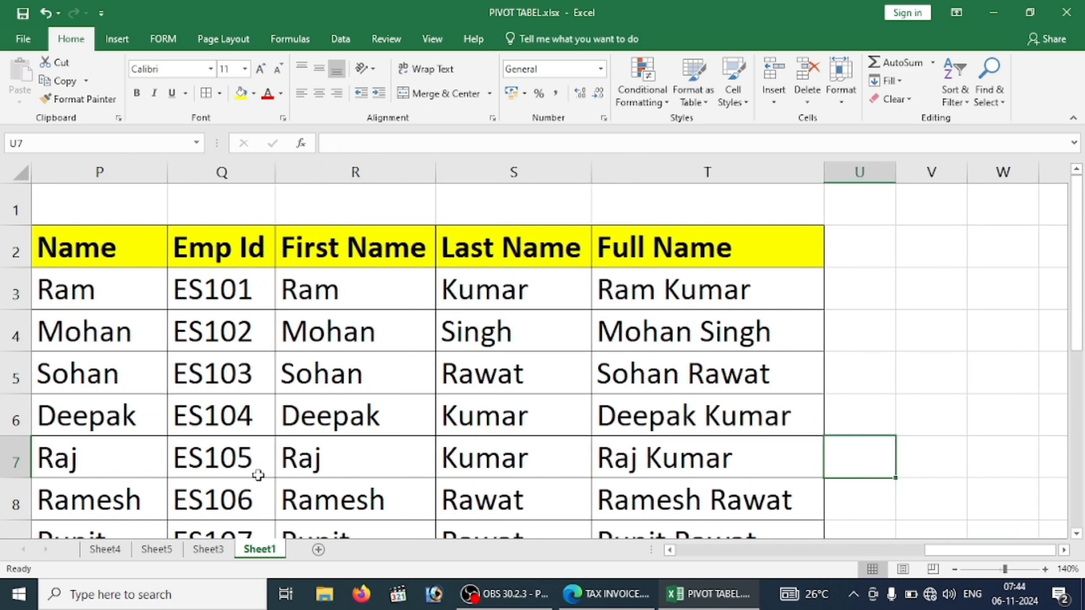
pyautogui.press('Left')
pyautogui.press('Left')
pyautogui.press('Left')
pyautogui.press('Left')
pyautogui.press('Left')
pyautogui.press('Left')
pyautogui.press('Left')
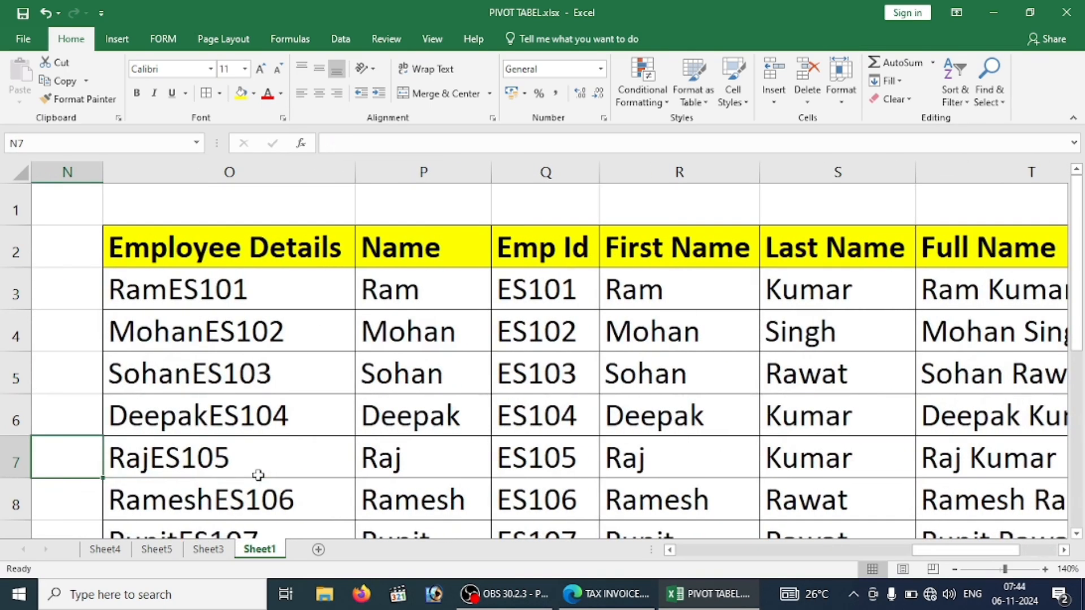
pyautogui.press('Right')
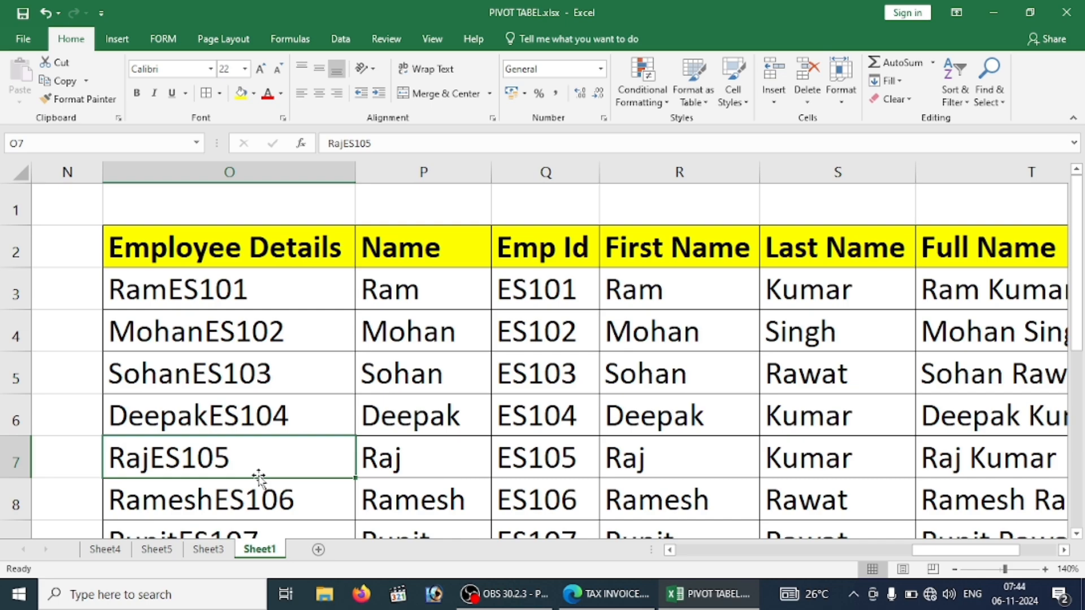
# Examine the cell borders throughout the employee table's rows and along its header row
pyautogui.click(364, 387)
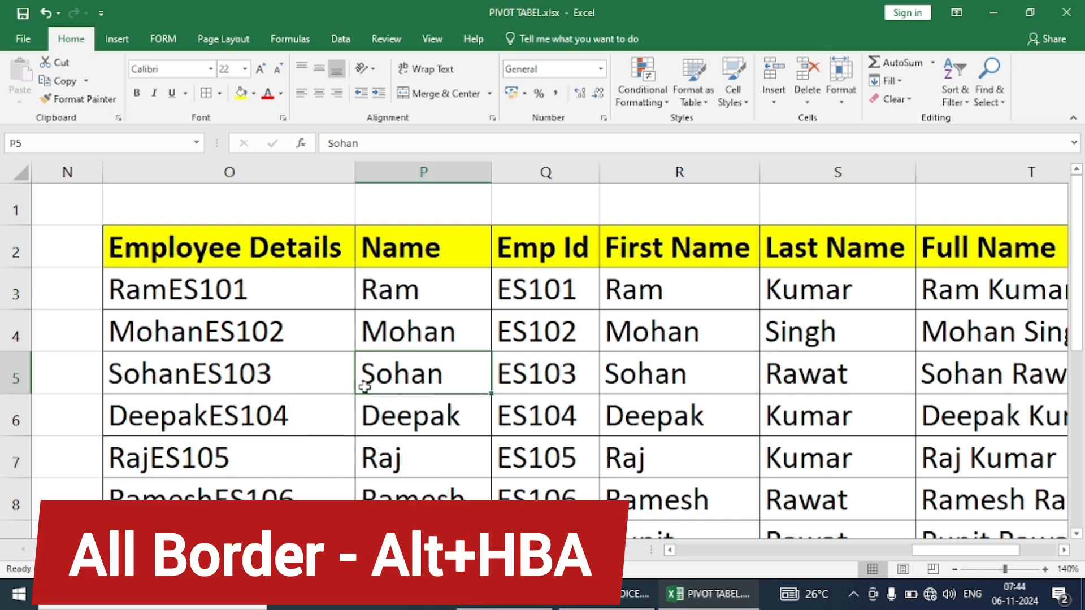
pyautogui.press('Down')
pyautogui.press('Down')
pyautogui.press('Down')
pyautogui.press('Down')
pyautogui.press('Down')
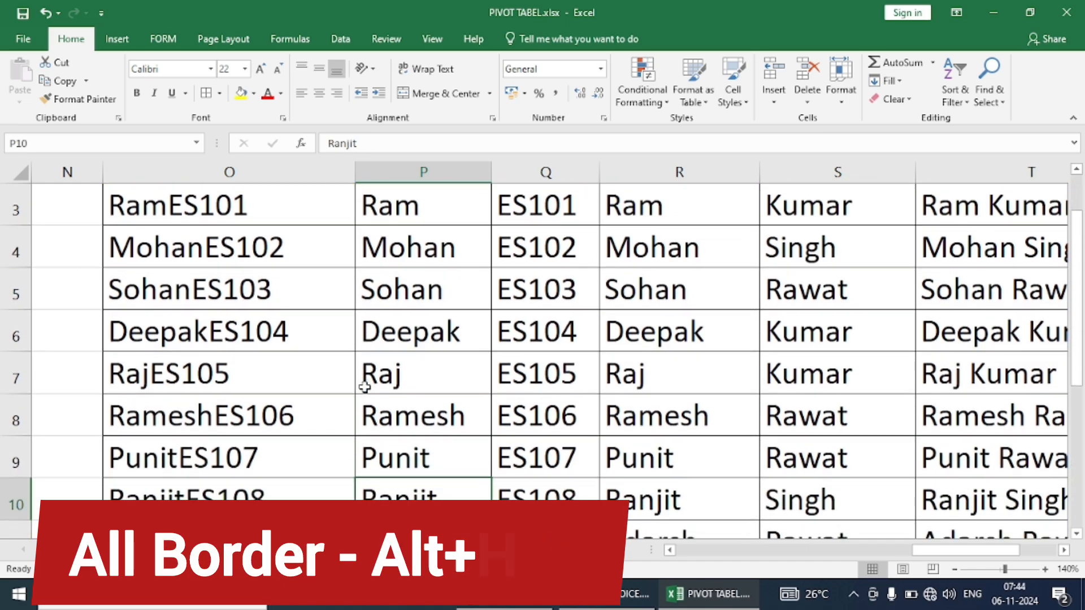
pyautogui.press('Up')
pyautogui.press('Up')
pyautogui.press('Up')
pyautogui.press('Up')
pyautogui.press('Up')
pyautogui.press('Up')
pyautogui.press('Up')
pyautogui.press('Up')
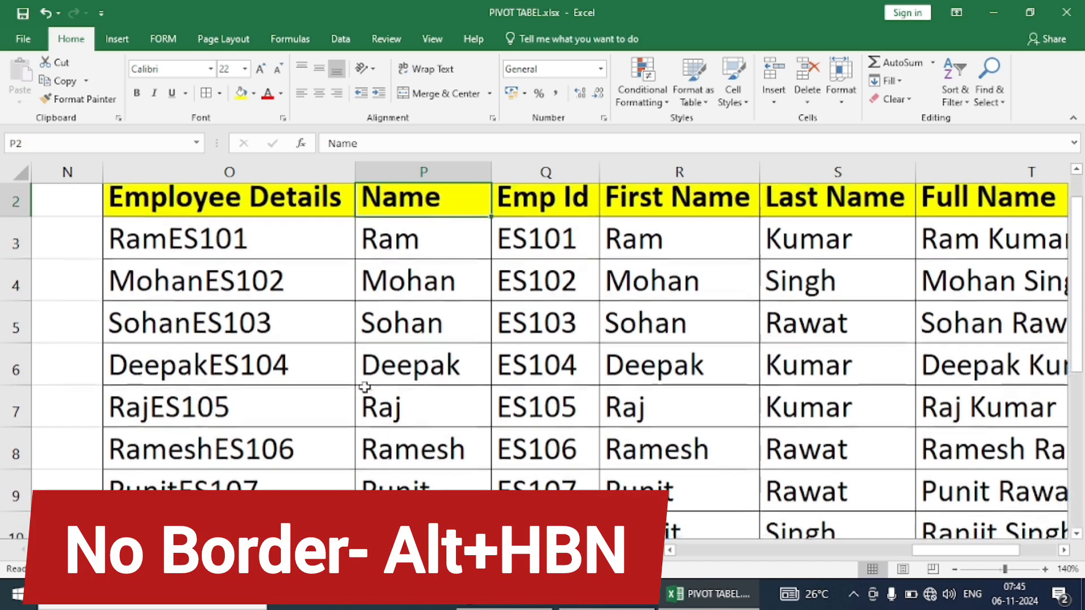
pyautogui.press('Up')
pyautogui.press('Left')
pyautogui.press('Right')
pyautogui.press('Right')
pyautogui.press('Right')
pyautogui.press('Left')
pyautogui.press('Left')
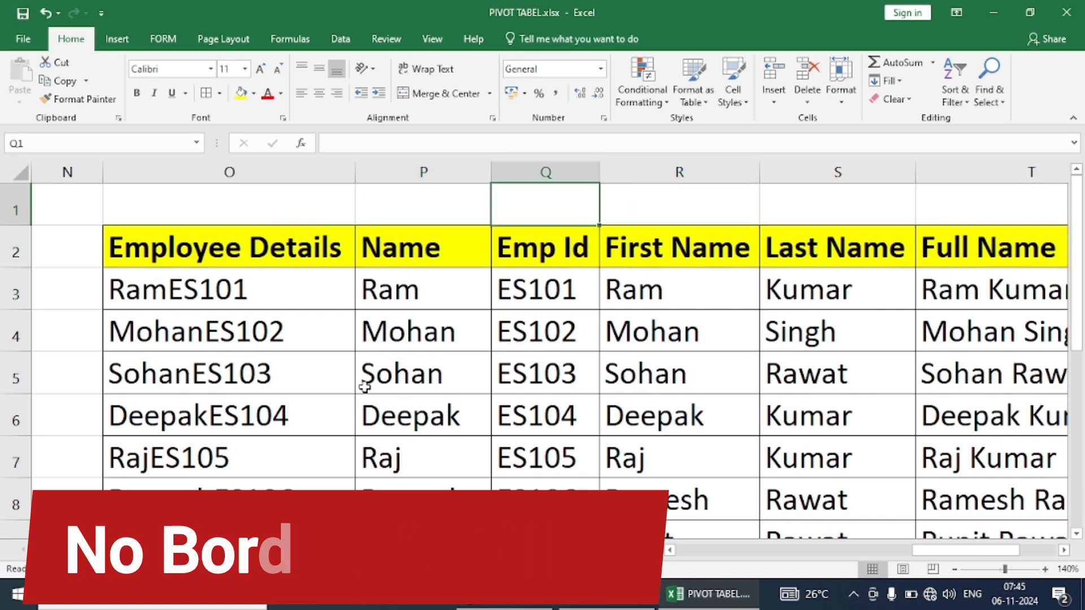
pyautogui.press('Left')
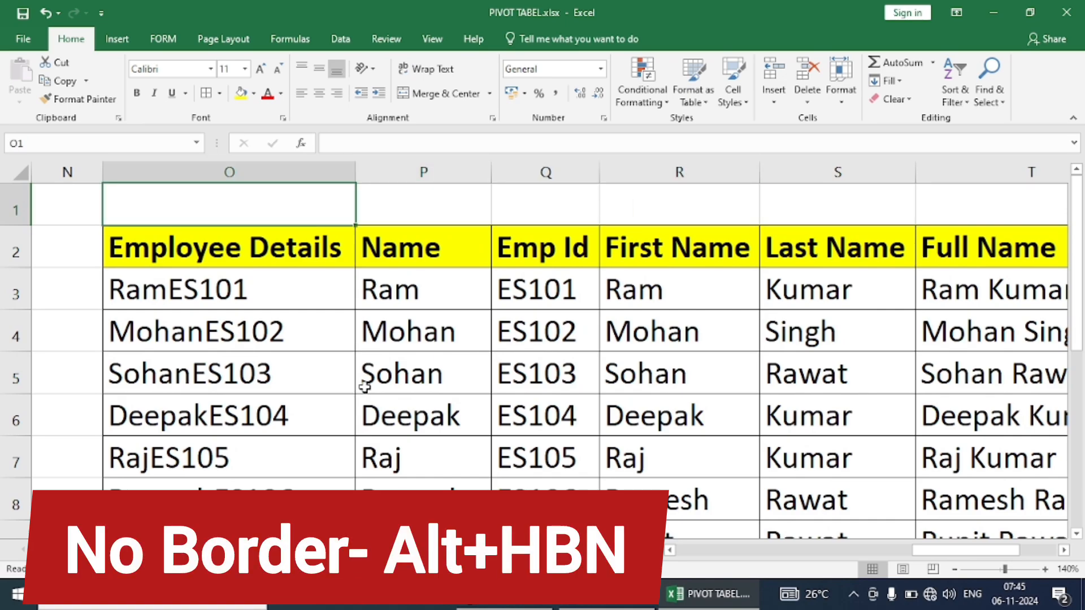
# Remove all borders from the employee table O2:T16 with the No Border option
pyautogui.click(236, 236)
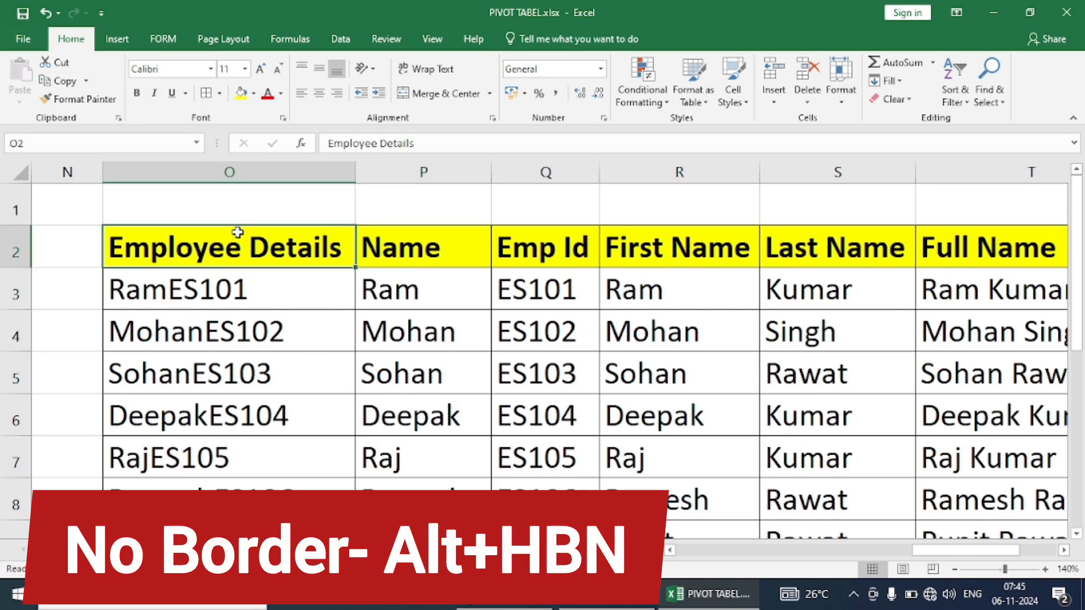
pyautogui.hotkey('ctrl', 'shift', 'End')
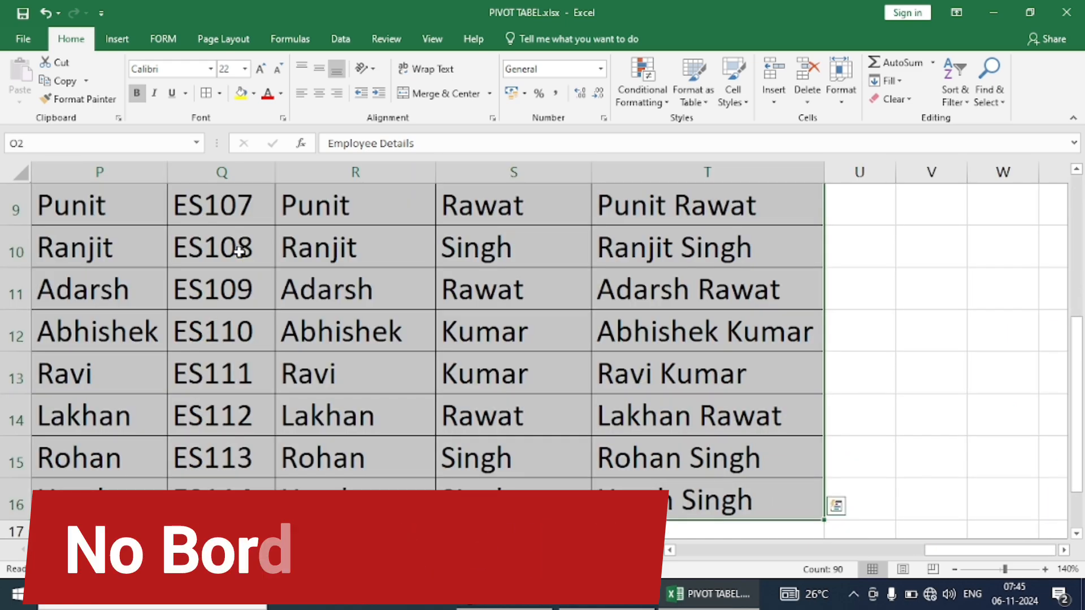
pyautogui.press('alt')
pyautogui.press('h')
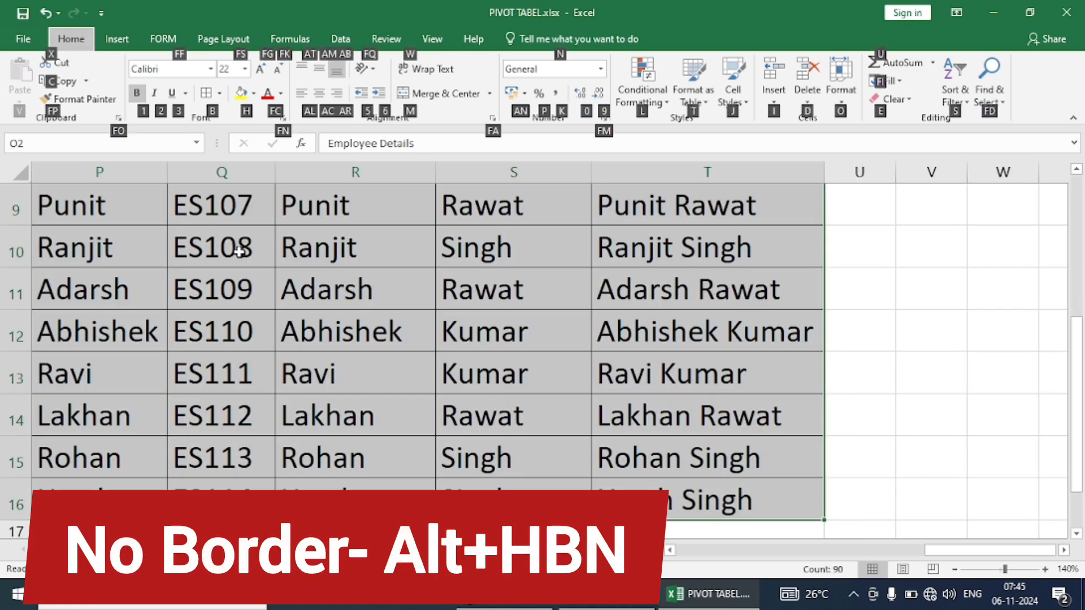
pyautogui.press('b')
pyautogui.press('n')
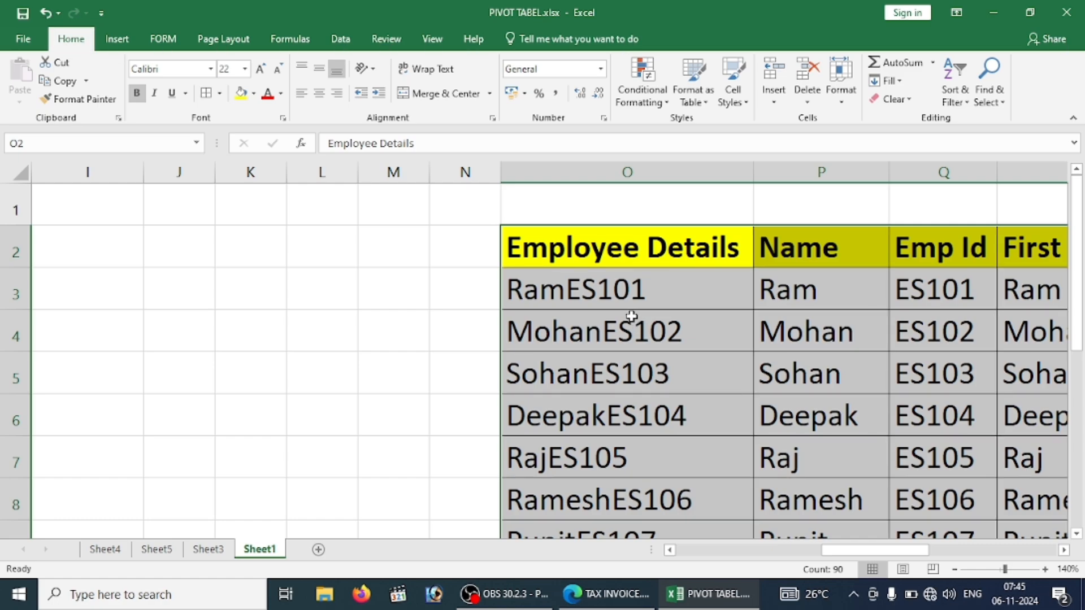
# Examine the borders of the employee table across its header row and around the Full Name and Last Name columns
pyautogui.press('Right')
pyautogui.press('Right')
pyautogui.press('Right')
pyautogui.press('Right')
pyautogui.press('Right')
pyautogui.press('Right')
pyautogui.press('Right')
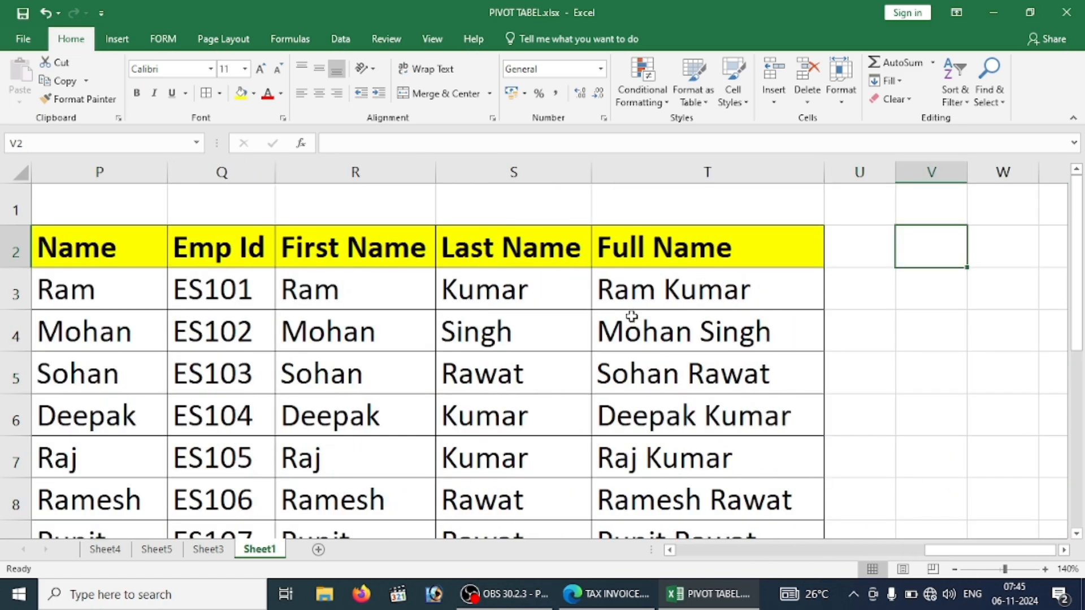
pyautogui.press('Down')
pyautogui.press('Down')
pyautogui.press('Left')
pyautogui.press('Left')
pyautogui.press('Left')
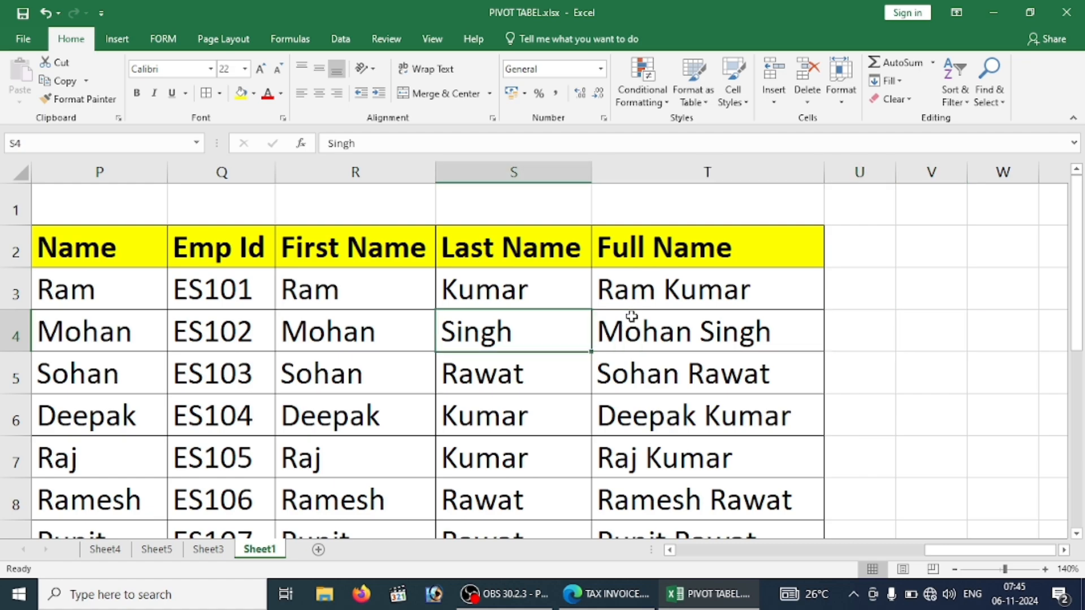